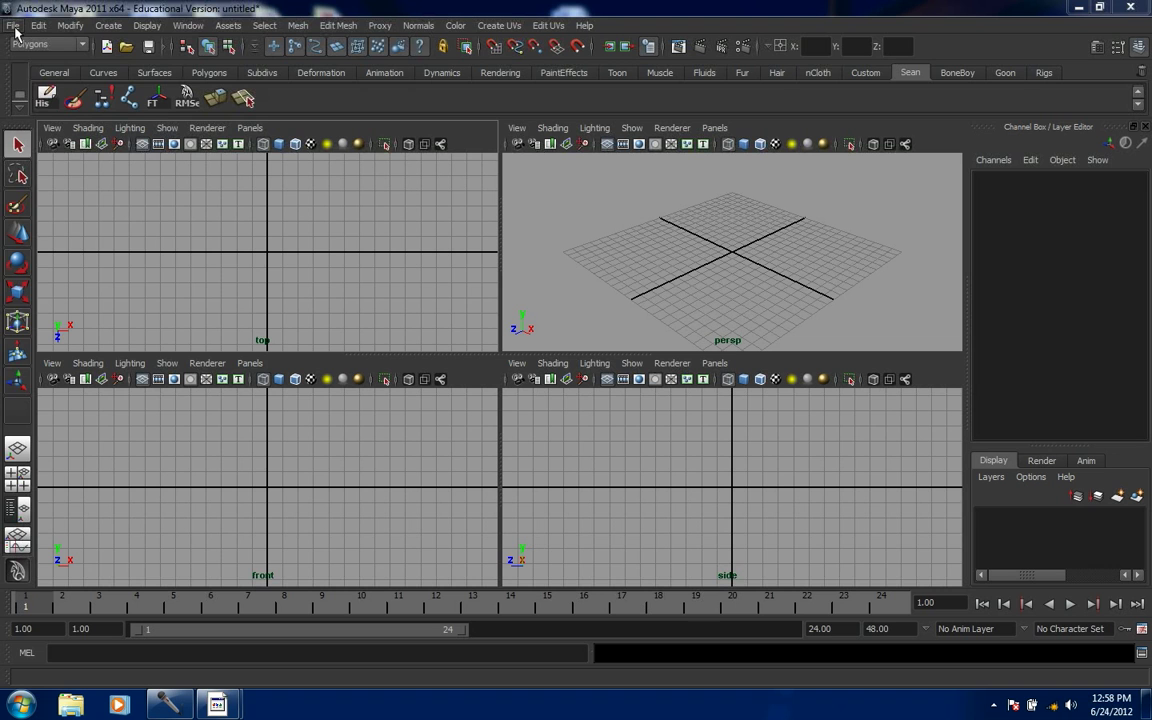
- Set the Project_X folder in C:\projects as the current Maya project
left_click(13, 26)
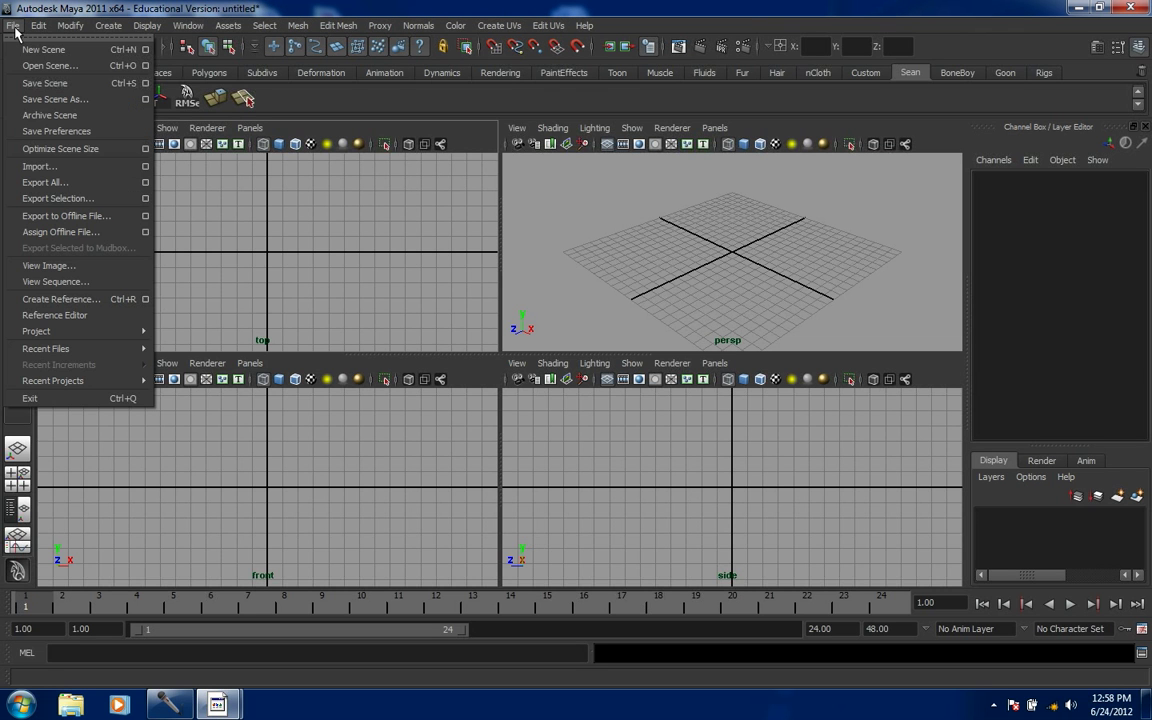
mouse_move(50, 331)
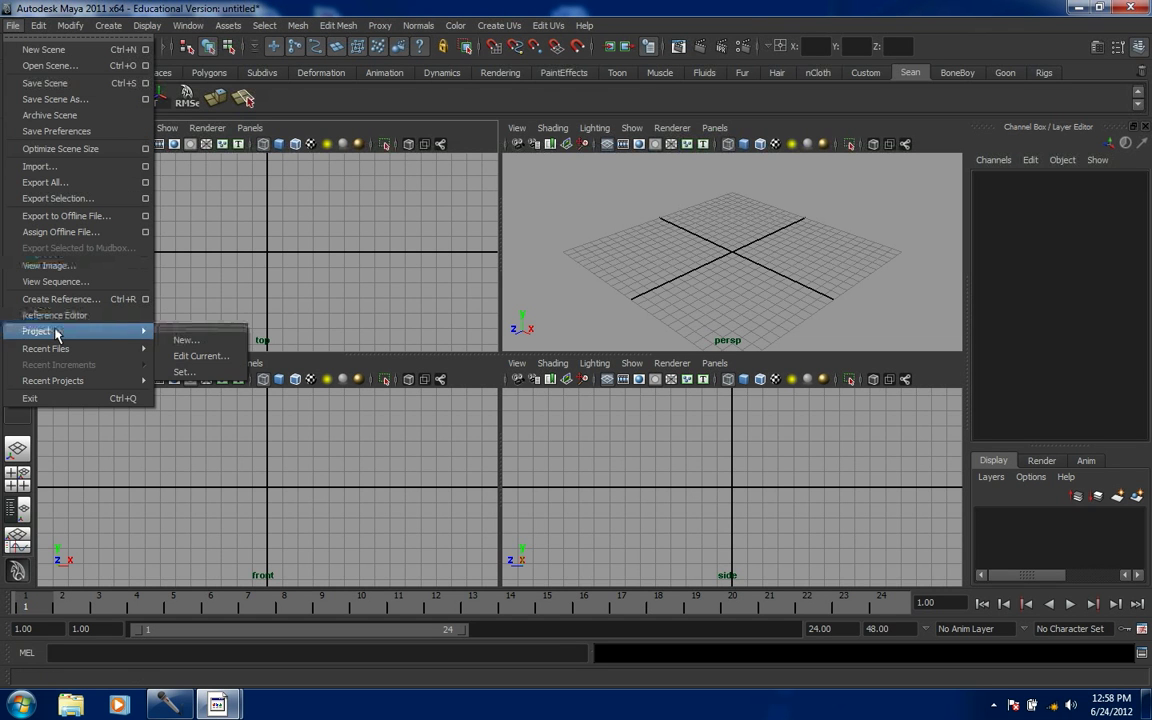
left_click(186, 372)
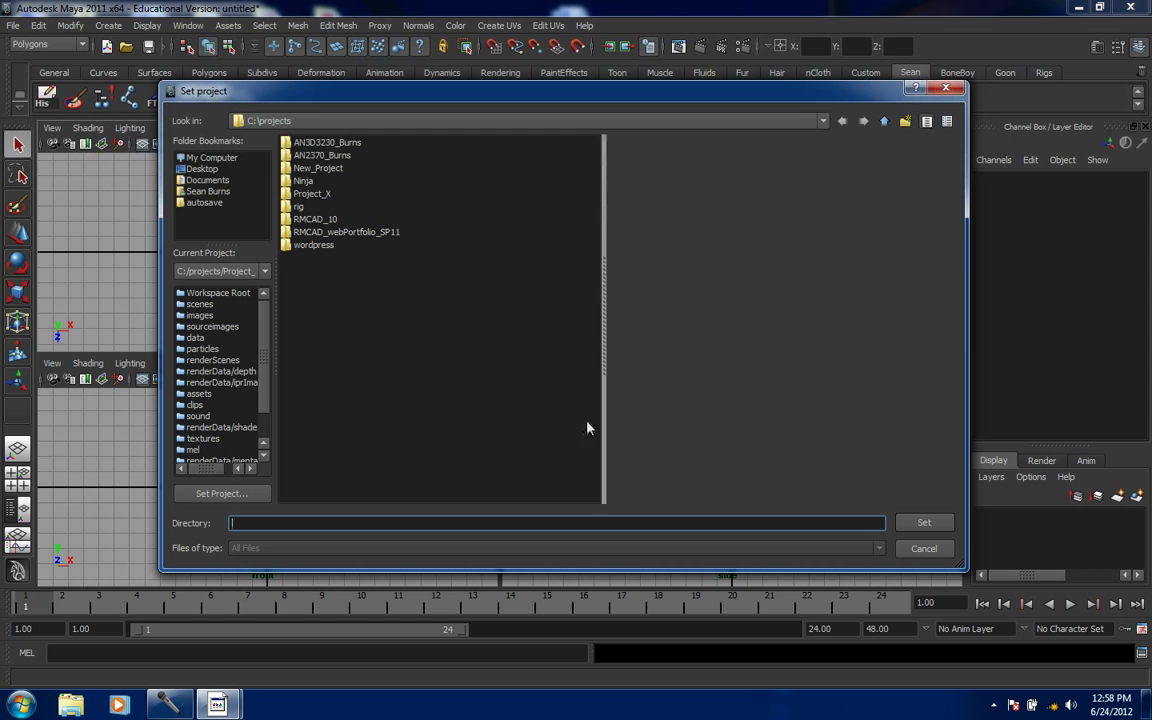
left_click(308, 194)
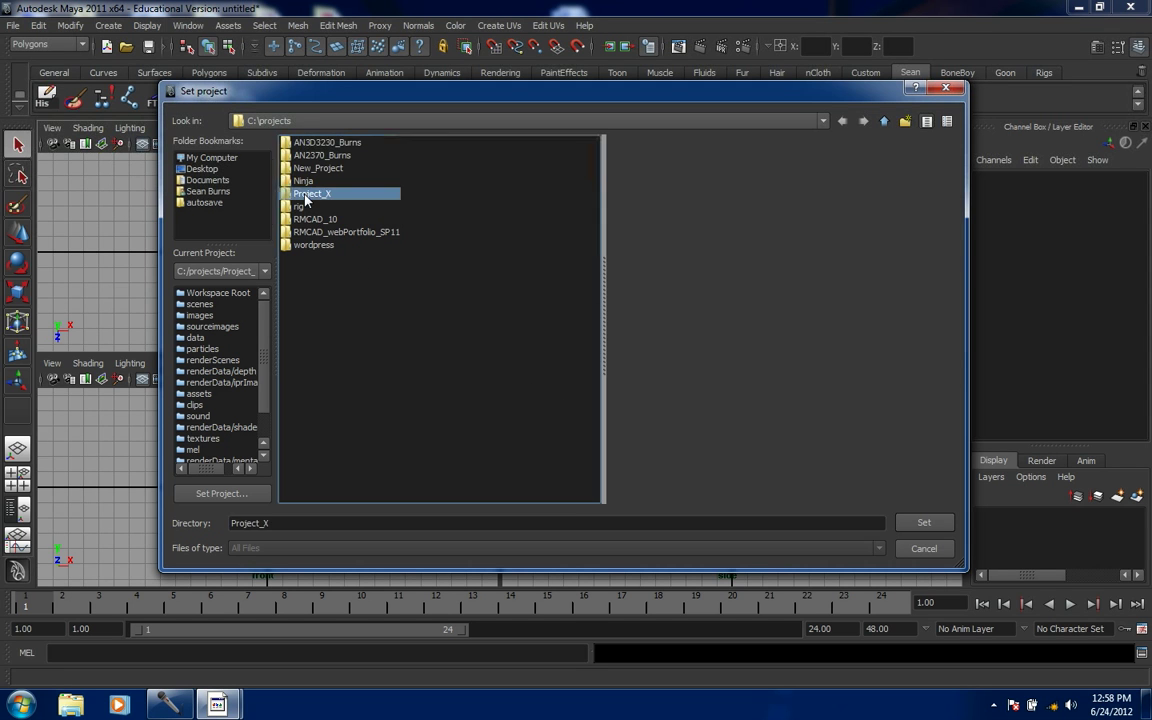
left_click(922, 525)
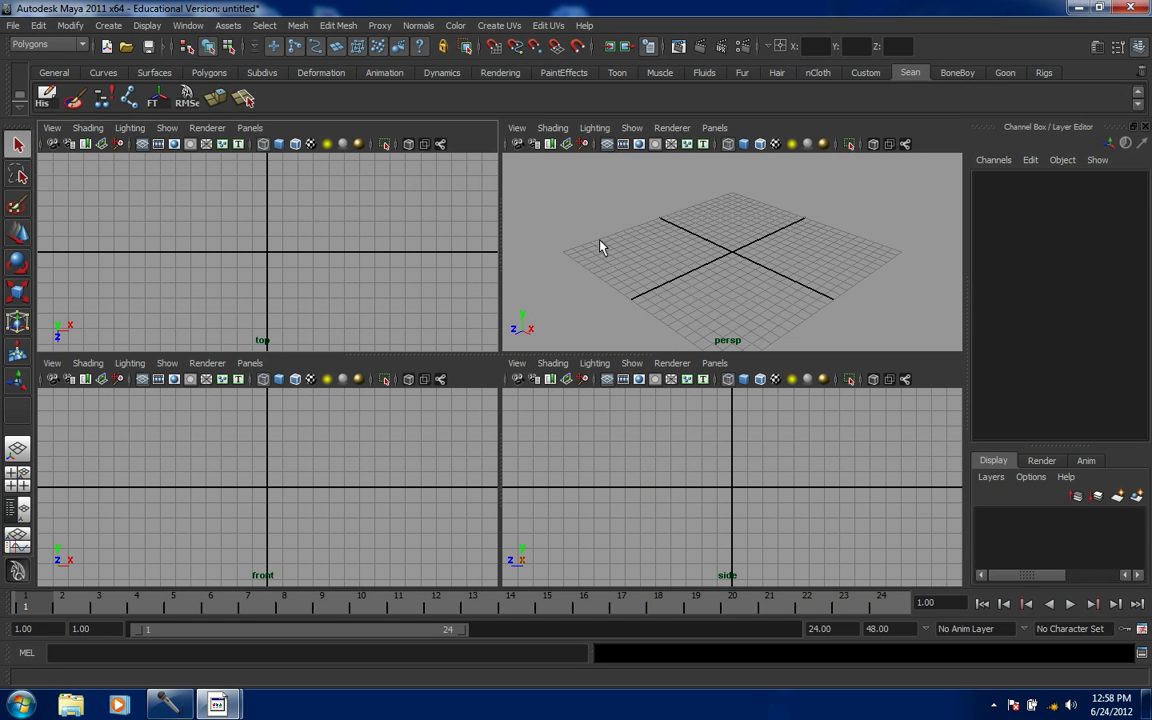
- Create a new camera and rename it from camera1 to RenderCam
left_click(110, 27)
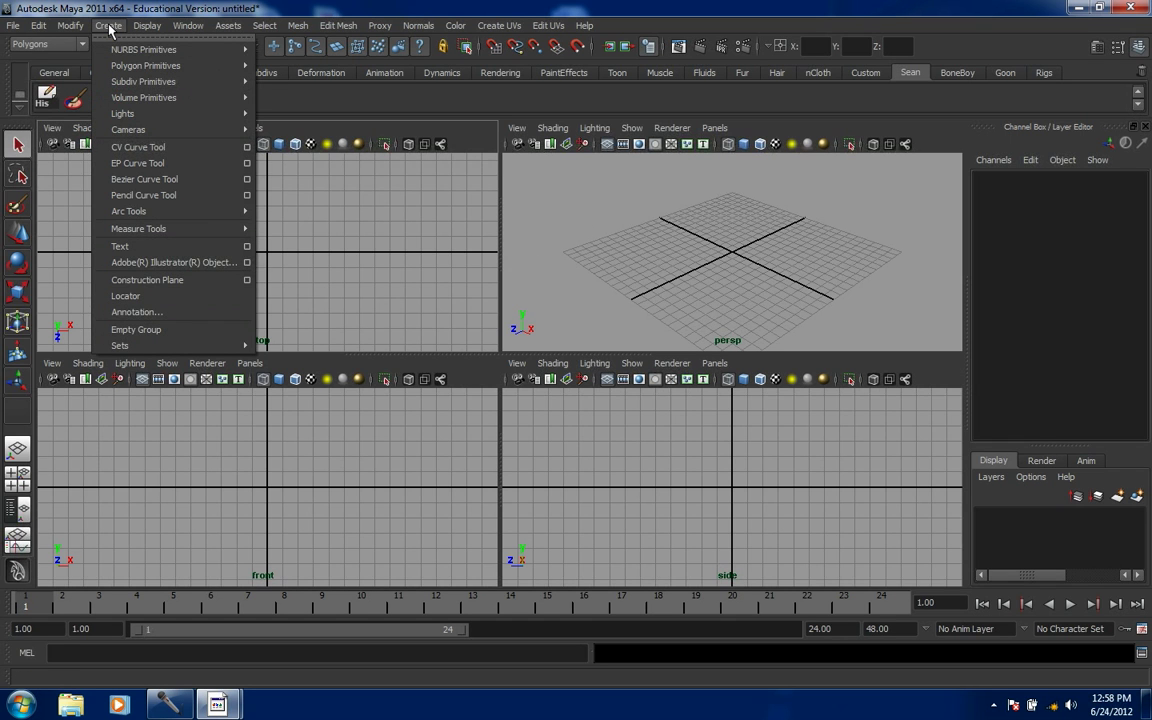
mouse_move(140, 130)
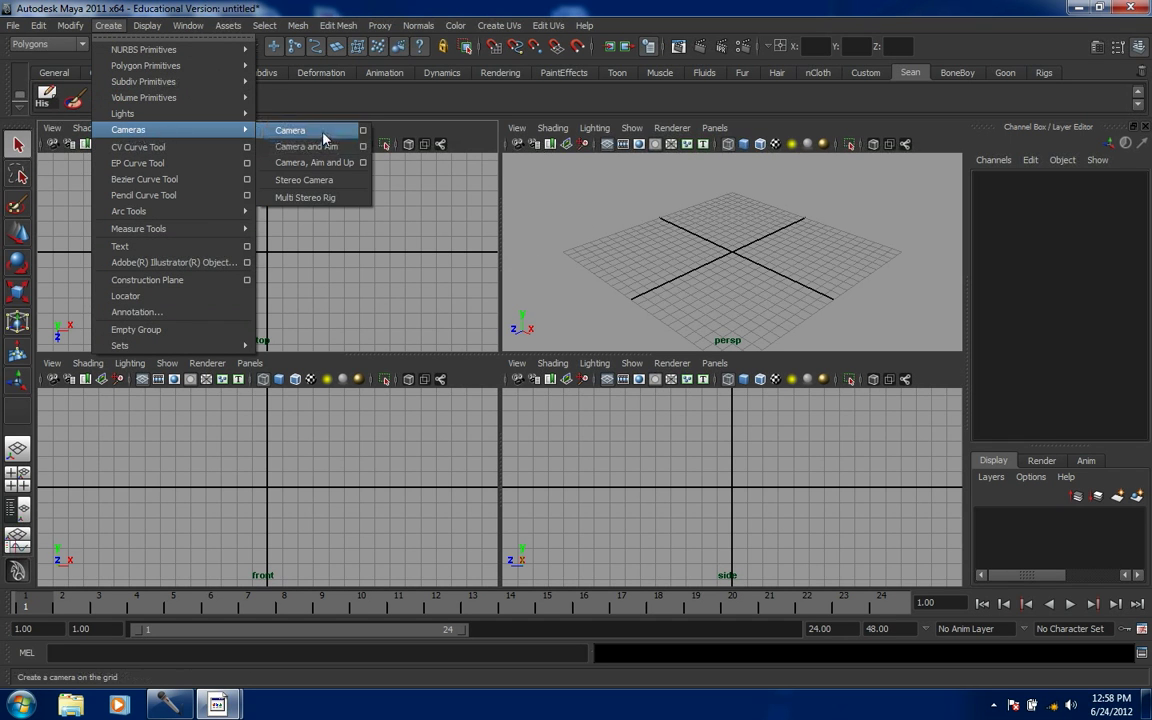
left_click(323, 137)
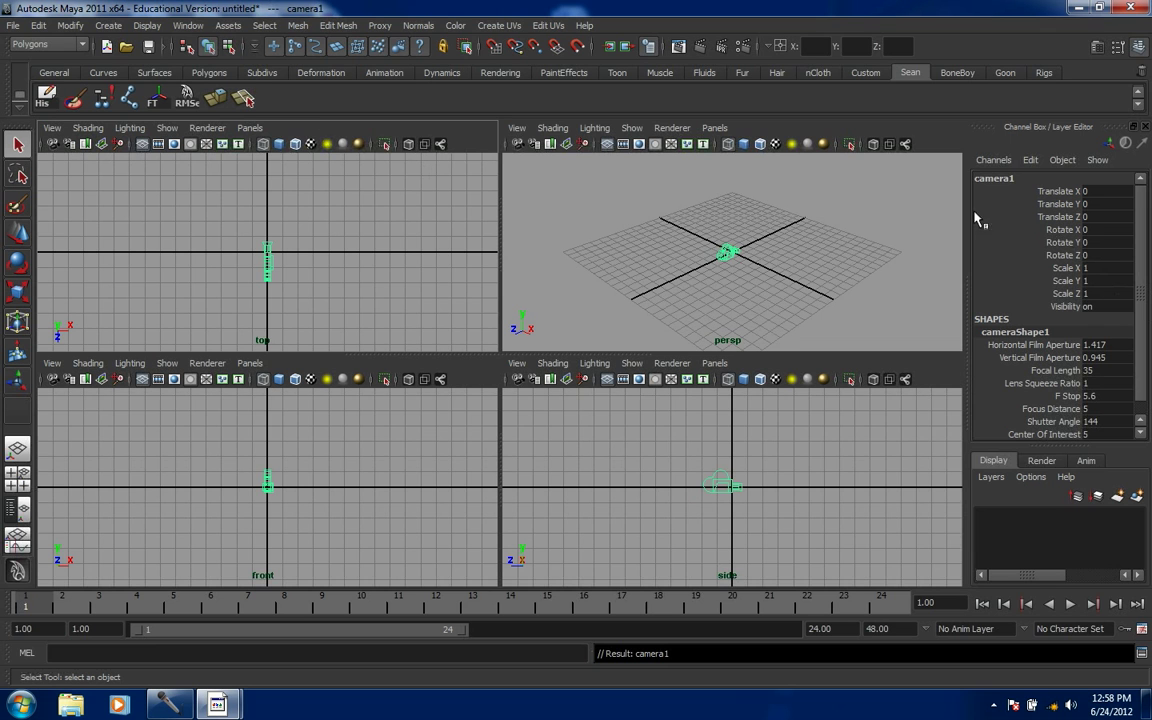
left_click(995, 179)
type("Rende")
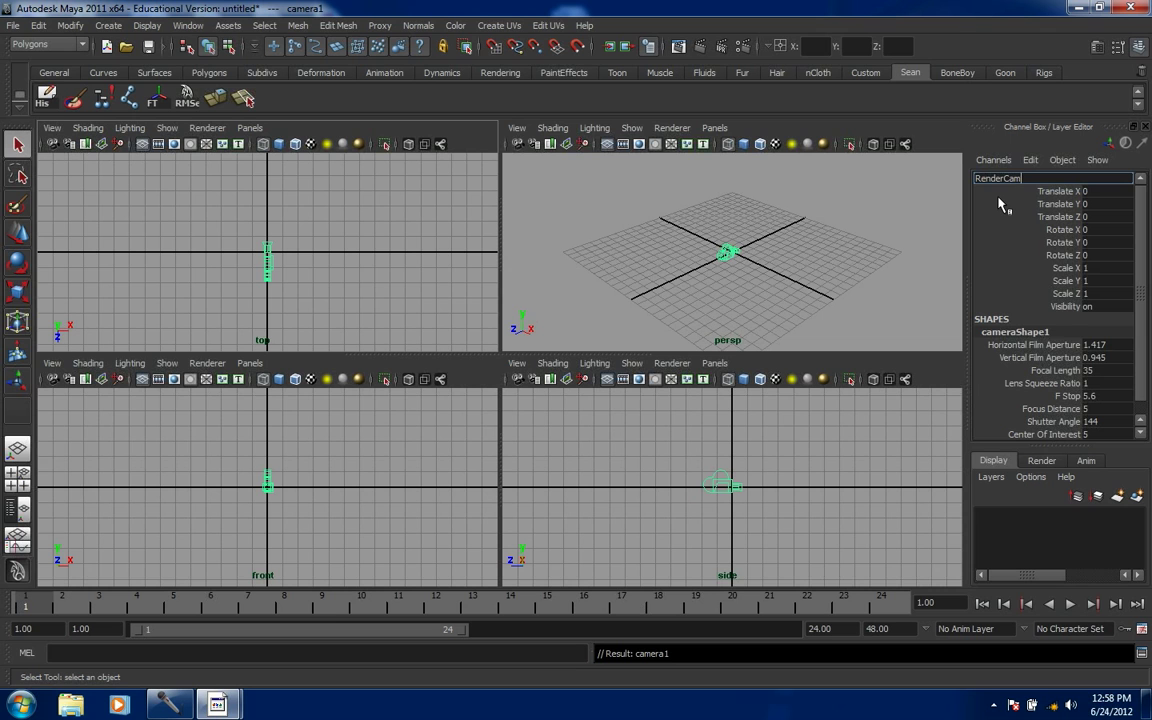
type("rCam")
key("Return")
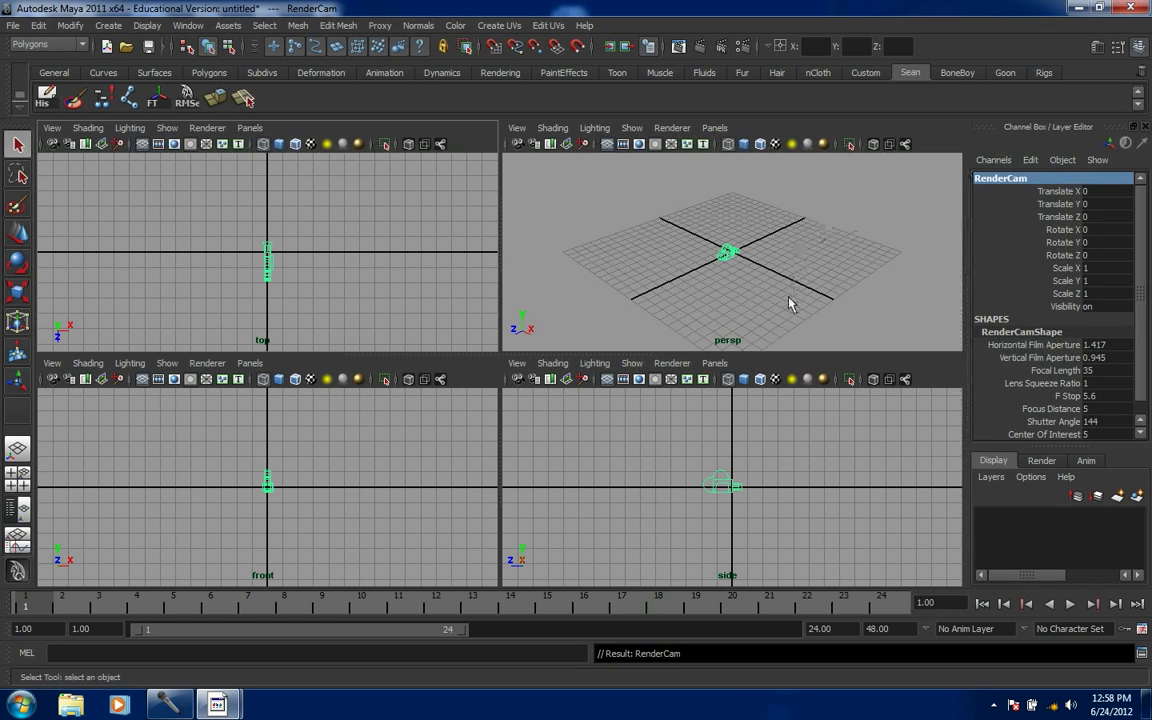
left_click(728, 257)
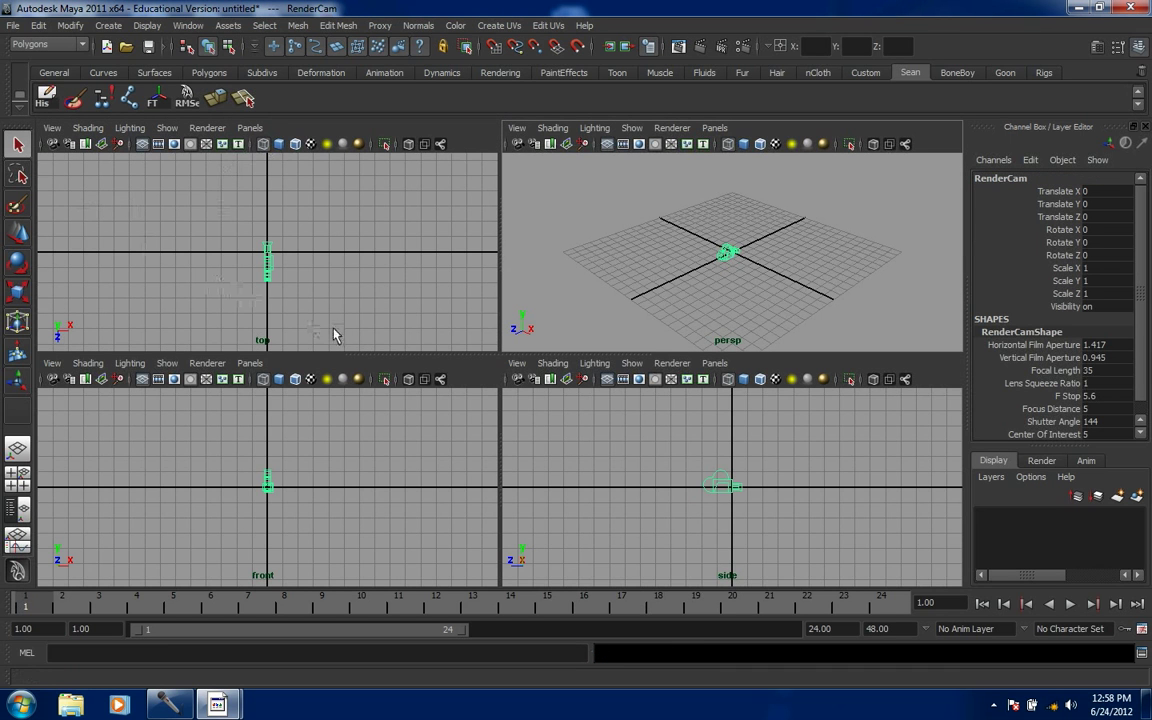
- Make the top-left viewport look through RenderCam
left_click(246, 129)
mouse_move(260, 150)
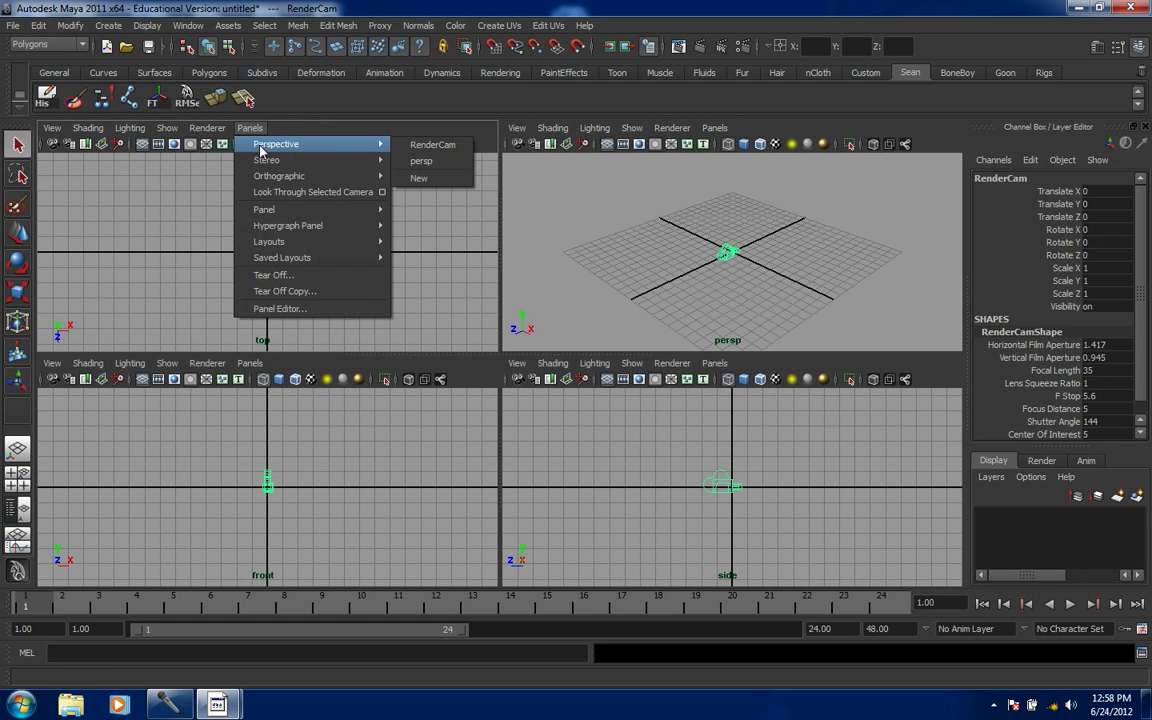
left_click(432, 145)
- Move RenderCam back to about X 0.041, Y 0.26, Z 10.67
left_click(728, 254)
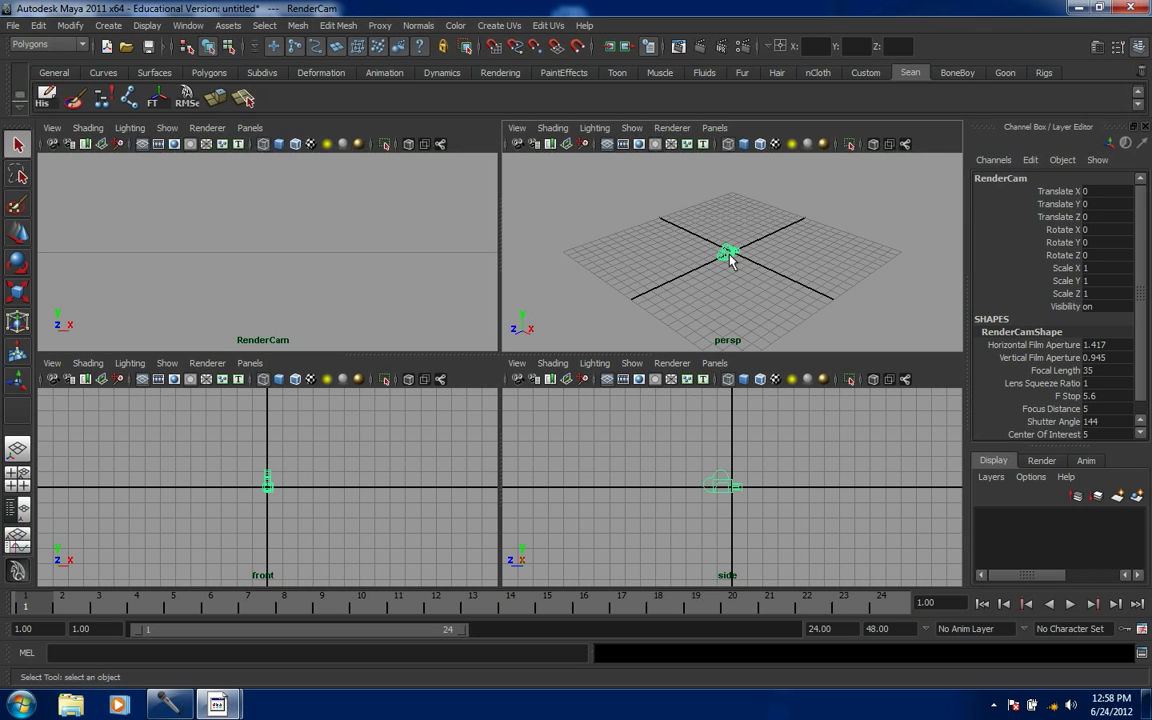
key("w")
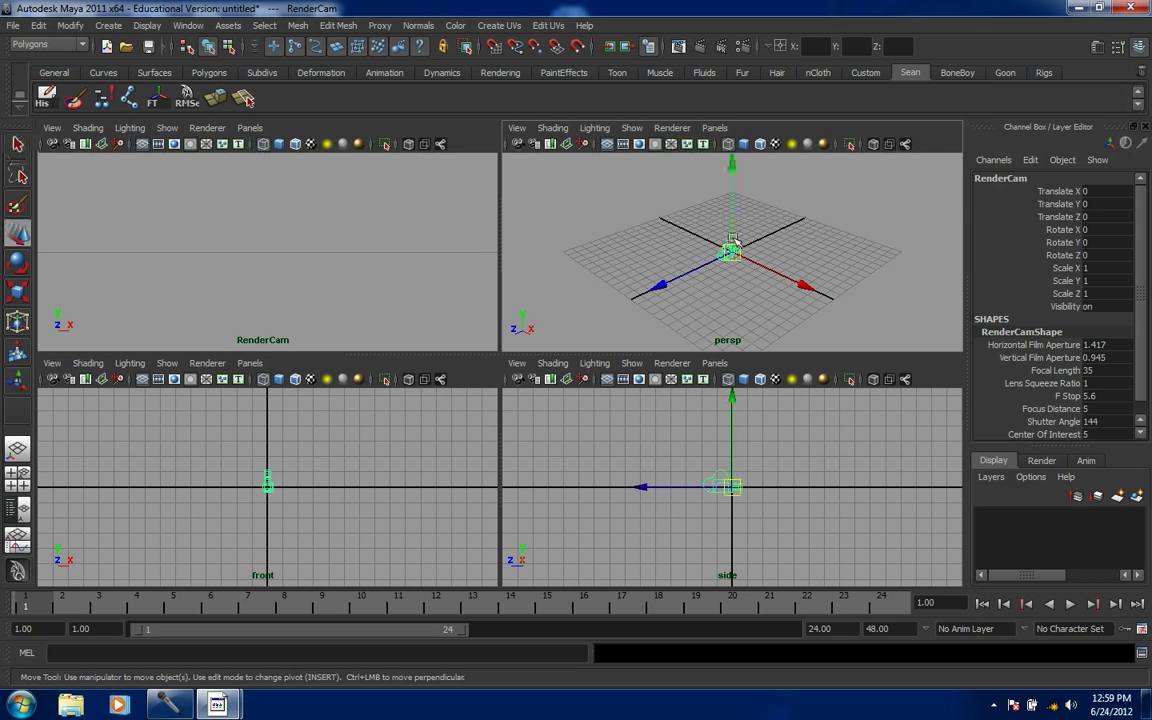
left_click_drag(732, 222, 733, 208)
left_click_drag(670, 265, 546, 342)
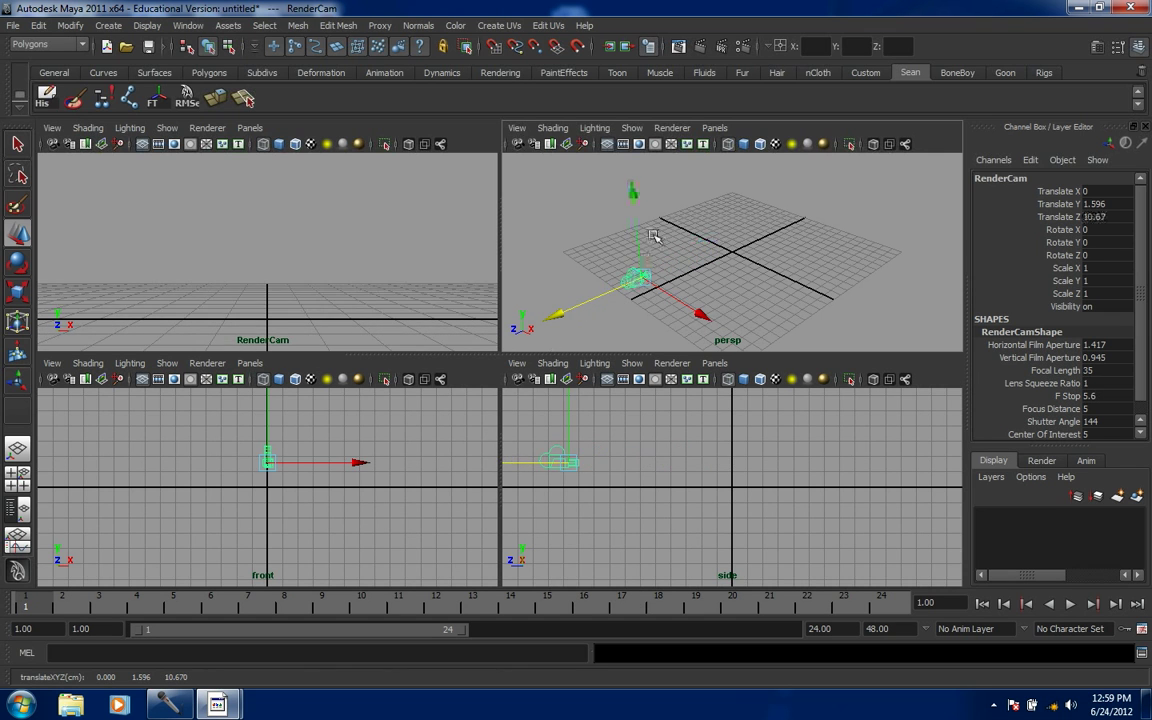
left_click_drag(638, 240, 636, 249)
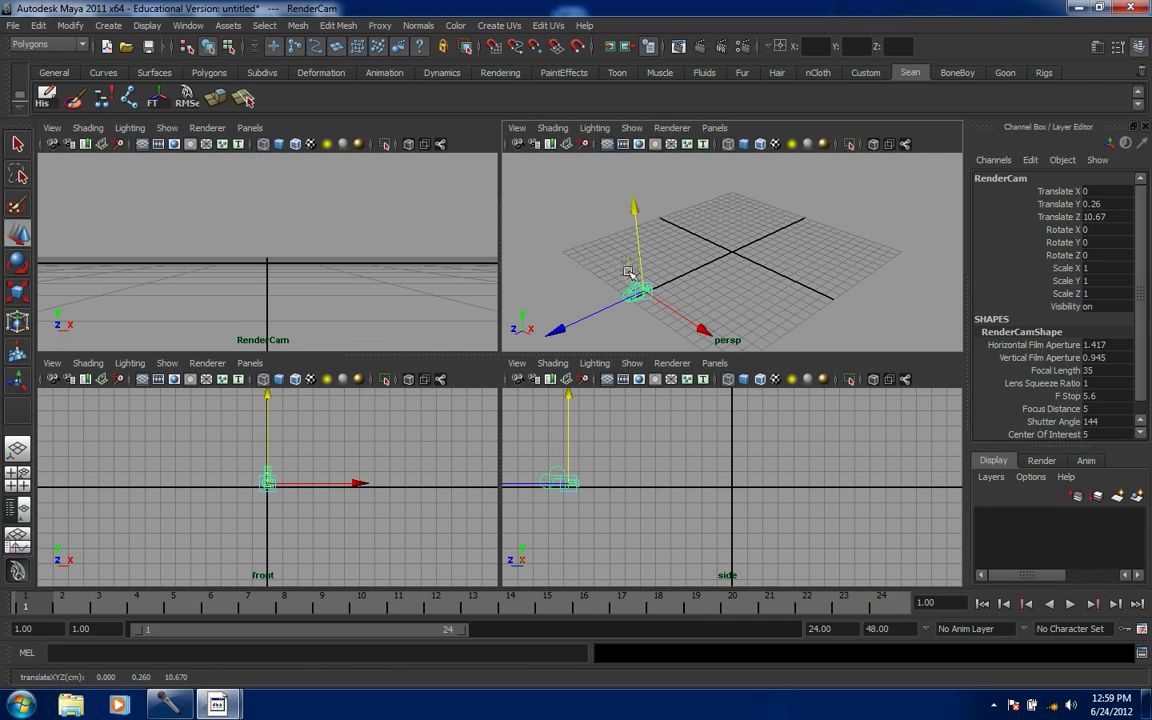
left_click_drag(707, 336, 707, 334)
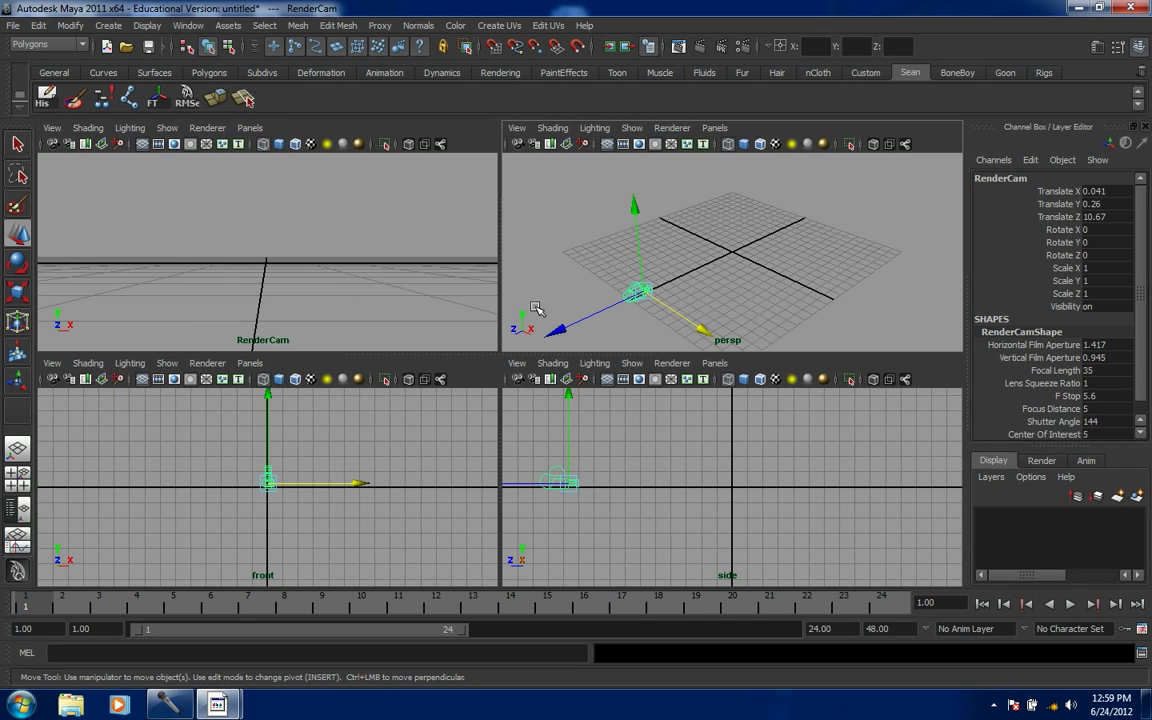
- Turn on the resolution gate and safe title frame in RenderCam's view, and enlarge the top viewports
left_click(53, 129)
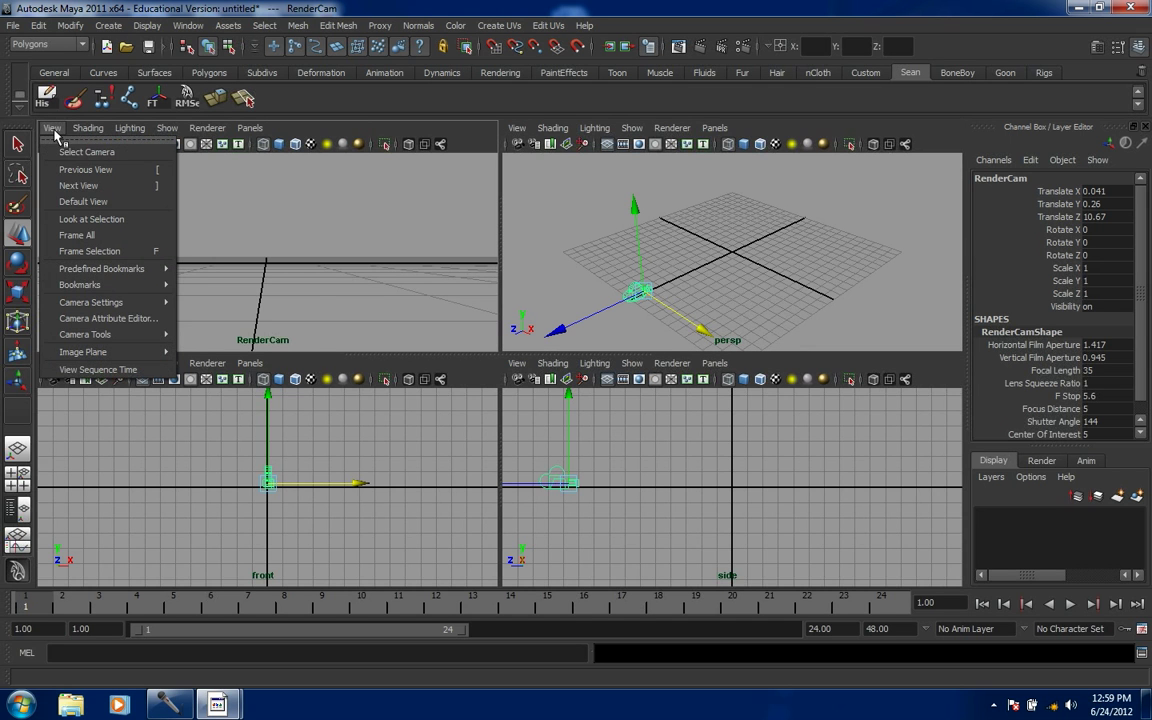
mouse_move(107, 303)
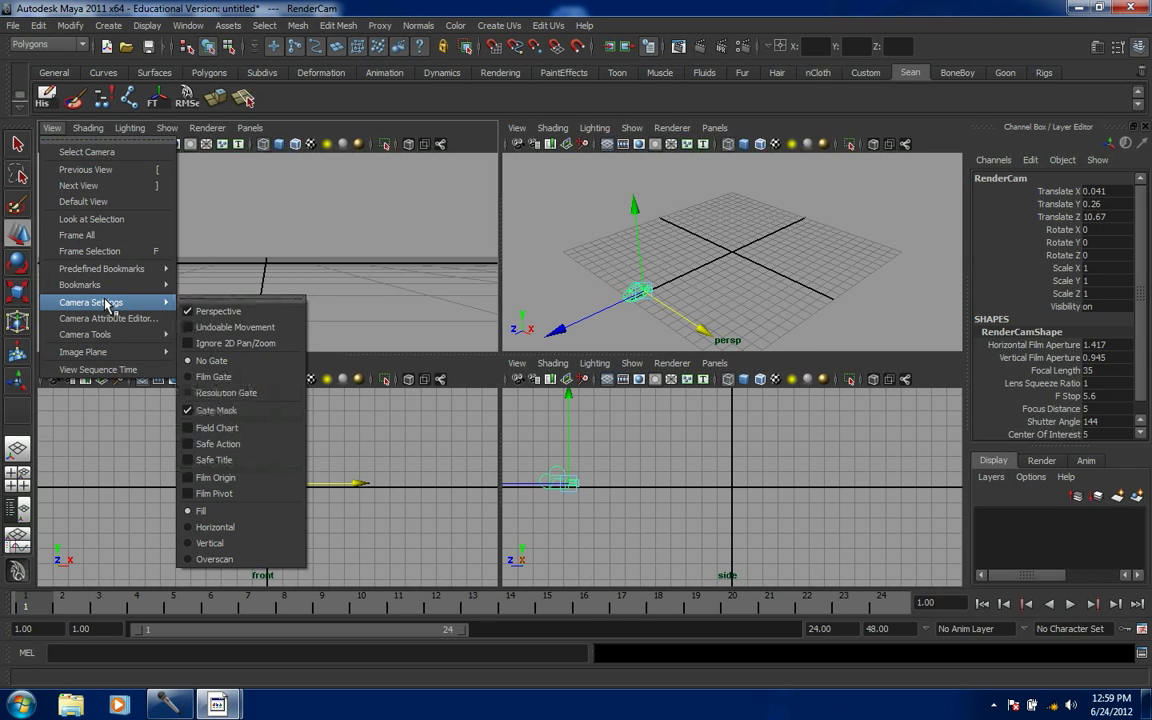
left_click(226, 393)
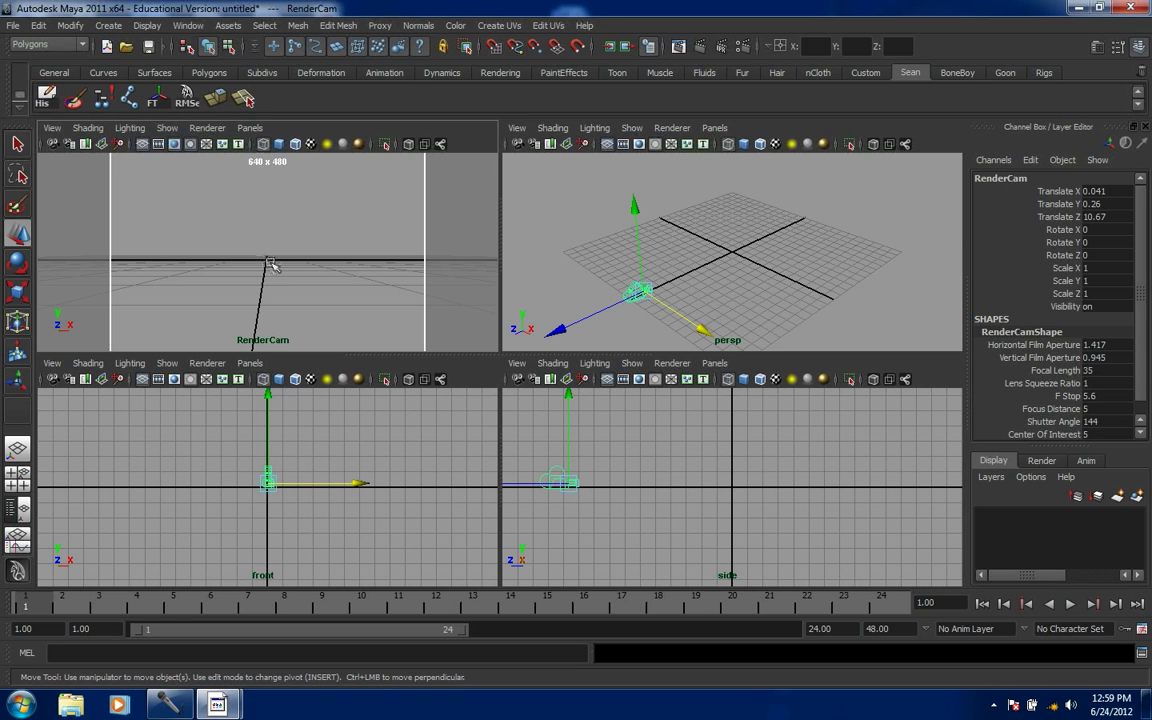
left_click(51, 127)
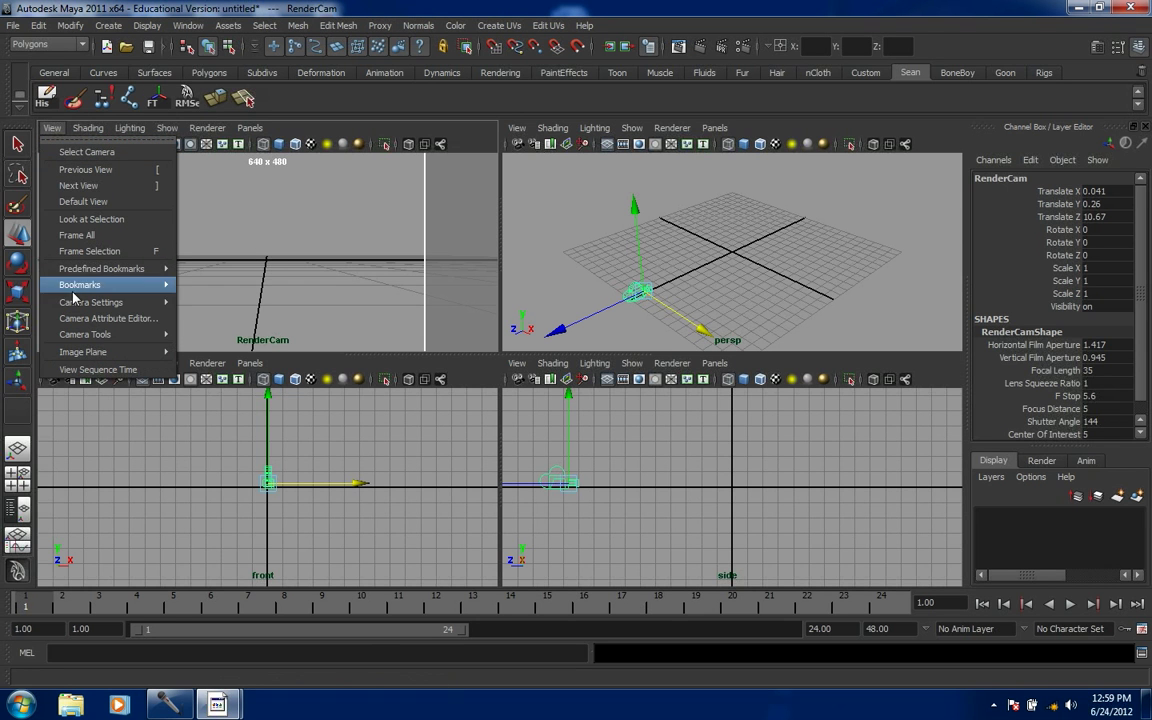
mouse_move(76, 310)
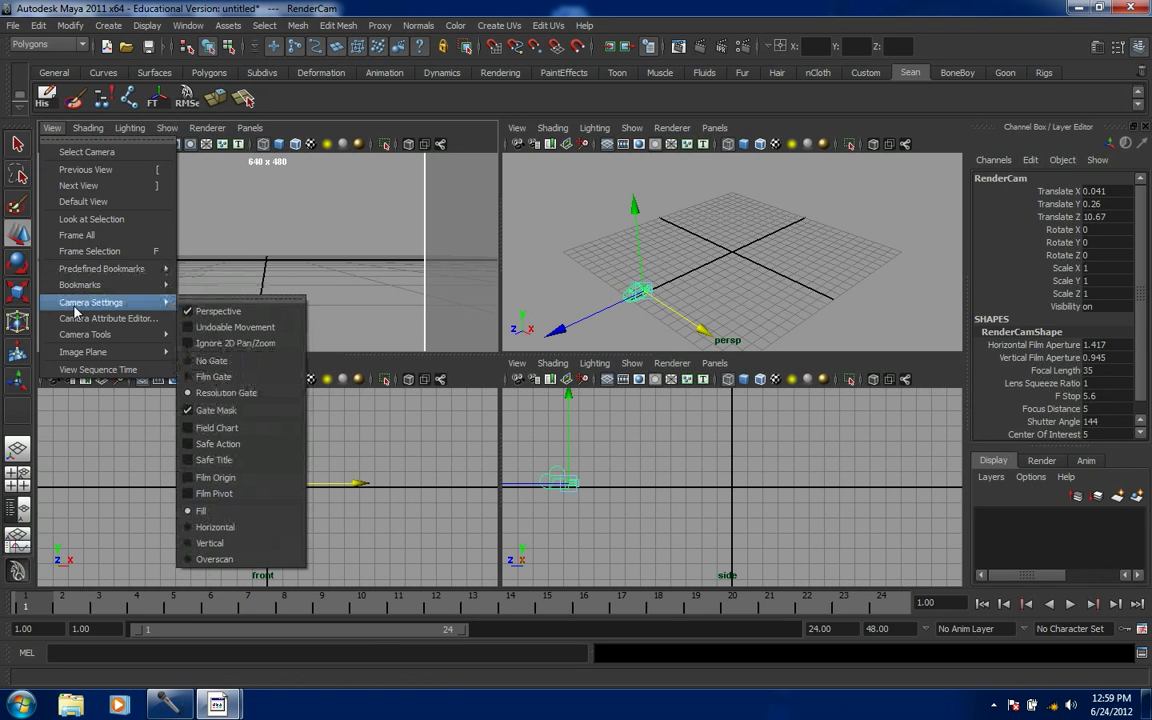
left_click(213, 459)
left_click_drag(458, 357, 458, 412)
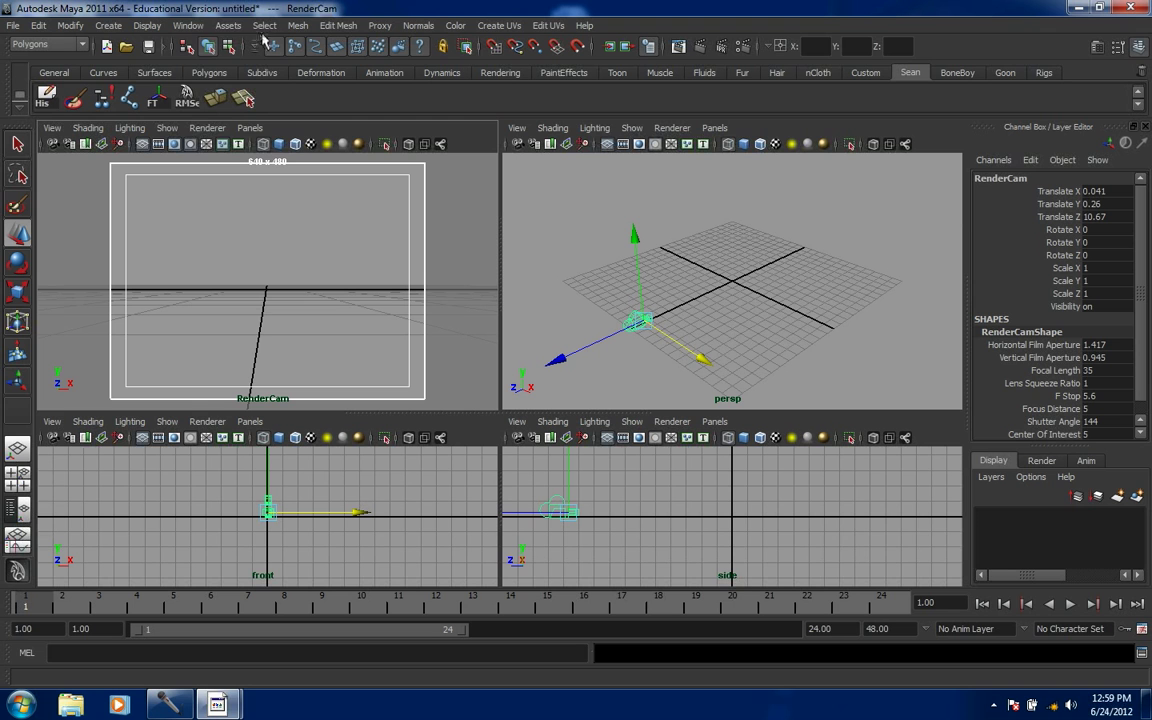
- In Render Settings, change the output image format to Targa (tga)
left_click(187, 27)
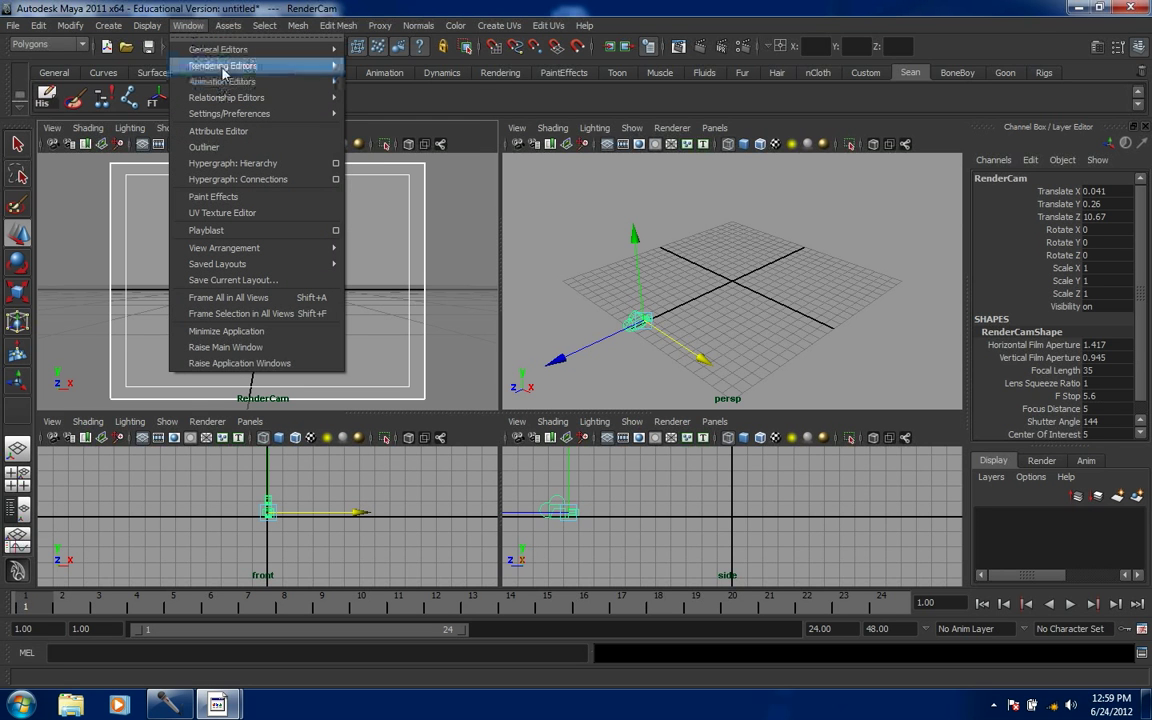
mouse_move(222, 68)
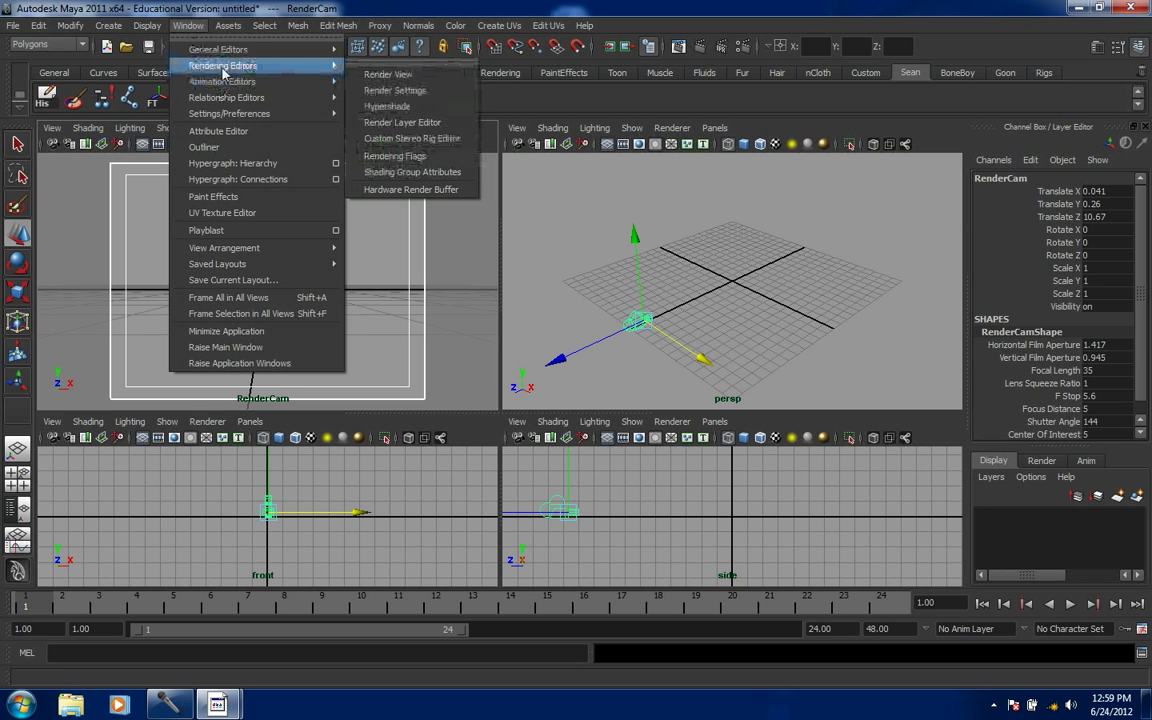
left_click(372, 90)
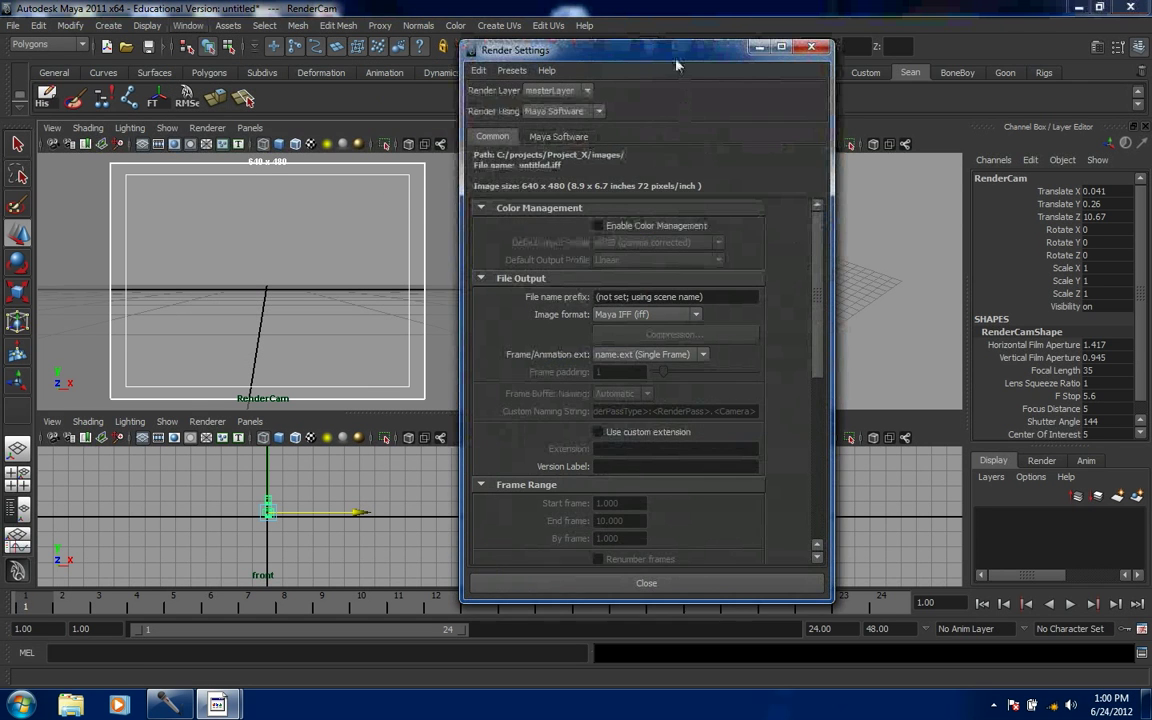
left_click_drag(668, 55, 719, 56)
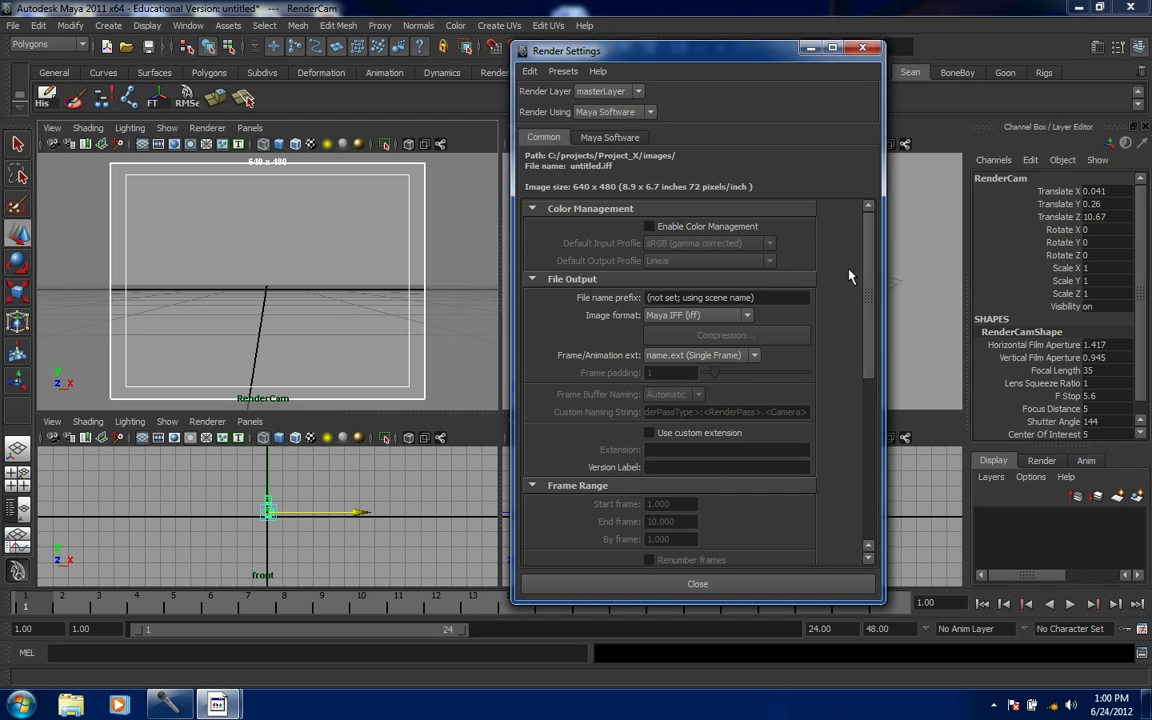
left_click(745, 318)
scroll(746, 375, "down", 3)
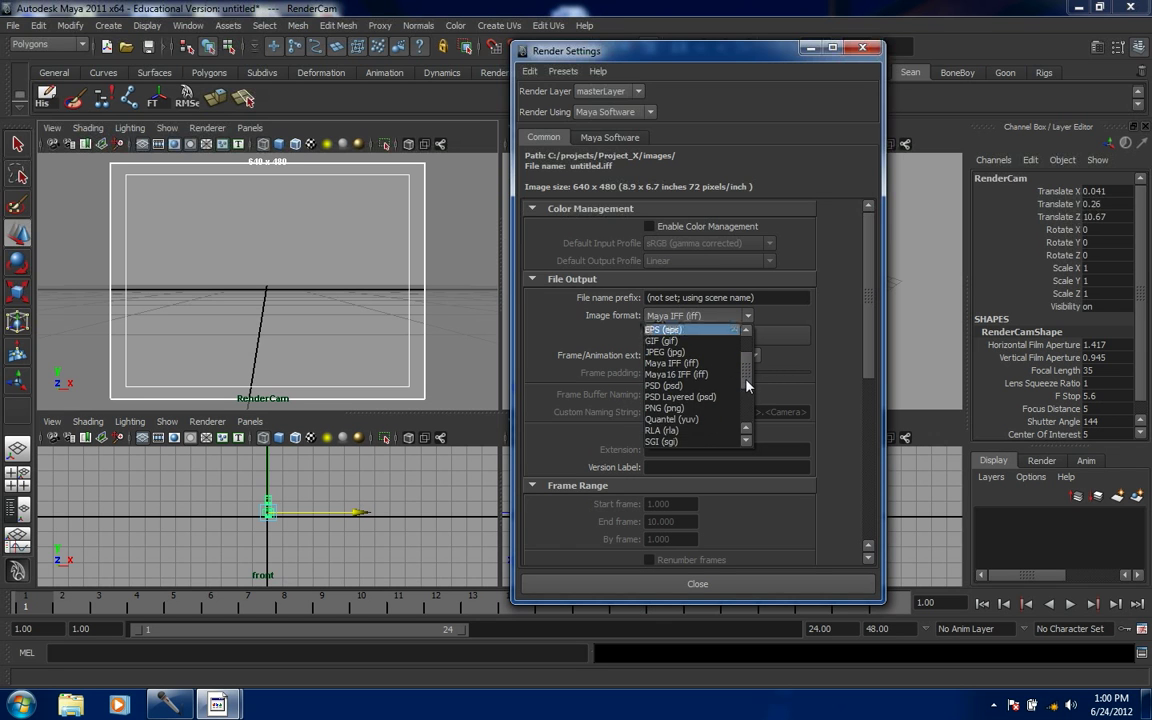
left_click(686, 420)
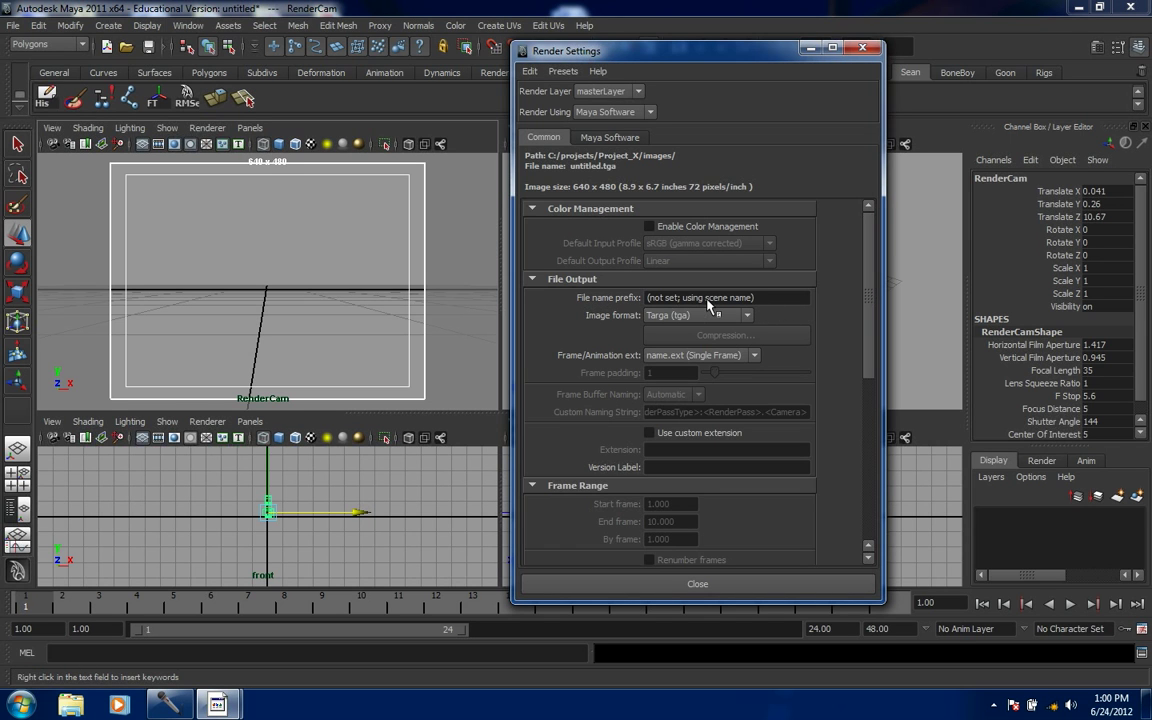
- Set file name prefix Collective_, frame numbering name.#.ext, and frame padding 3
left_click(764, 300)
left_click_drag(764, 303, 620, 296)
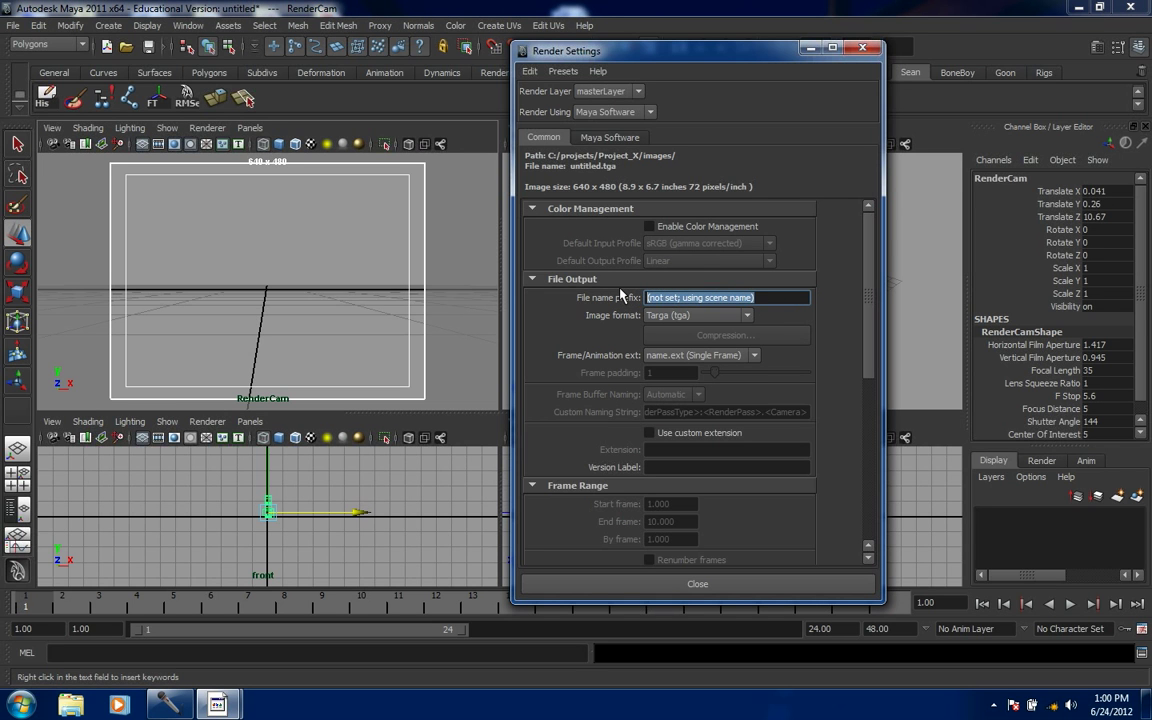
type("Co")
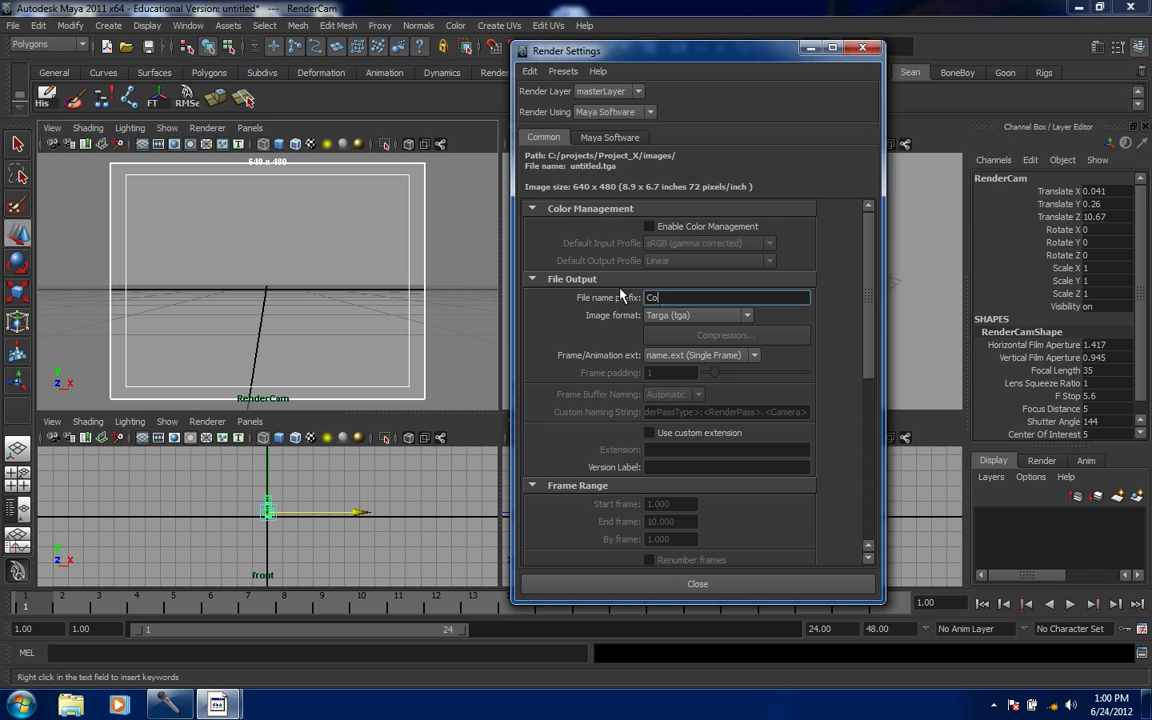
type("llective_")
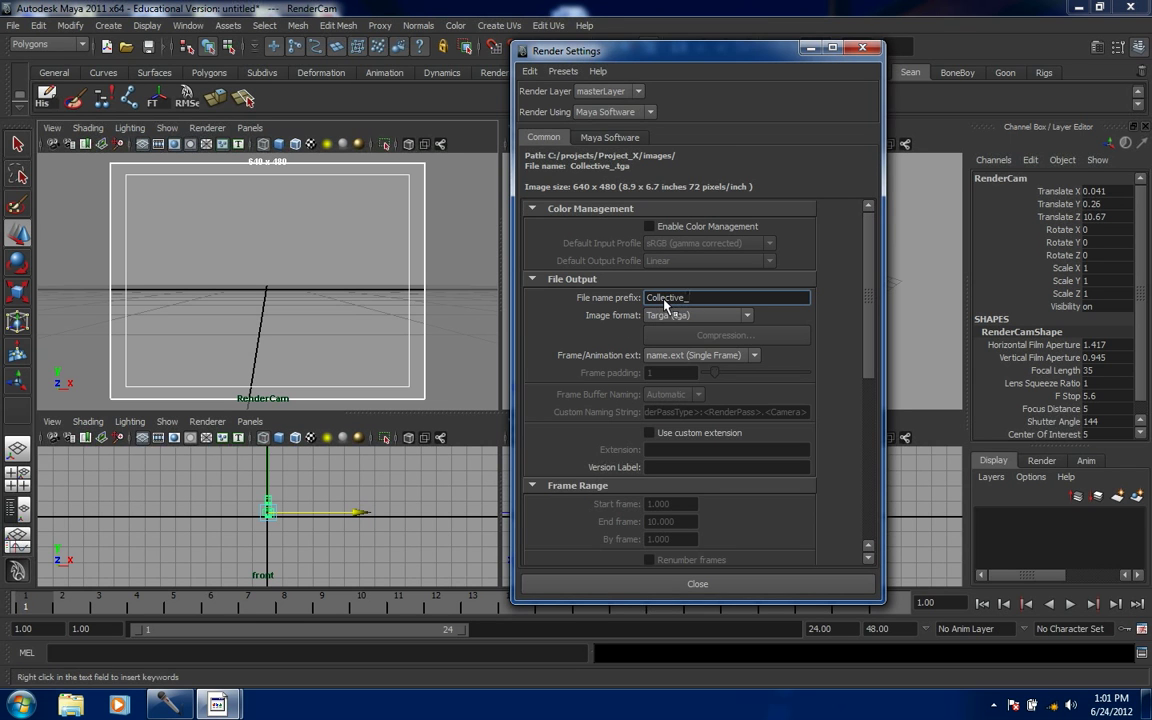
left_click(755, 358)
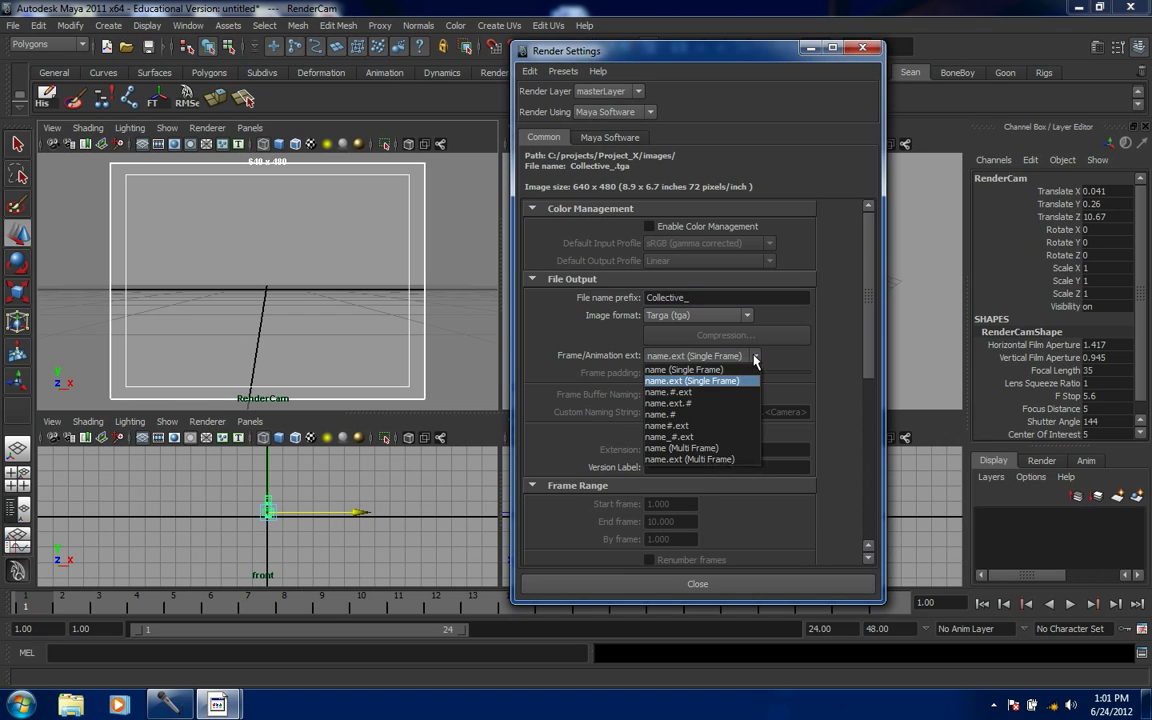
left_click(686, 394)
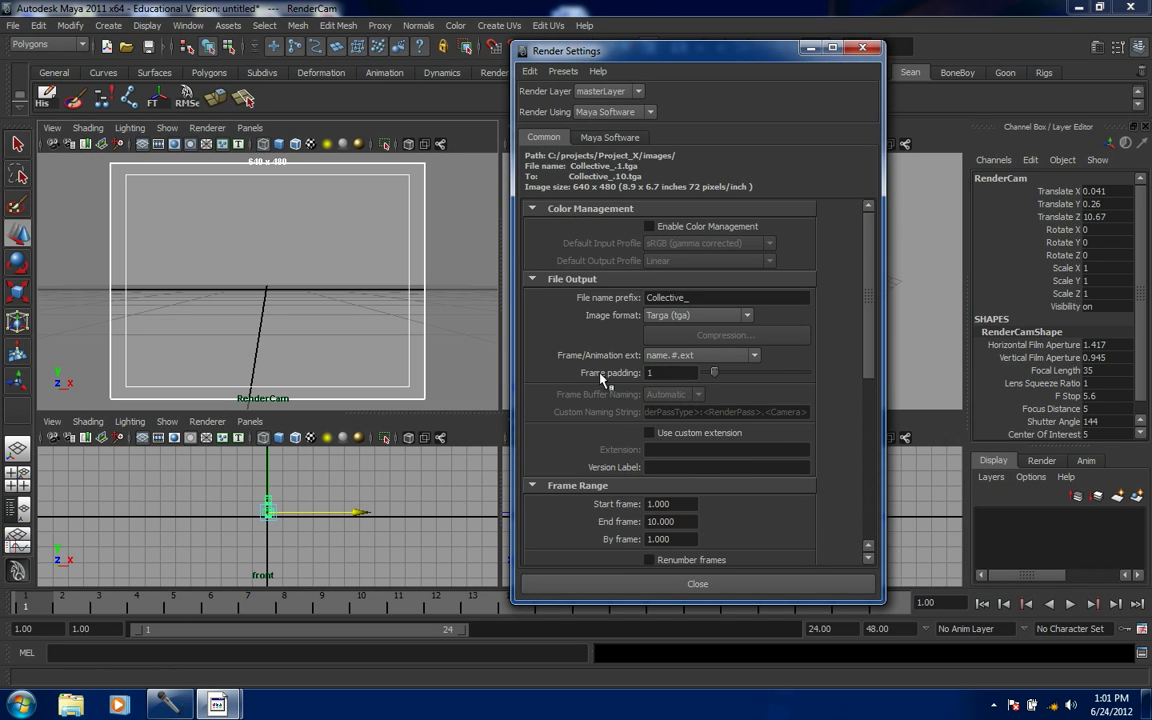
left_click_drag(714, 375, 735, 375)
left_click_drag(870, 290, 871, 308)
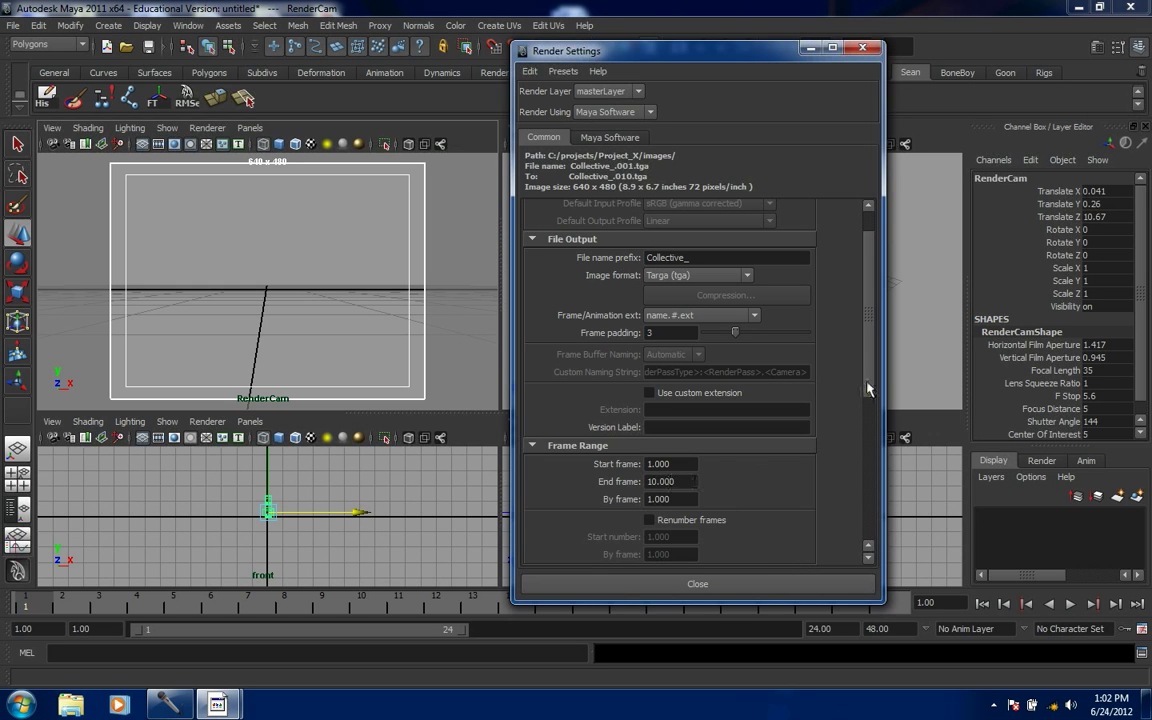
left_click_drag(869, 390, 866, 465)
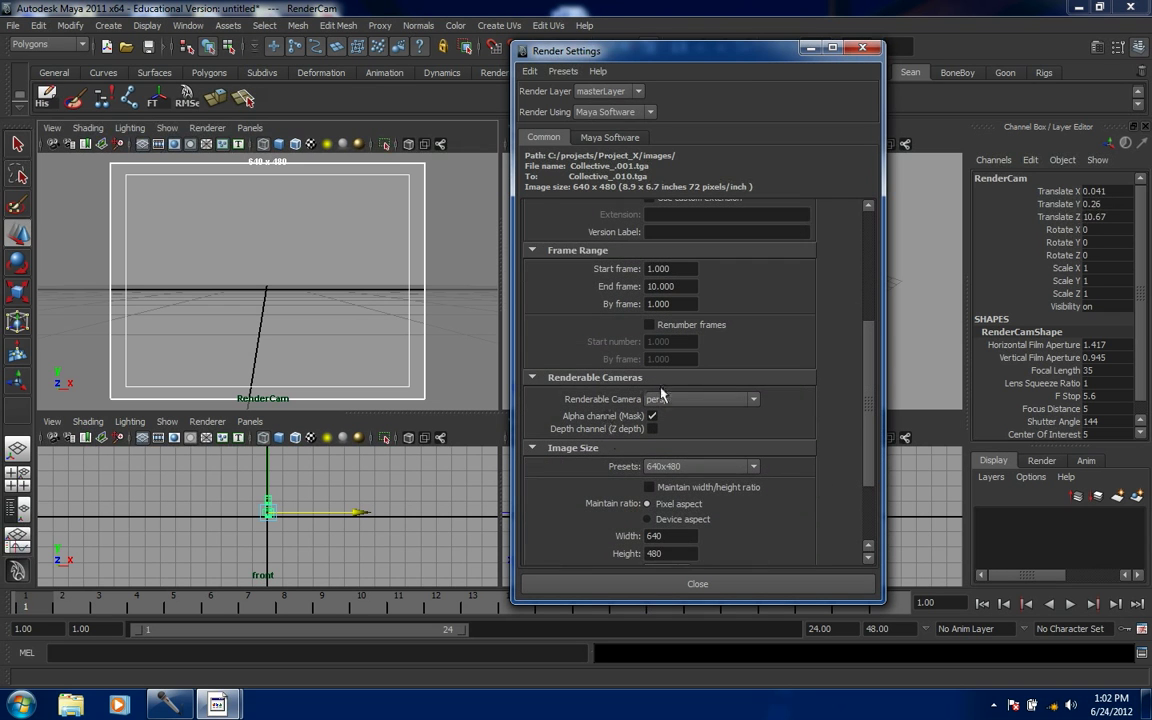
- Set RenderCam as the renderable camera with a Custom 720 x 540 image size, then close Render Settings
left_click(752, 399)
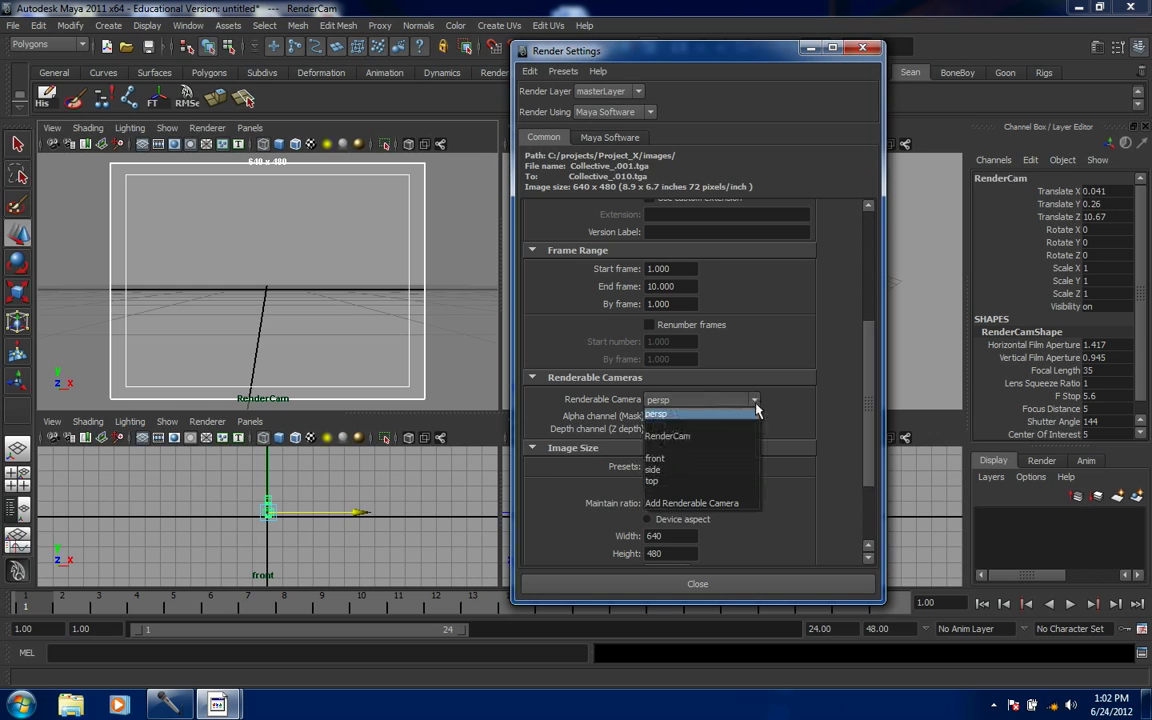
left_click(675, 438)
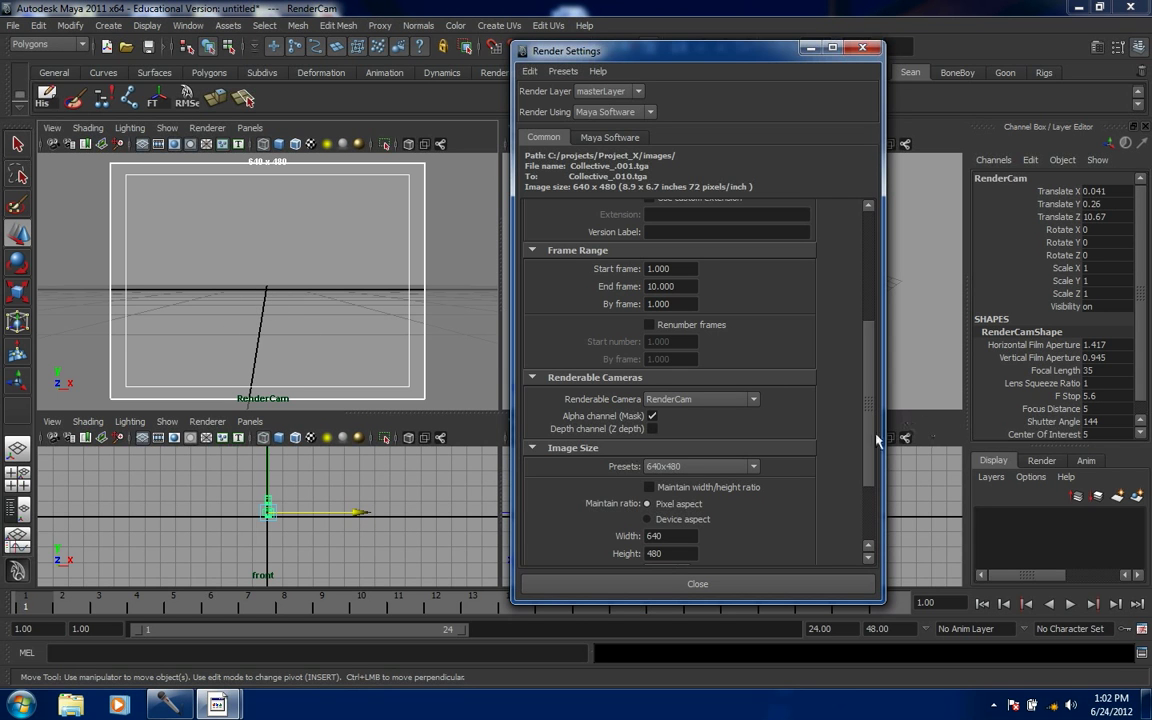
scroll(865, 462, "down", 3)
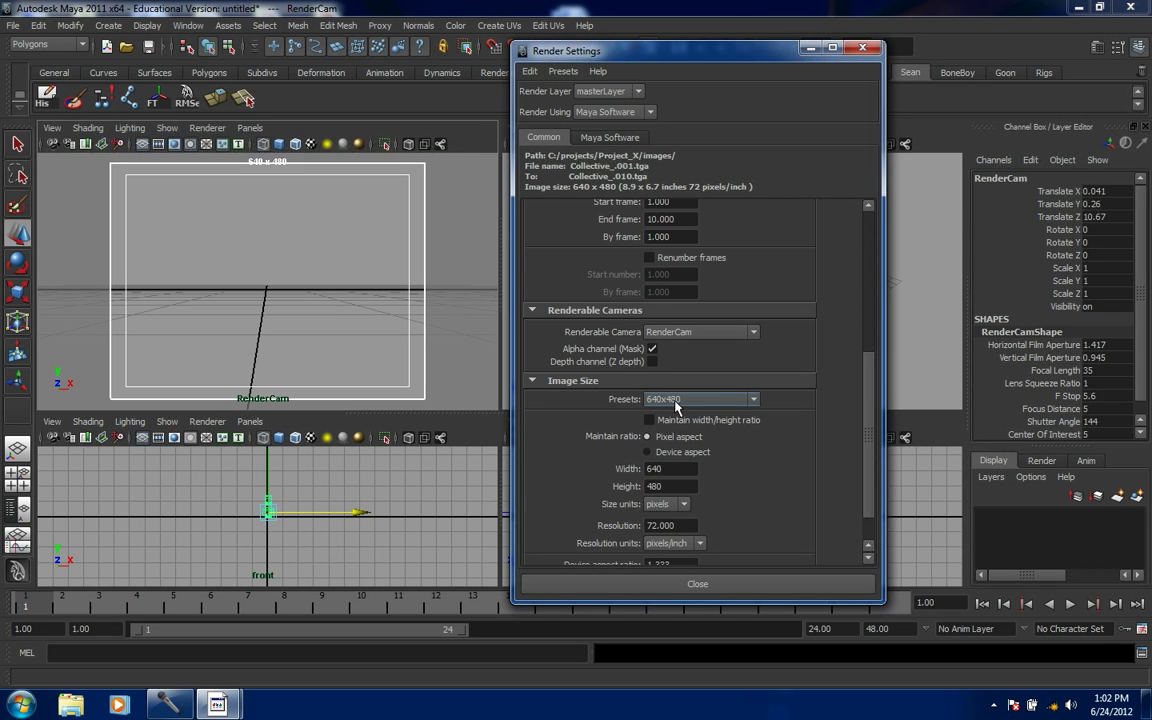
left_click(754, 401)
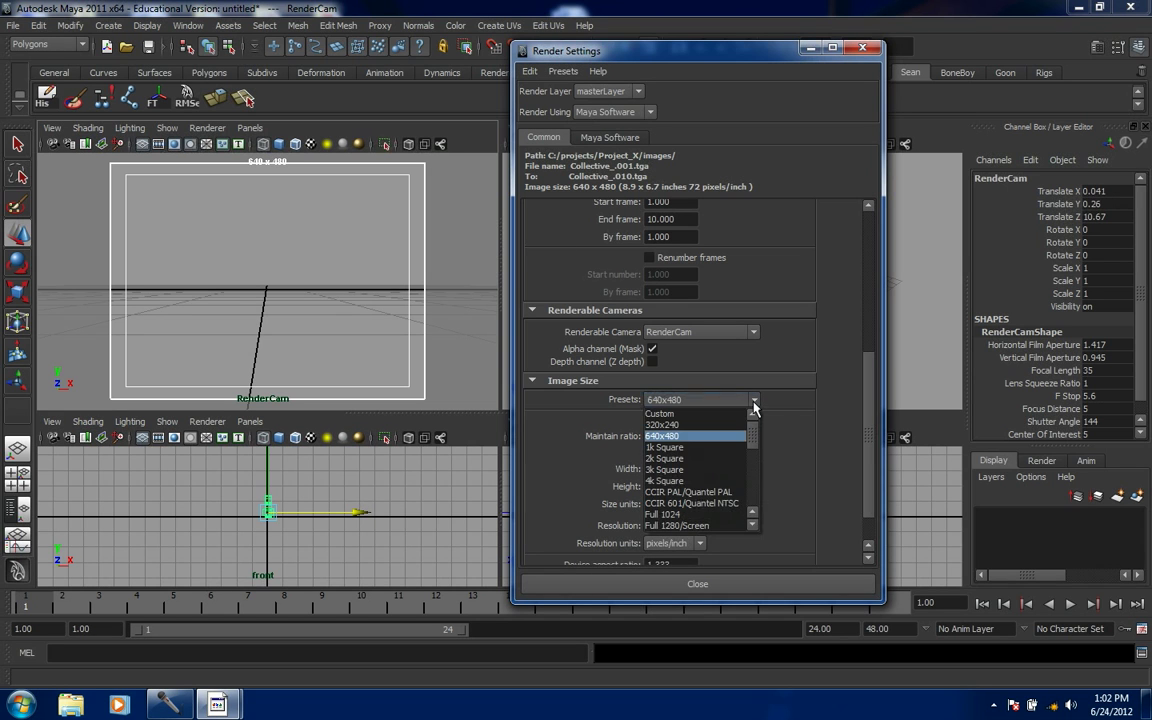
left_click(682, 415)
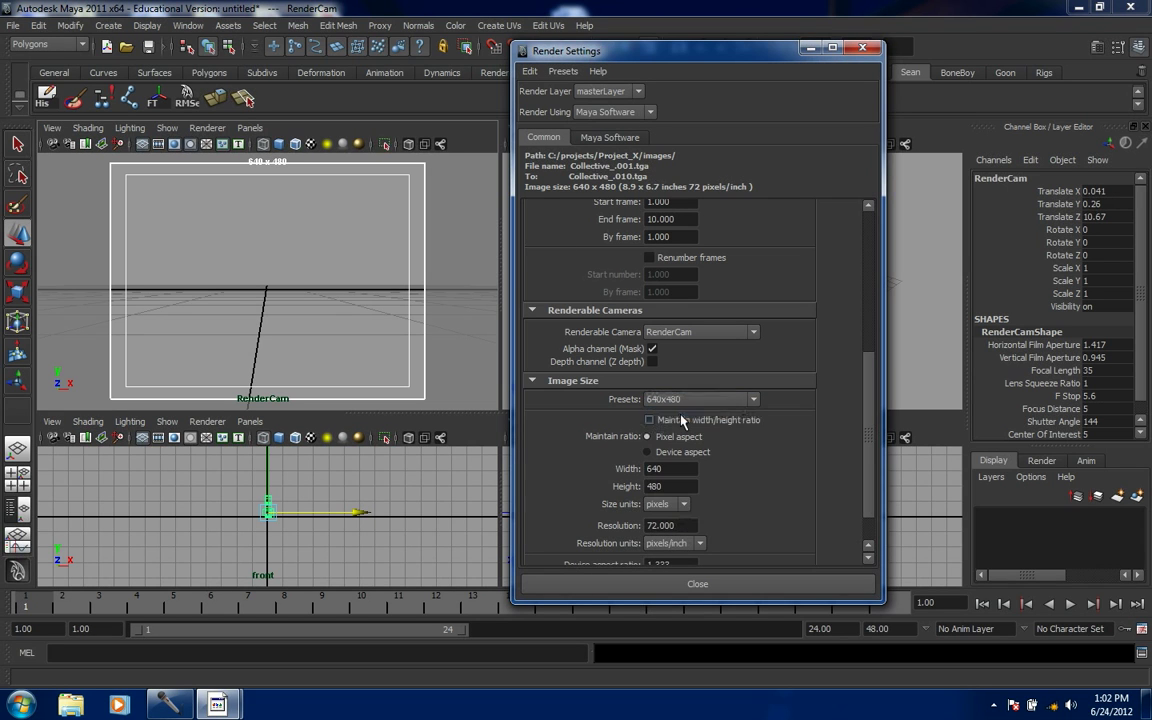
double_click(671, 470)
type("720")
key("Tab")
type("540")
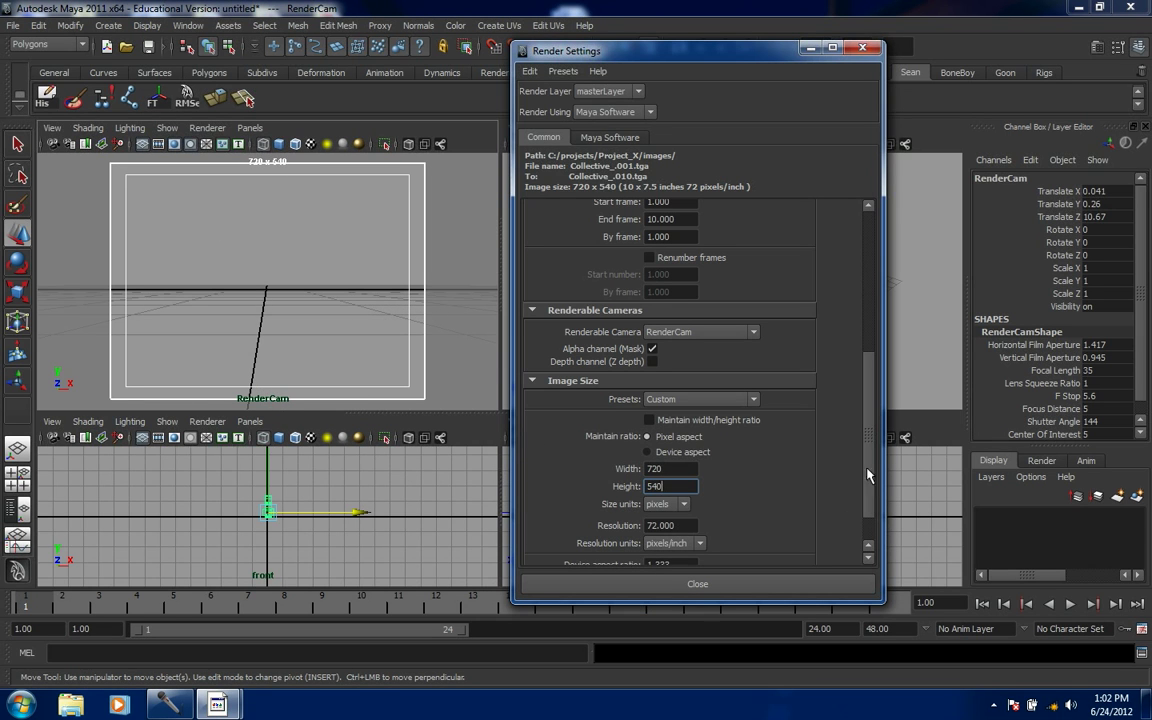
scroll(866, 485, "down", 2)
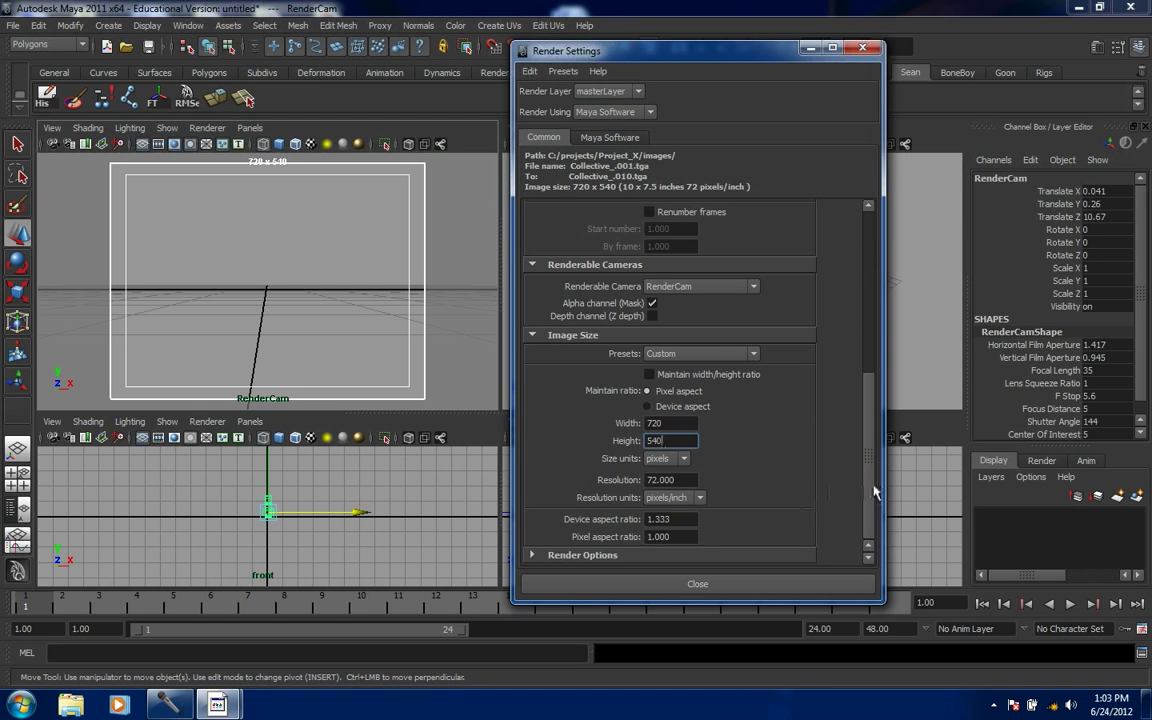
left_click_drag(866, 492, 896, 295)
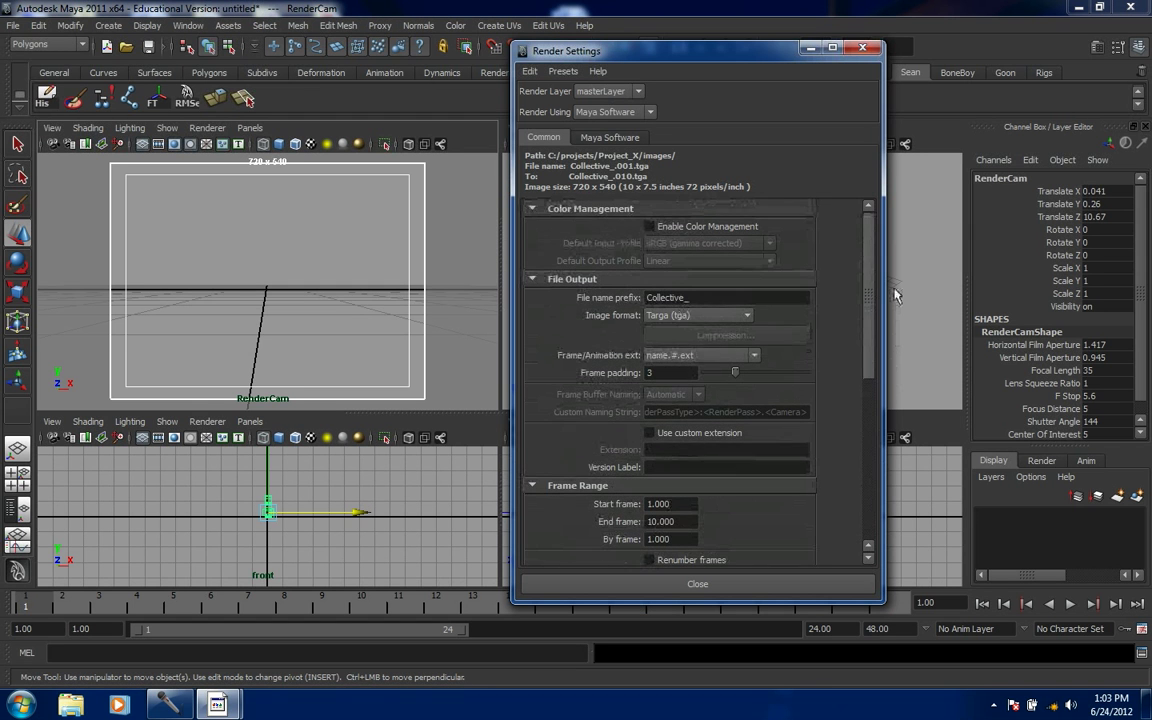
left_click(866, 49)
- Save the scene as Collective_START_01, a Maya ASCII file in the scenes folder
left_click(14, 27)
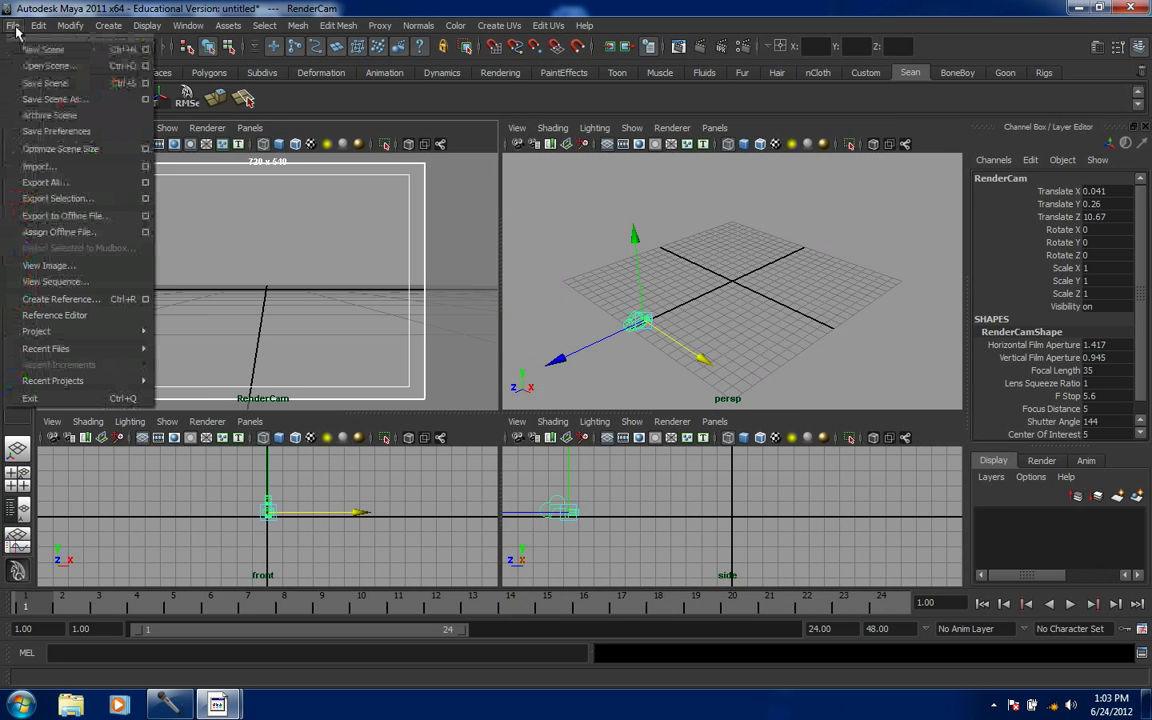
left_click(42, 99)
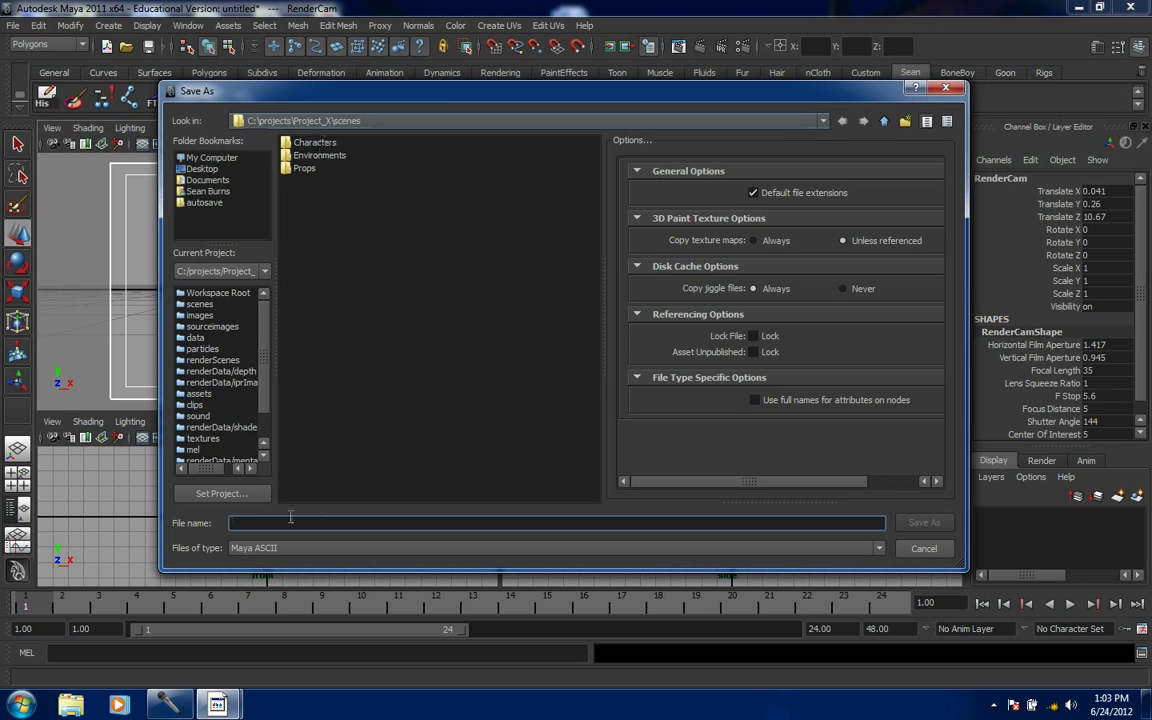
left_click(253, 522)
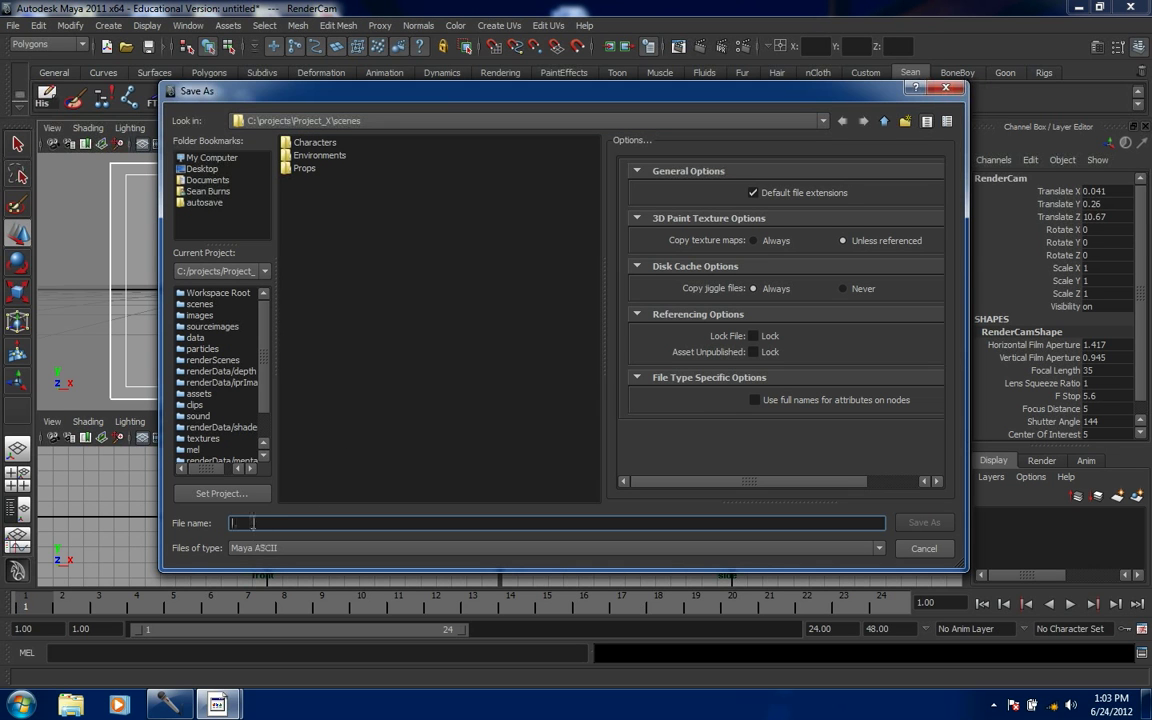
type("Collecti")
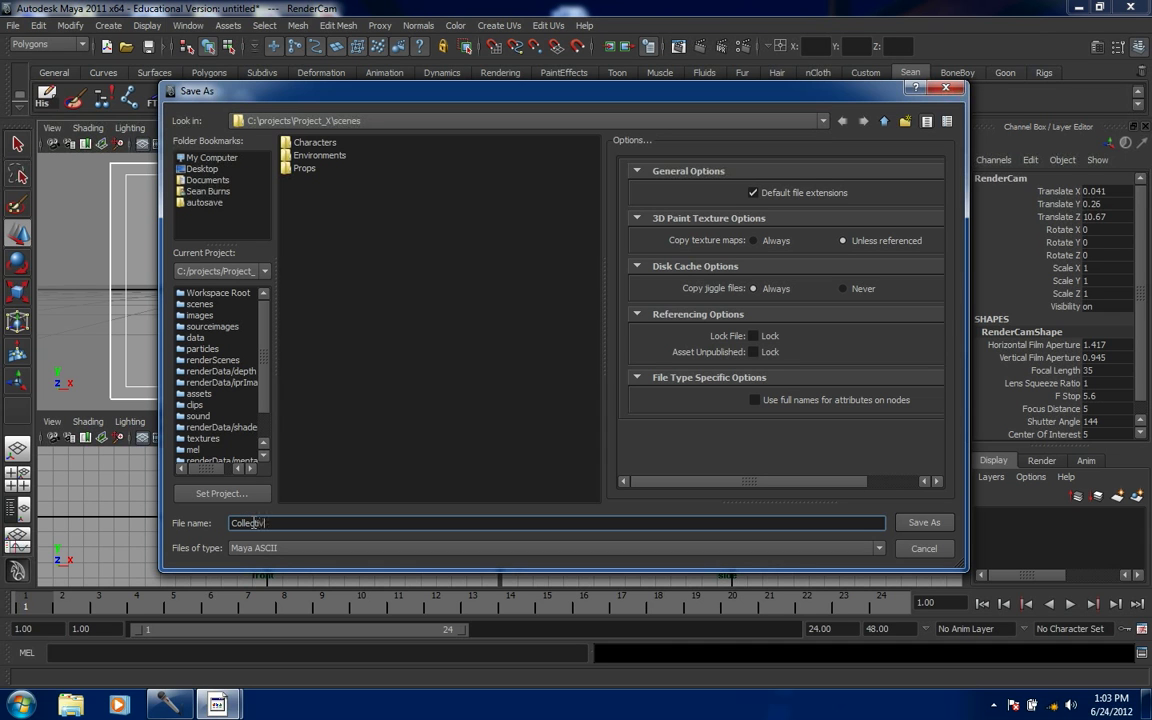
type("ve_STA")
type("RT_01")
key("Return")
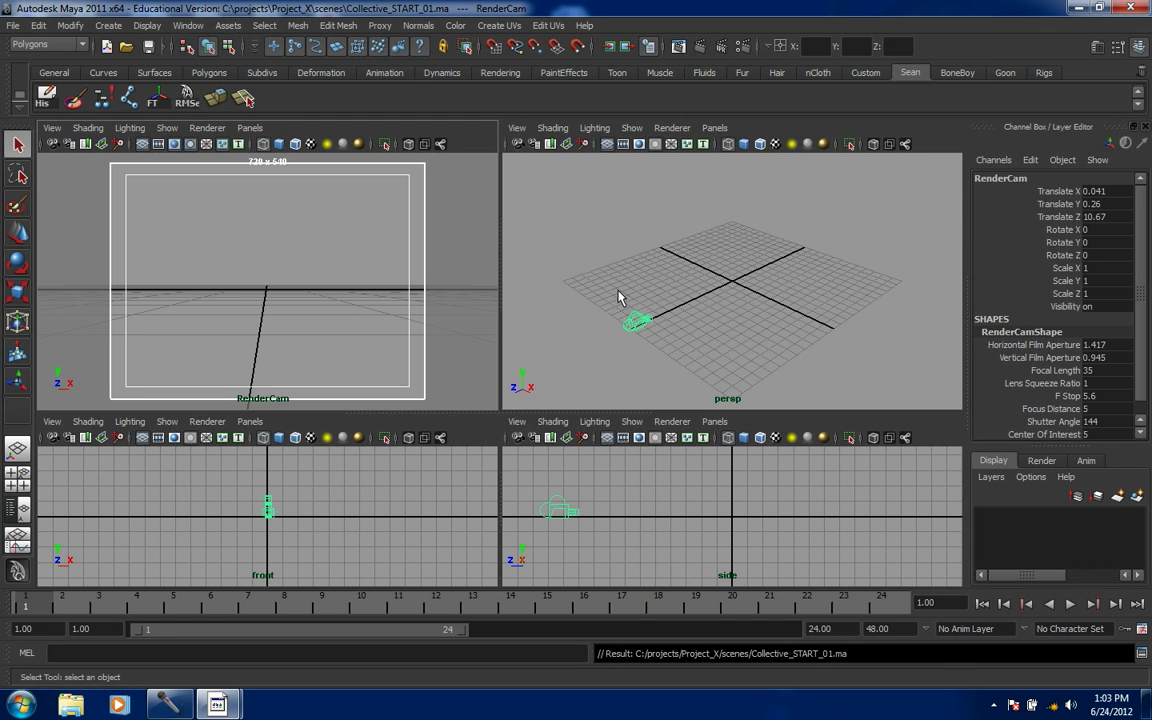
- Maximize the perspective view and import Collective_Room_02_sb.ma from the Environments folder
key("space")
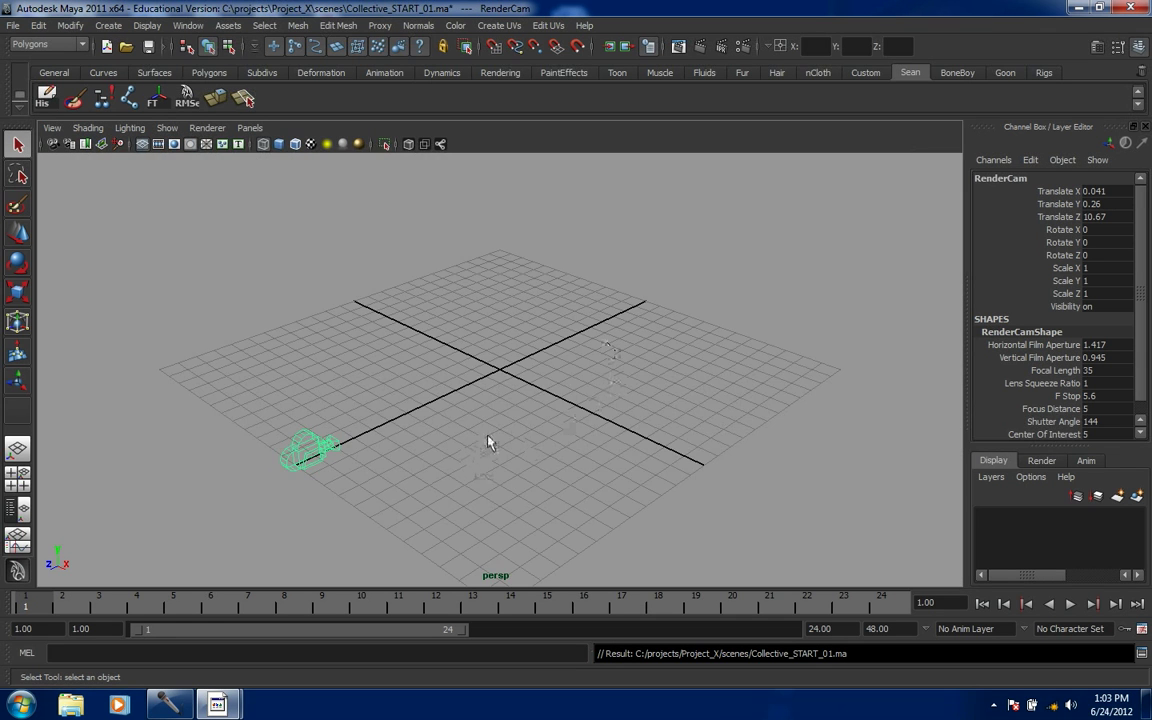
left_click_drag(496, 458, 492, 432, "alt")
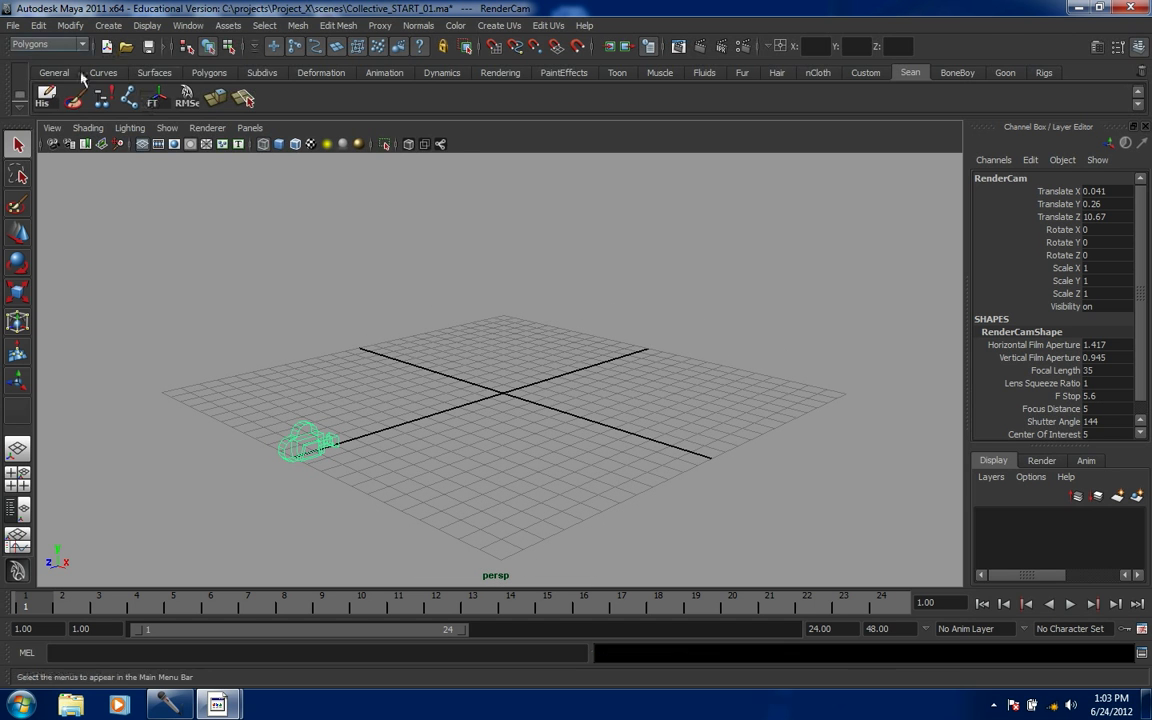
left_click(9, 26)
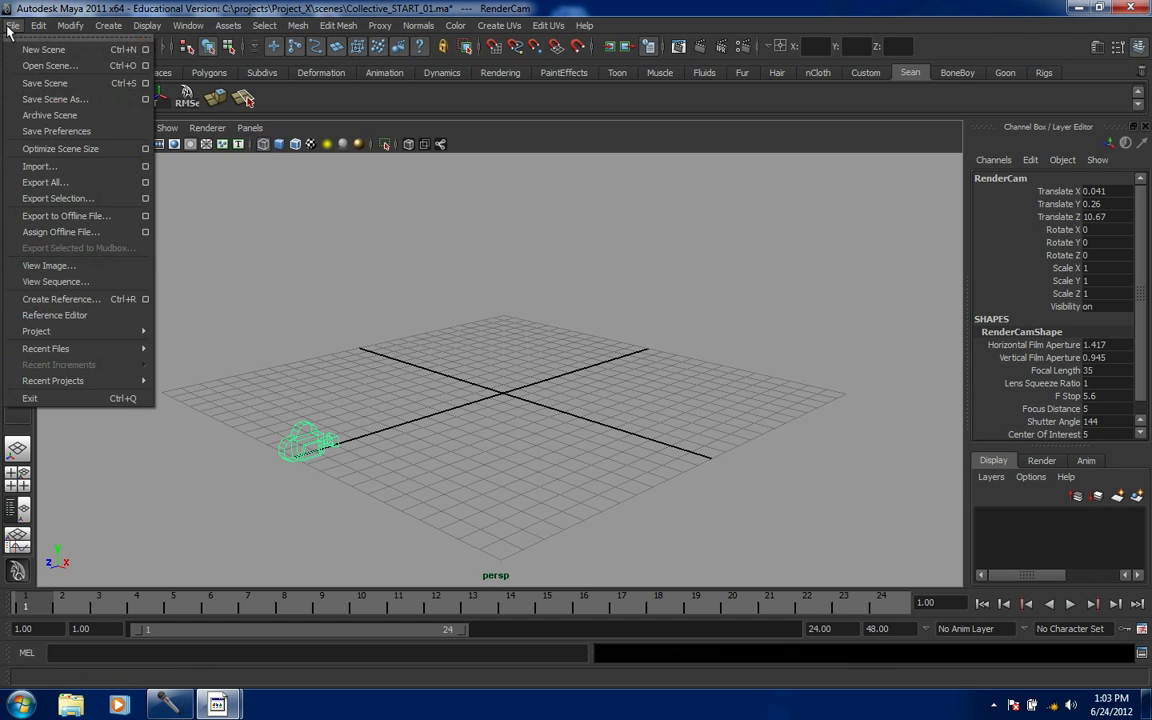
left_click(32, 166)
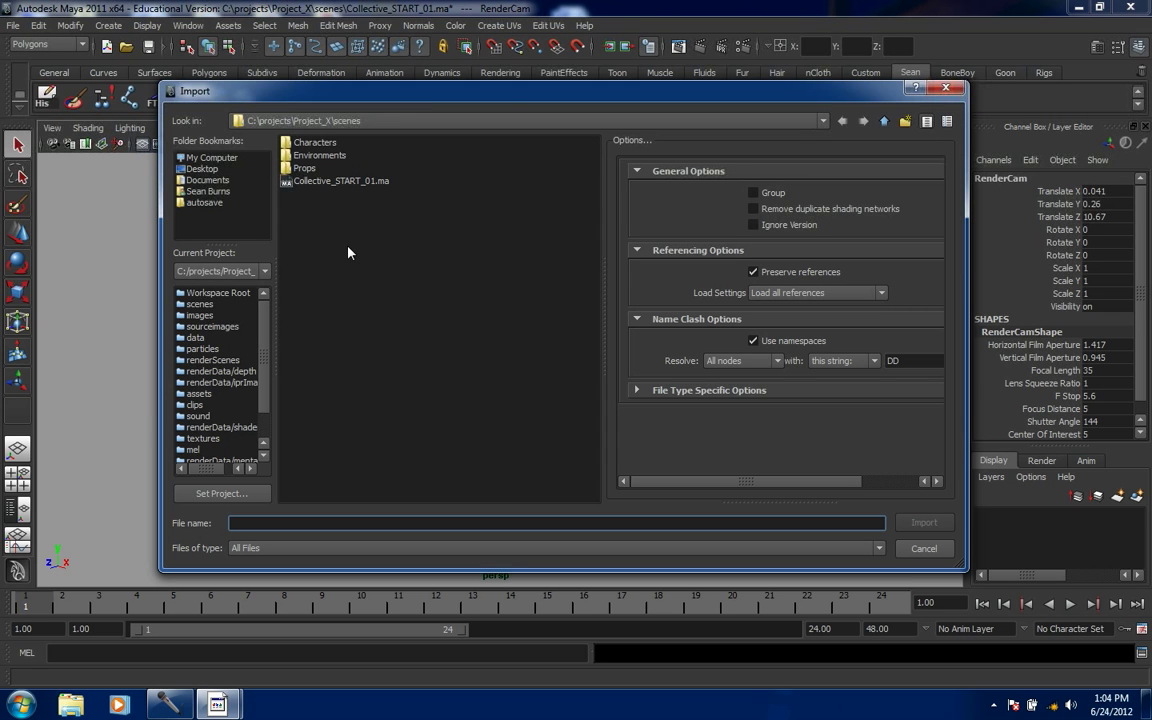
double_click(291, 157)
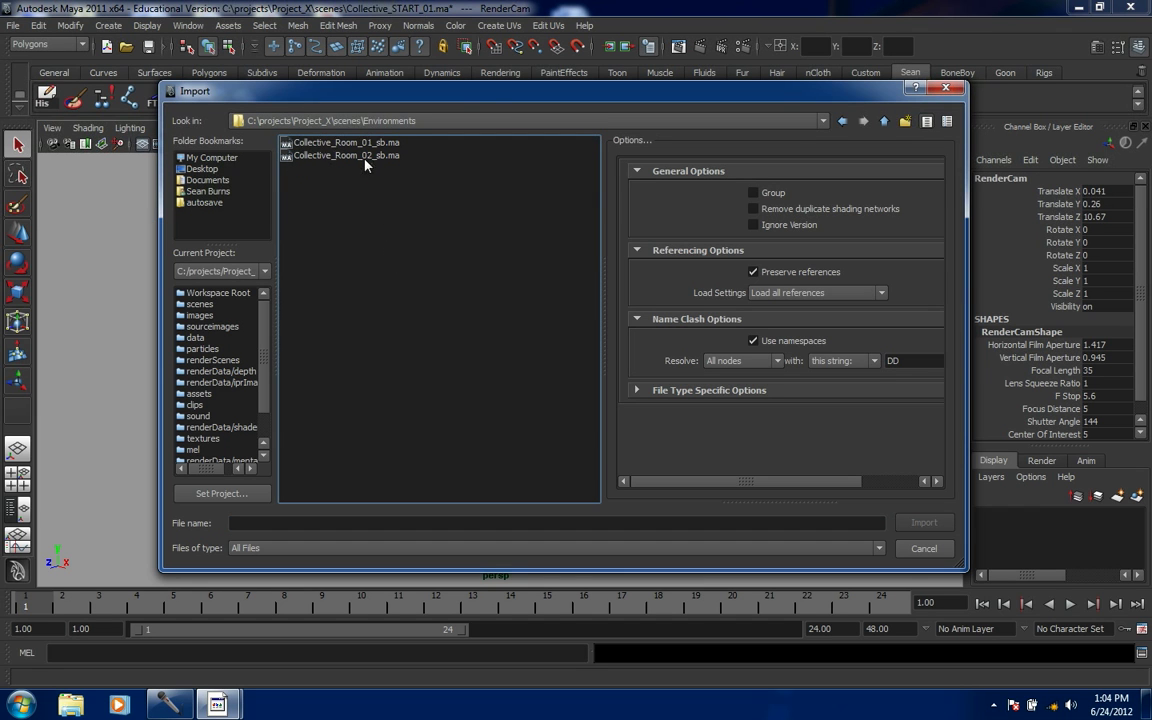
left_click(364, 156)
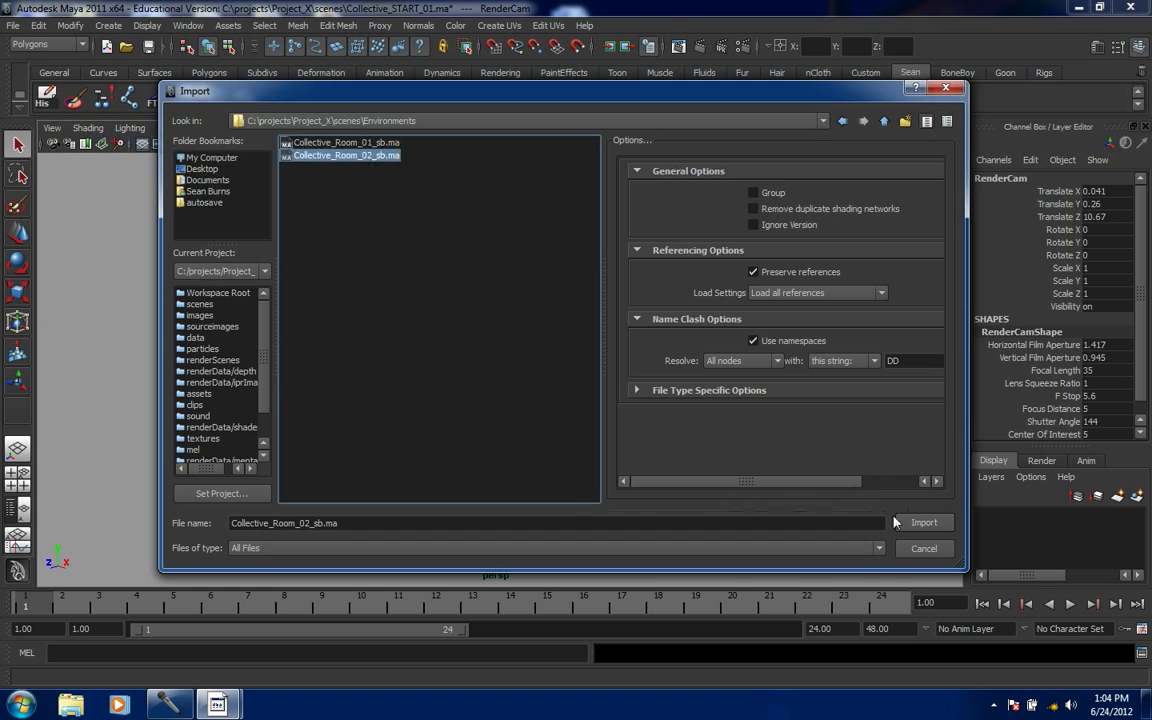
left_click(922, 523)
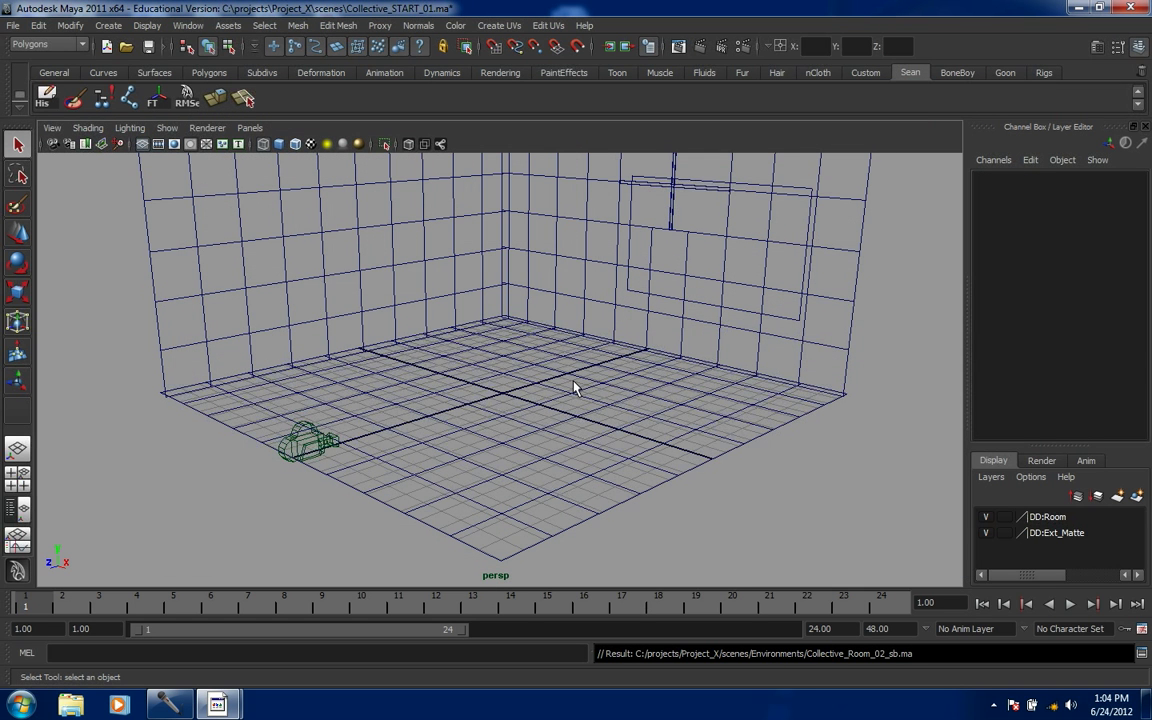
- Show the room textured, return to four views, and shade the RenderCam panel
key("6")
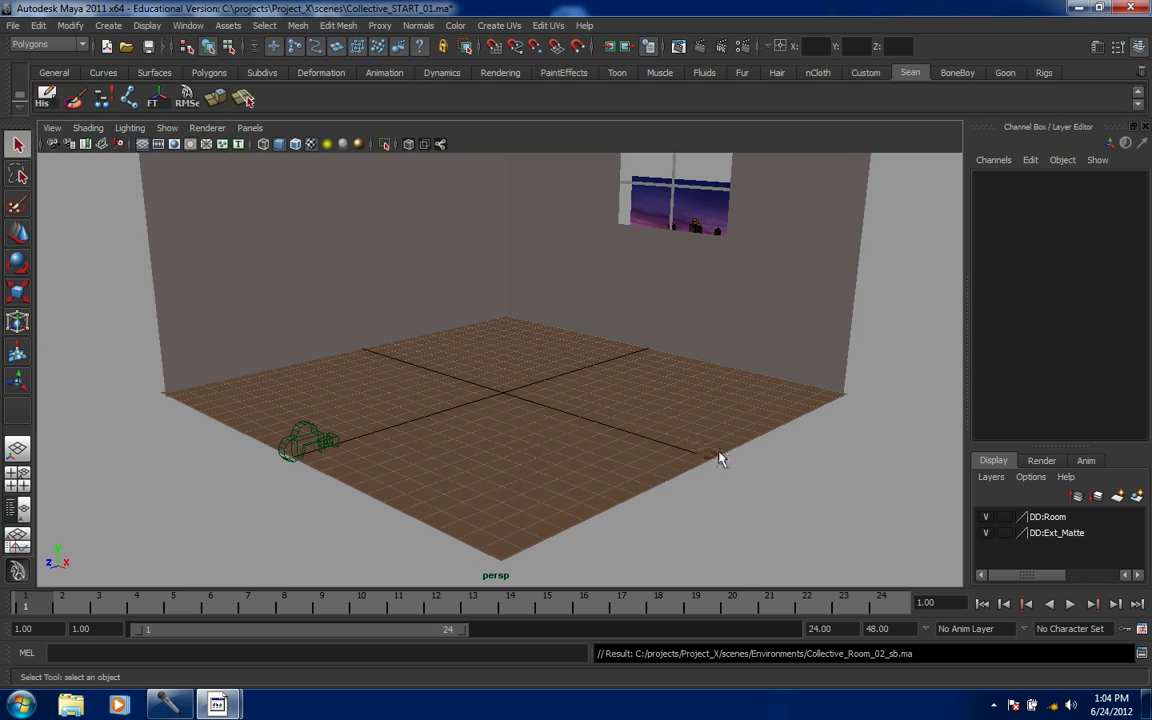
left_click_drag(729, 461, 673, 502, "alt")
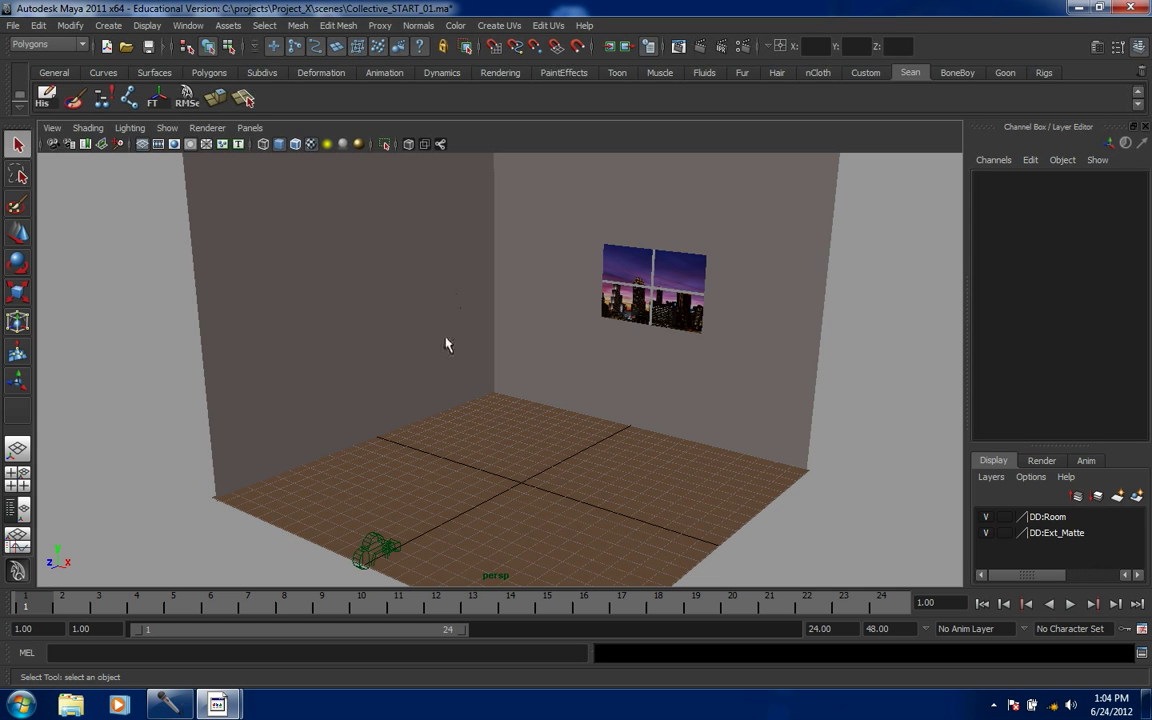
key("space")
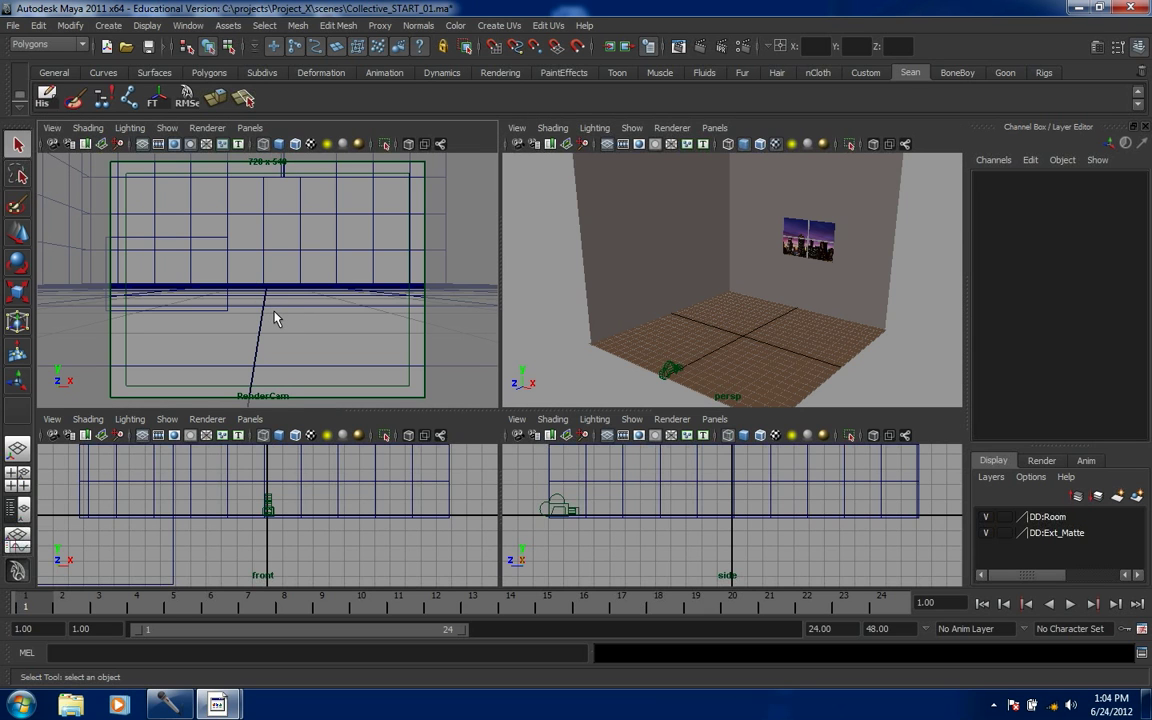
key("5")
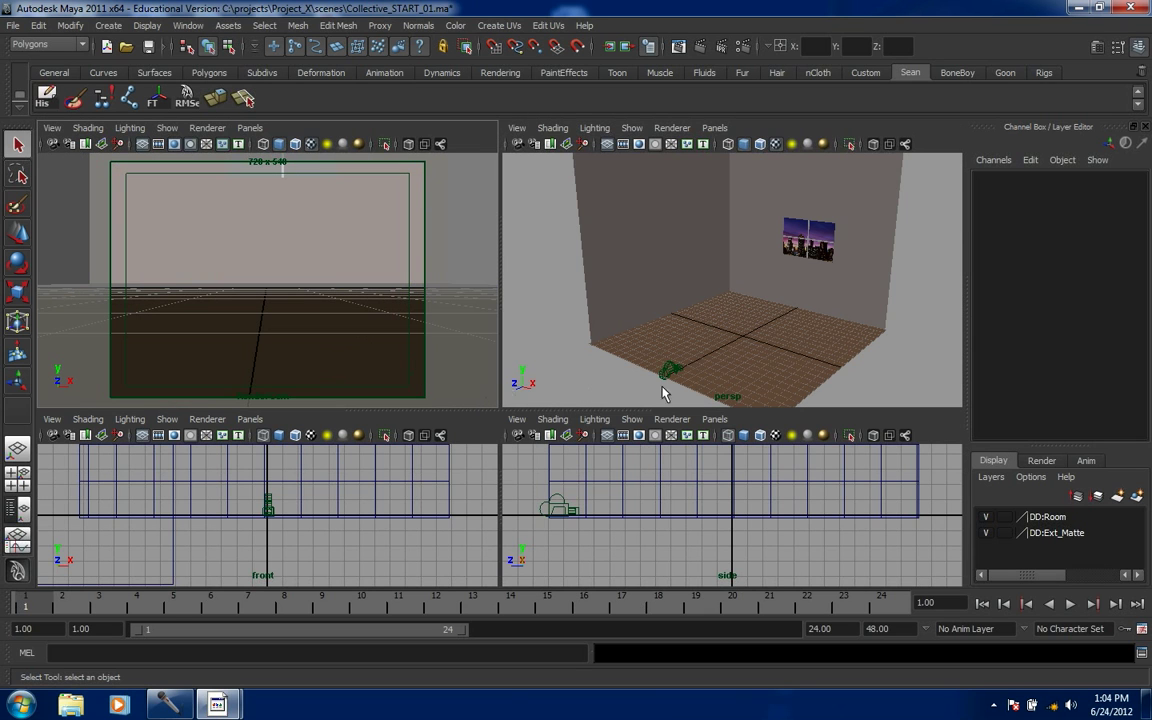
- Select RenderCam, raise it, shift it right and begin turning it on Y
left_click(668, 369)
key("w")
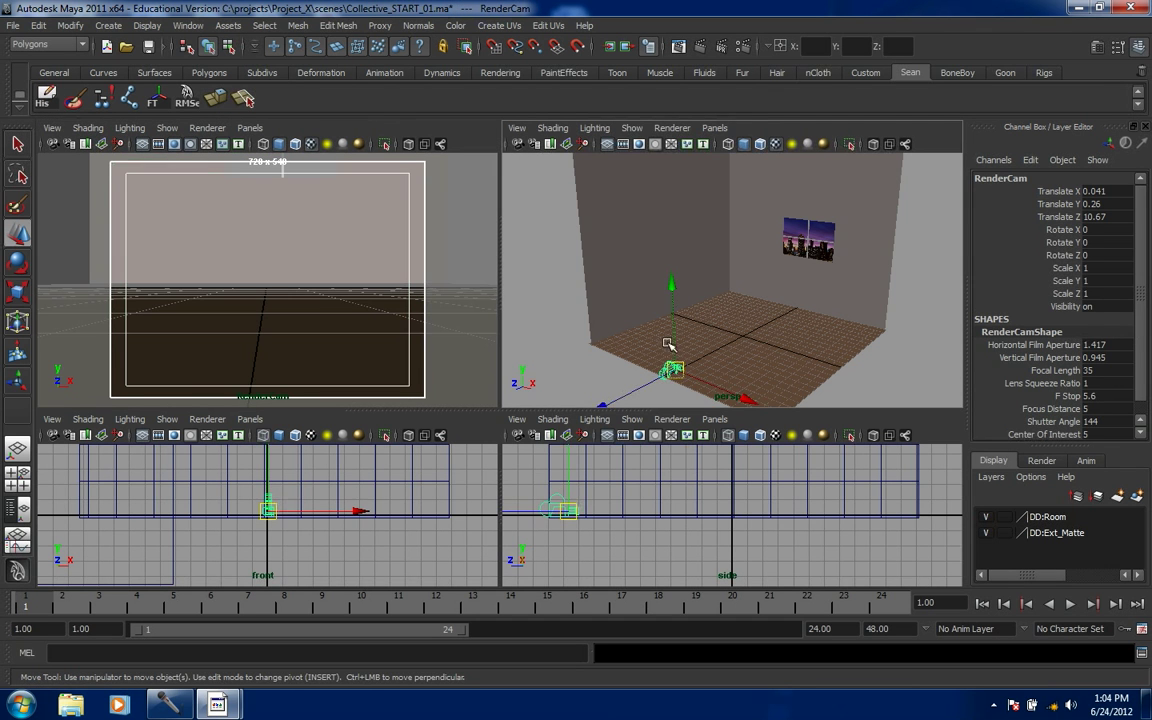
left_click_drag(668, 344, 668, 296)
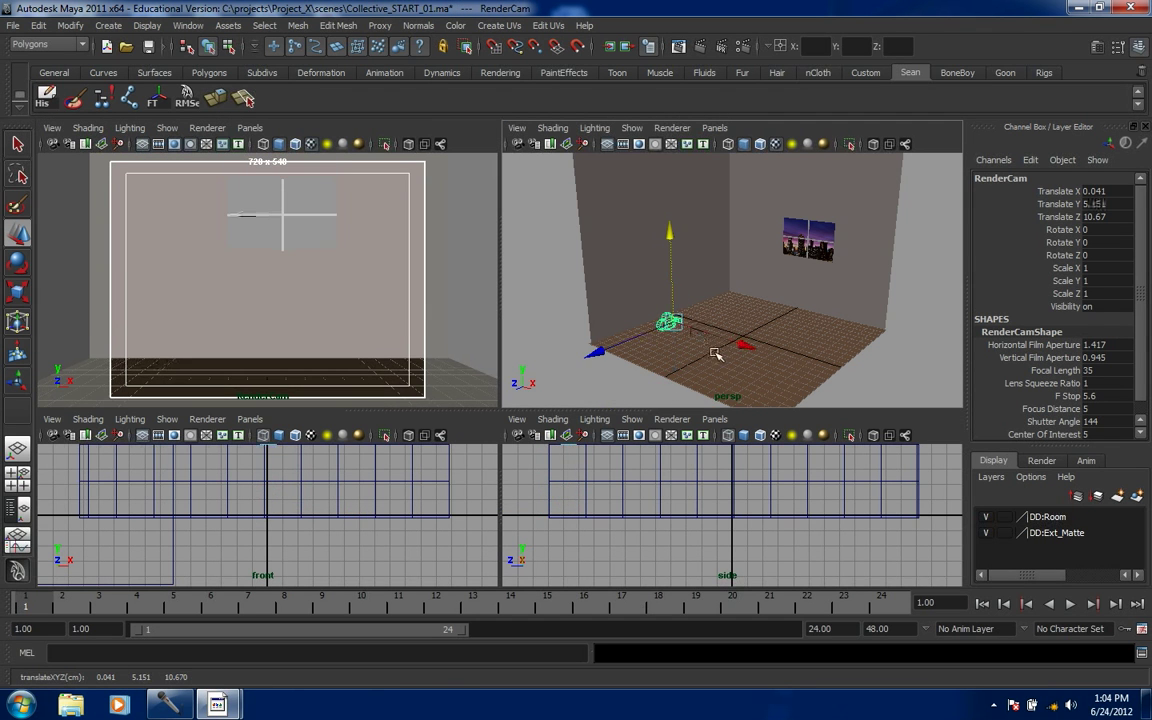
left_click_drag(743, 346, 797, 376)
key("e")
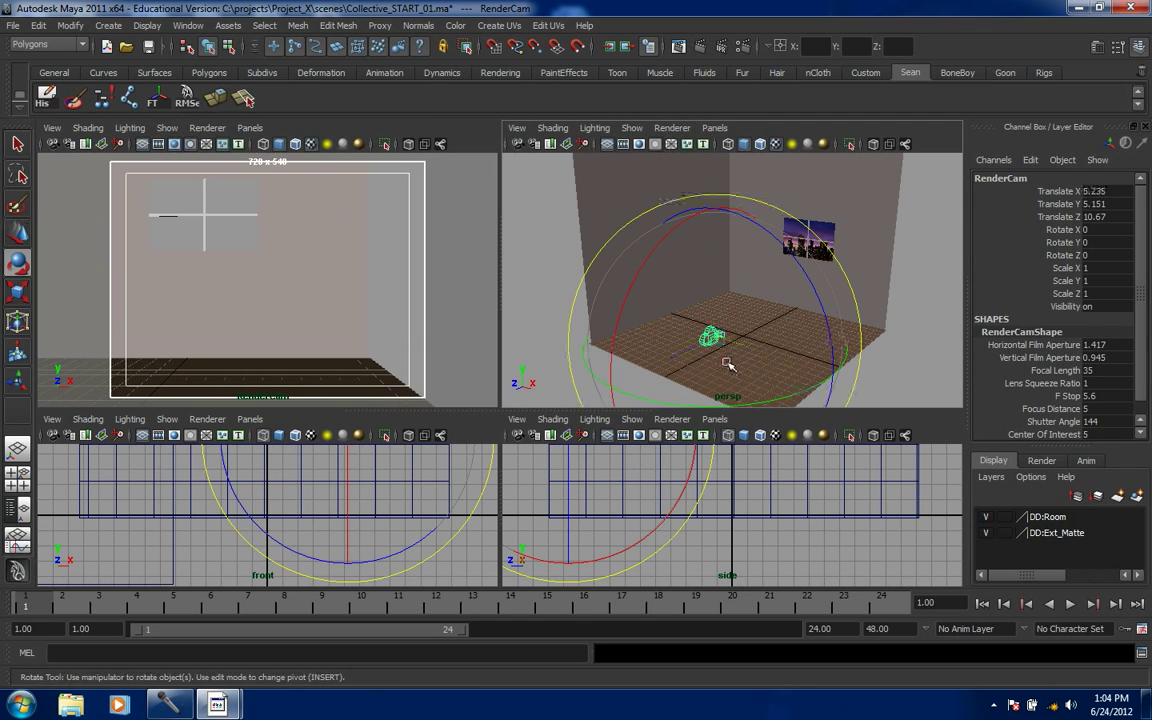
mouse_move(828, 399)
left_mouse_down()
mouse_move(841, 394)
mouse_move(814, 404)
left_mouse_up()
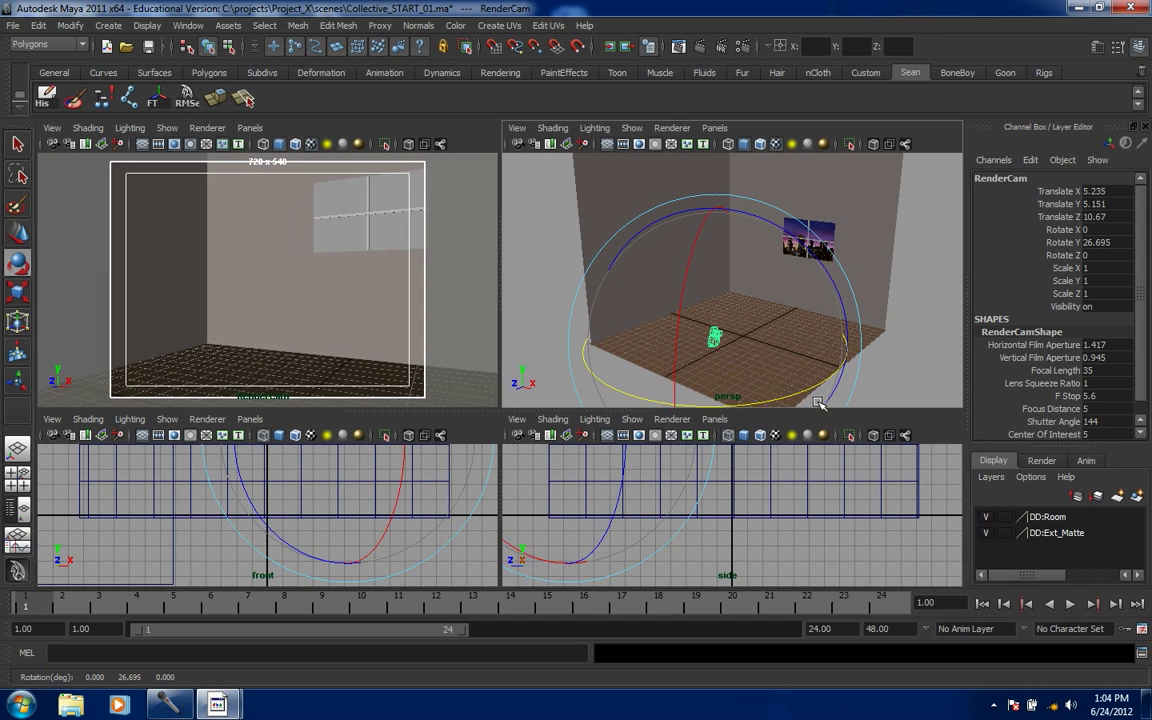
- Pull RenderCam back, raise it further and turn it to about 37° Y toward the room corner
key("w")
left_click_drag(689, 381, 671, 412)
left_click_drag(698, 321, 698, 304)
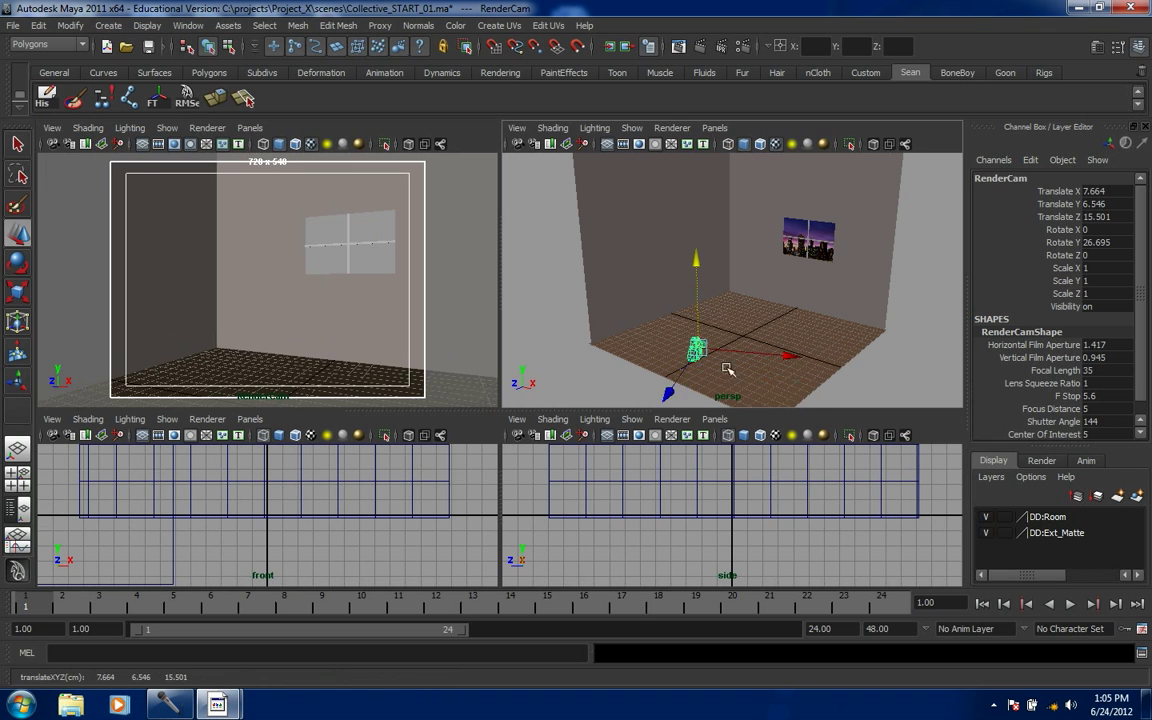
key("e")
left_click_drag(797, 401, 815, 395)
key("w")
left_click_drag(694, 383, 870, 385)
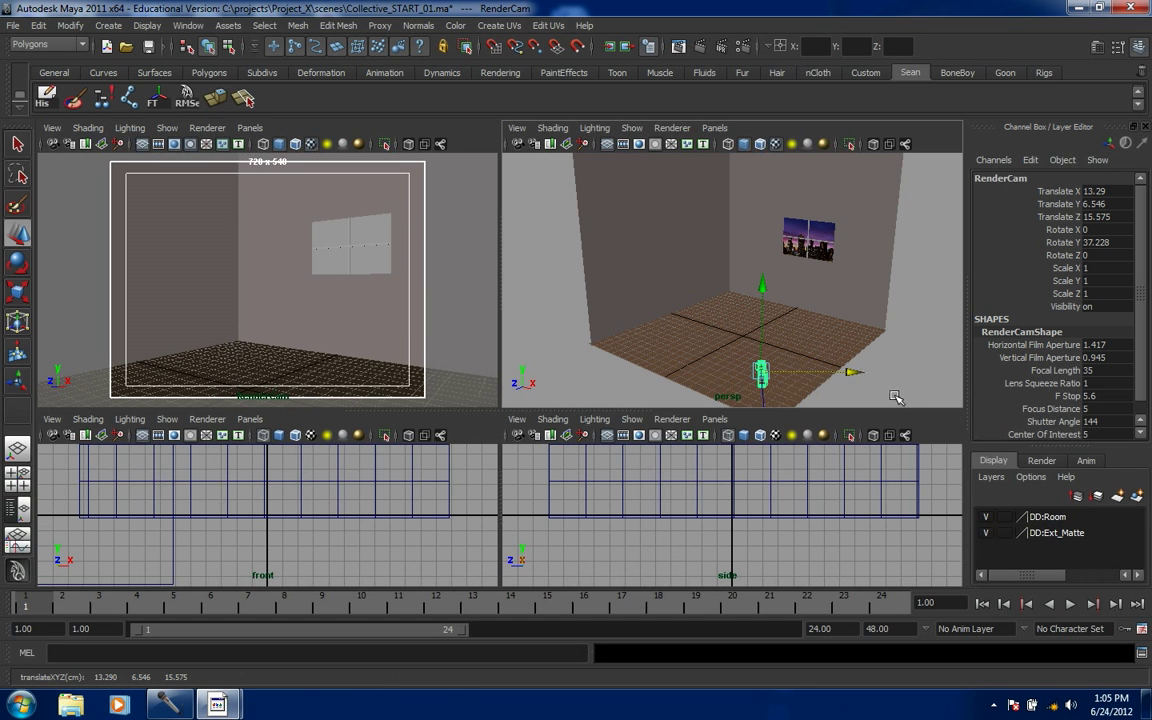
mouse_move(895, 394)
middle_mouse_down("alt")
mouse_move(897, 373)
mouse_move(887, 375)
middle_mouse_up("alt")
right_click_drag(887, 375, 851, 391, "alt")
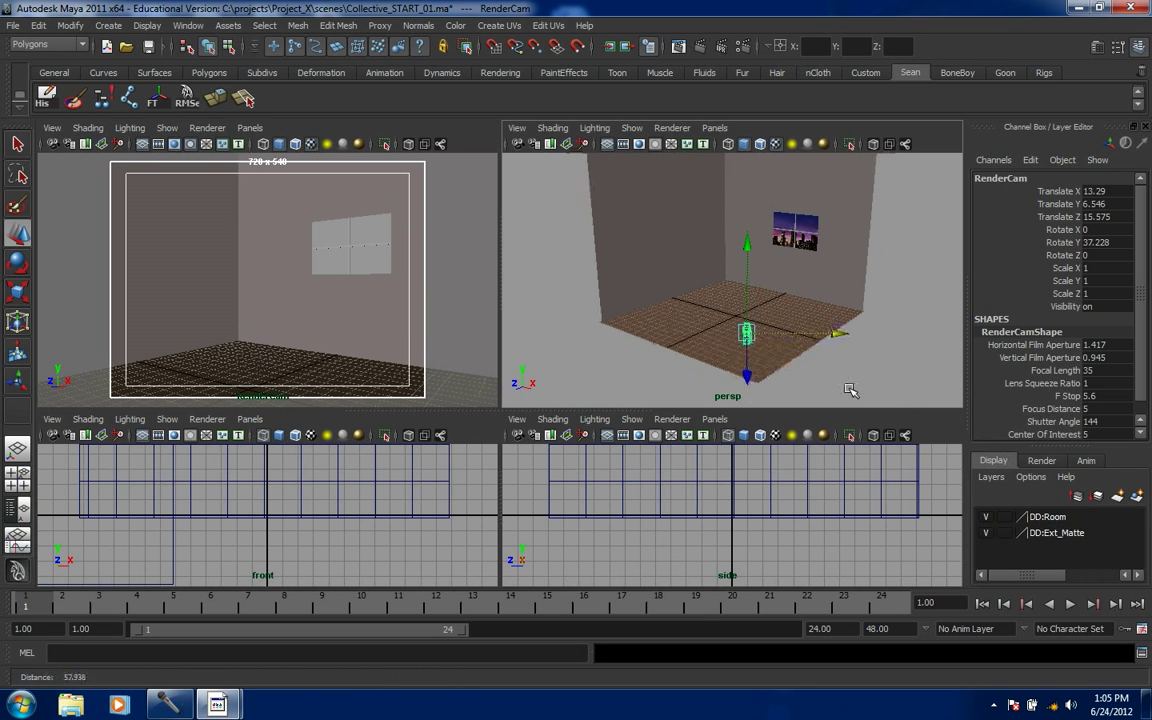
- Import rmcadMan_v02.ma from the scenes/Characters folder, continuing past the Student Version notice
left_click(9, 29)
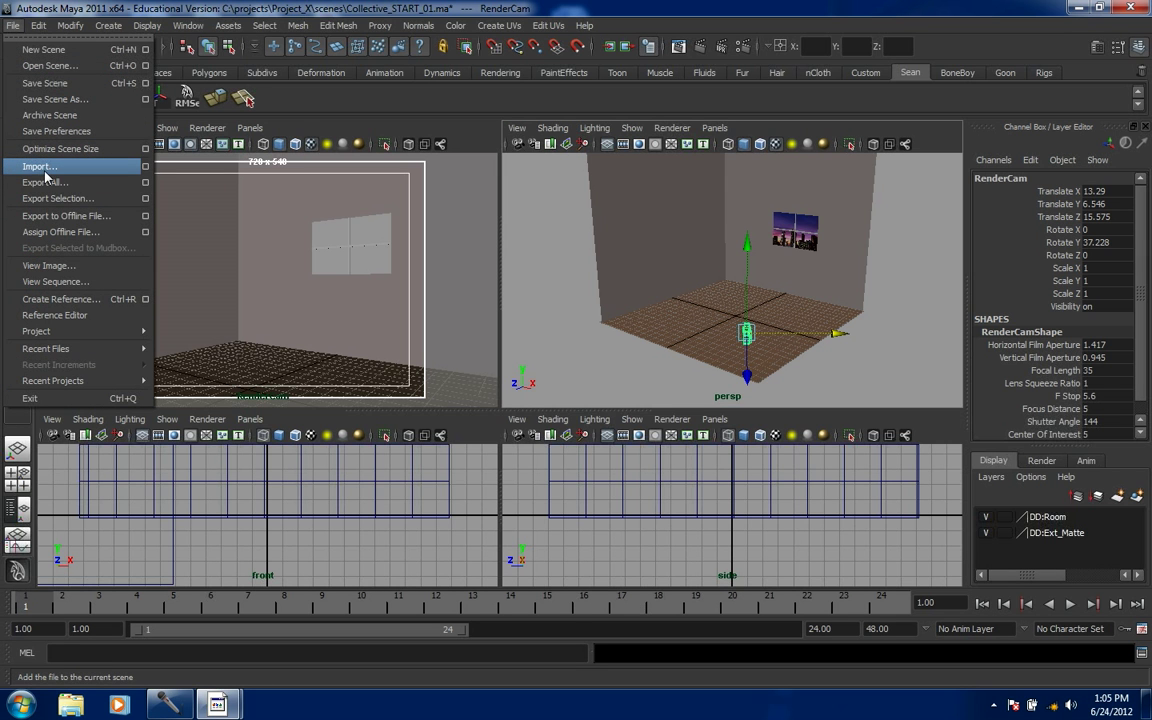
left_click(108, 168)
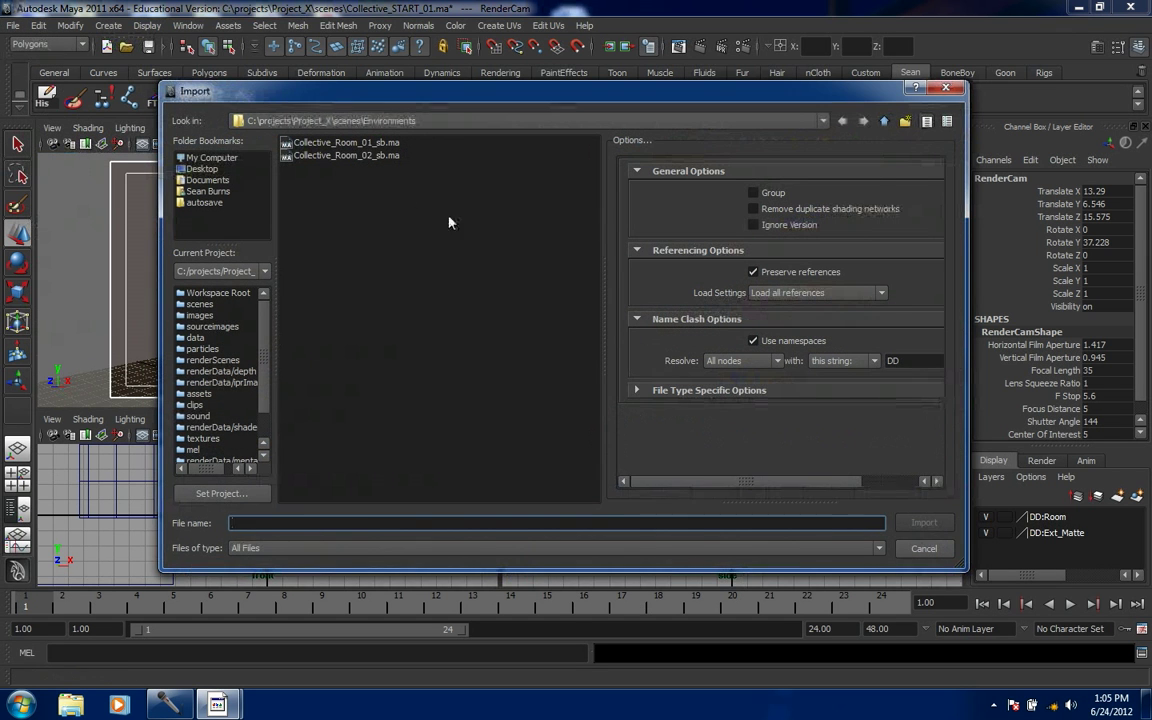
left_click(884, 120)
double_click(316, 143)
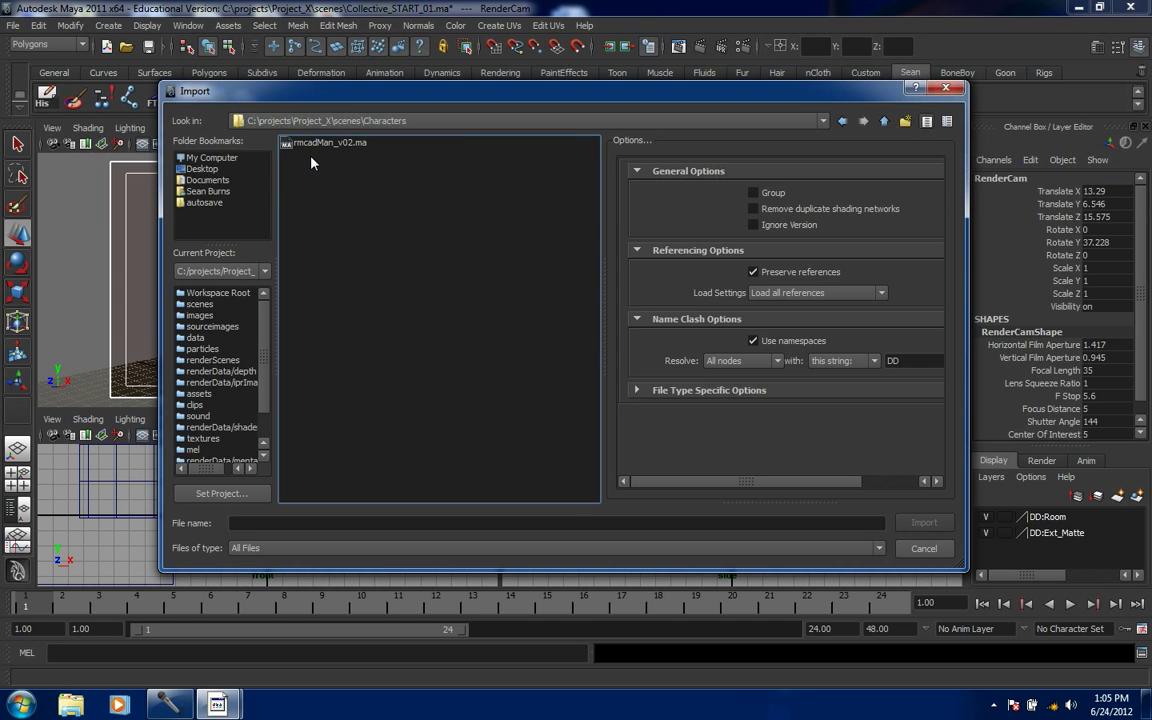
left_click(320, 143)
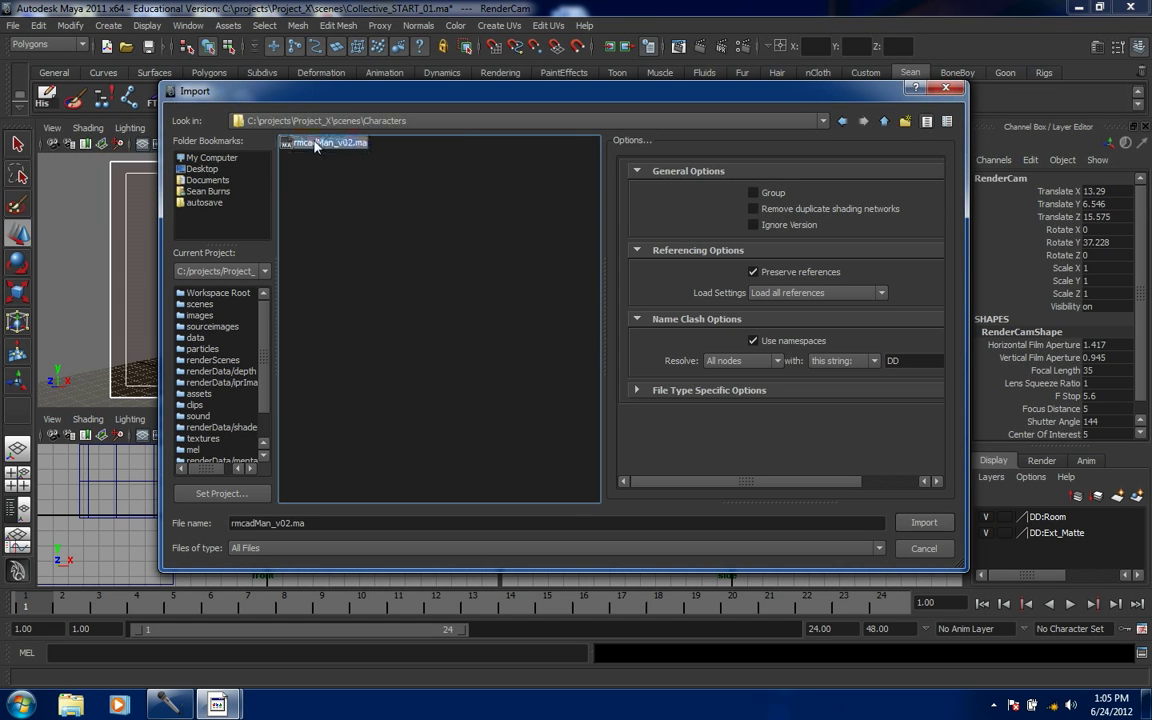
left_click(922, 522)
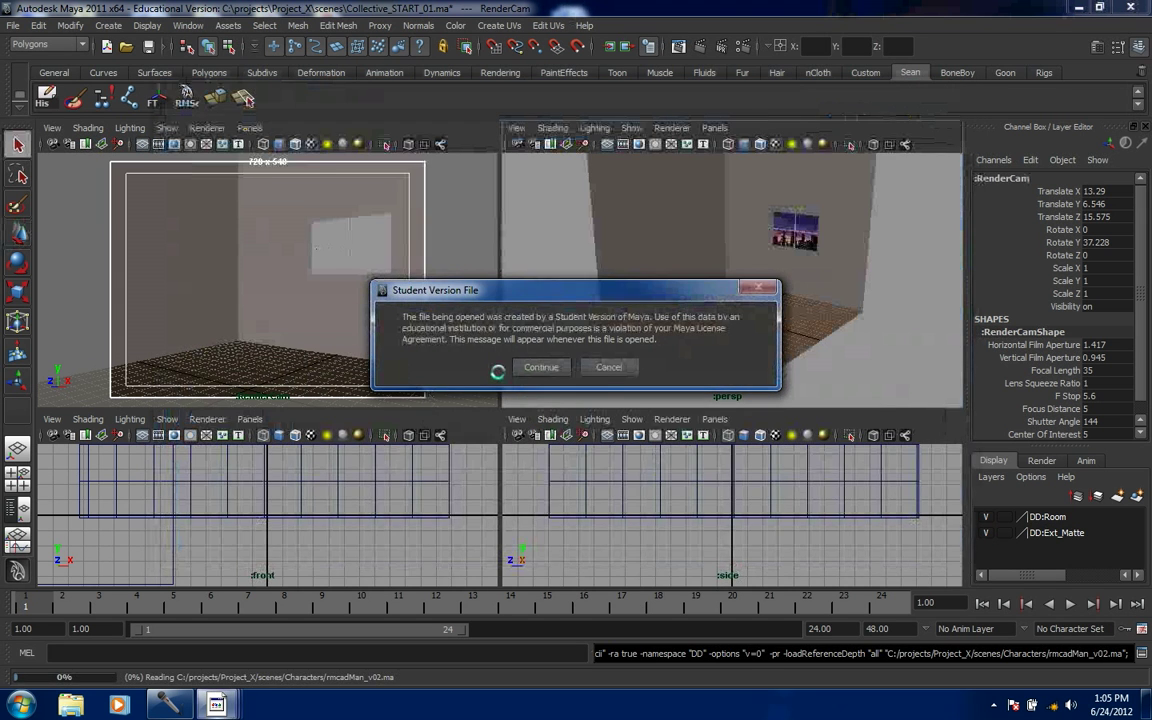
left_click(488, 331)
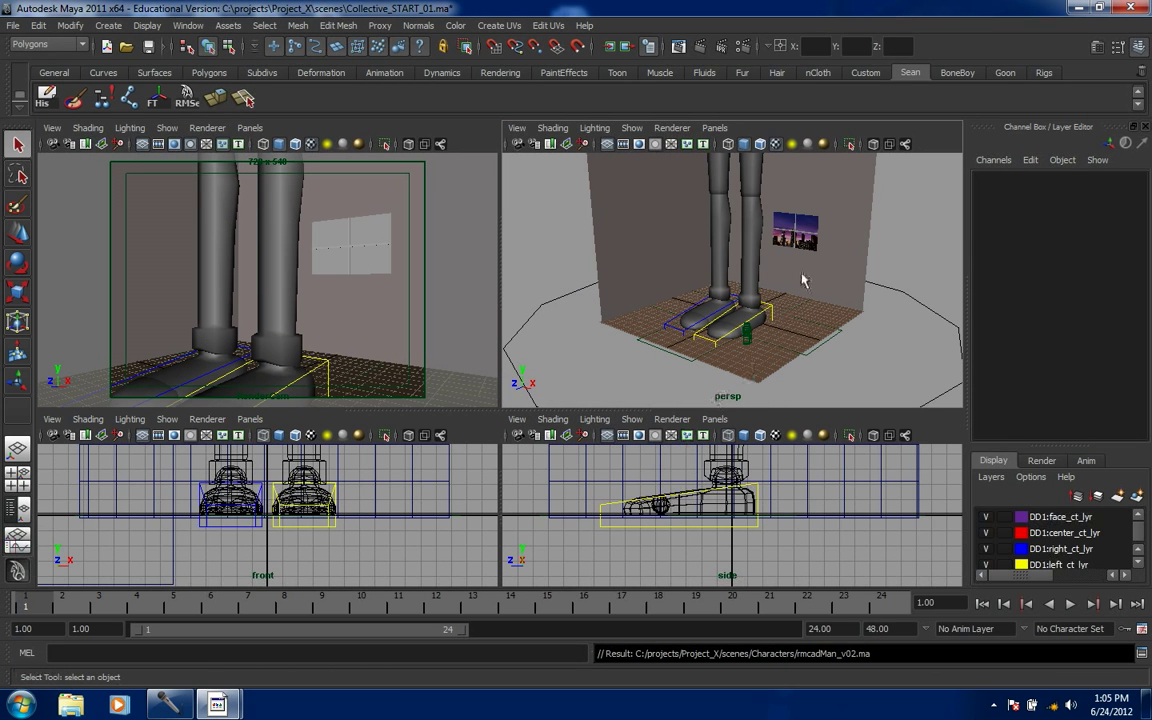
- Scale the c_global_ct control down to 0.143, turn it about 26° and move it back toward the wall
left_click(922, 312)
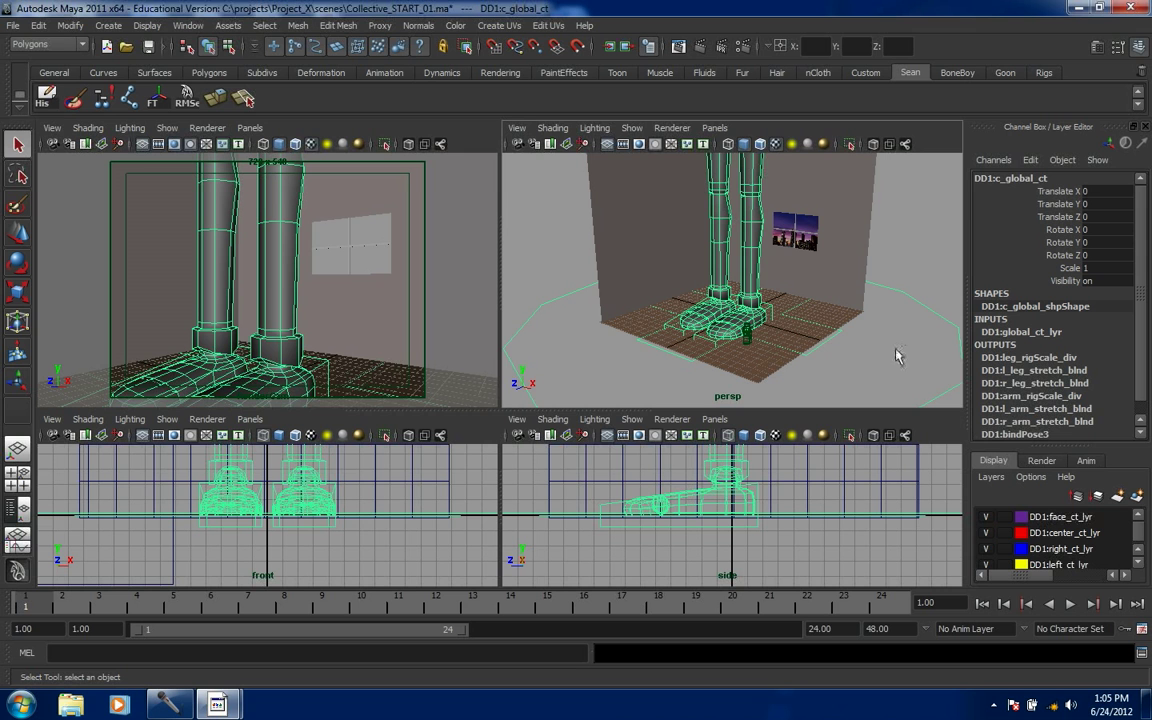
key("r")
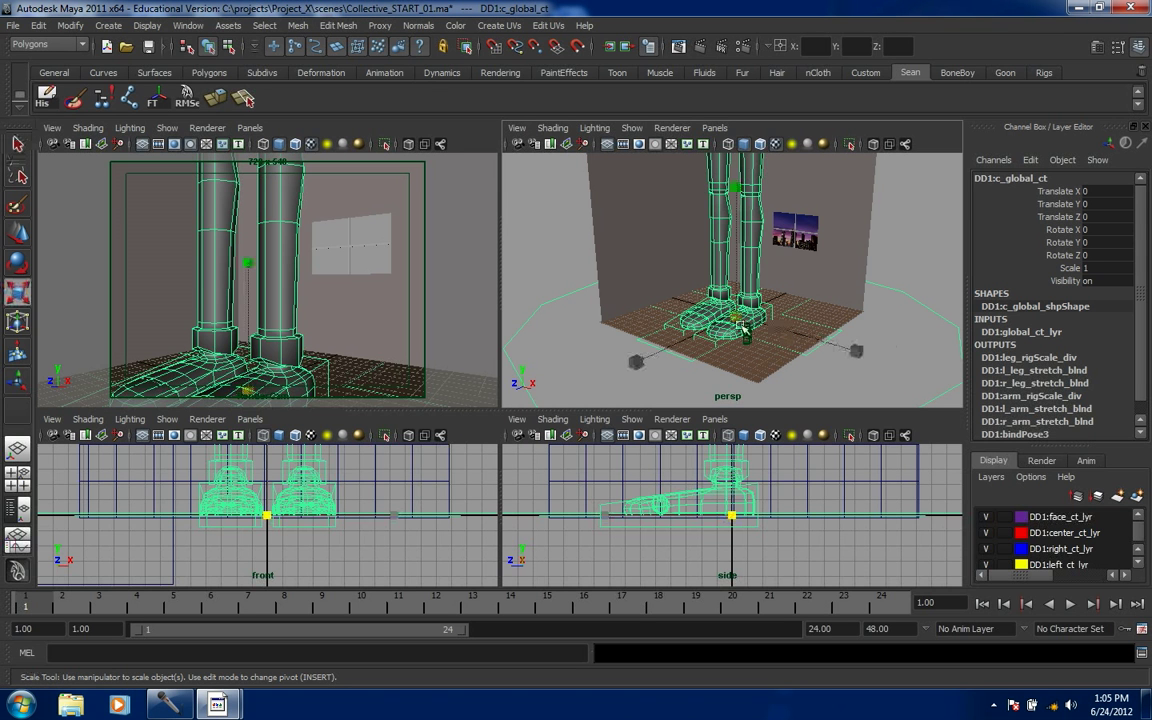
left_click_drag(742, 318, 275, 427)
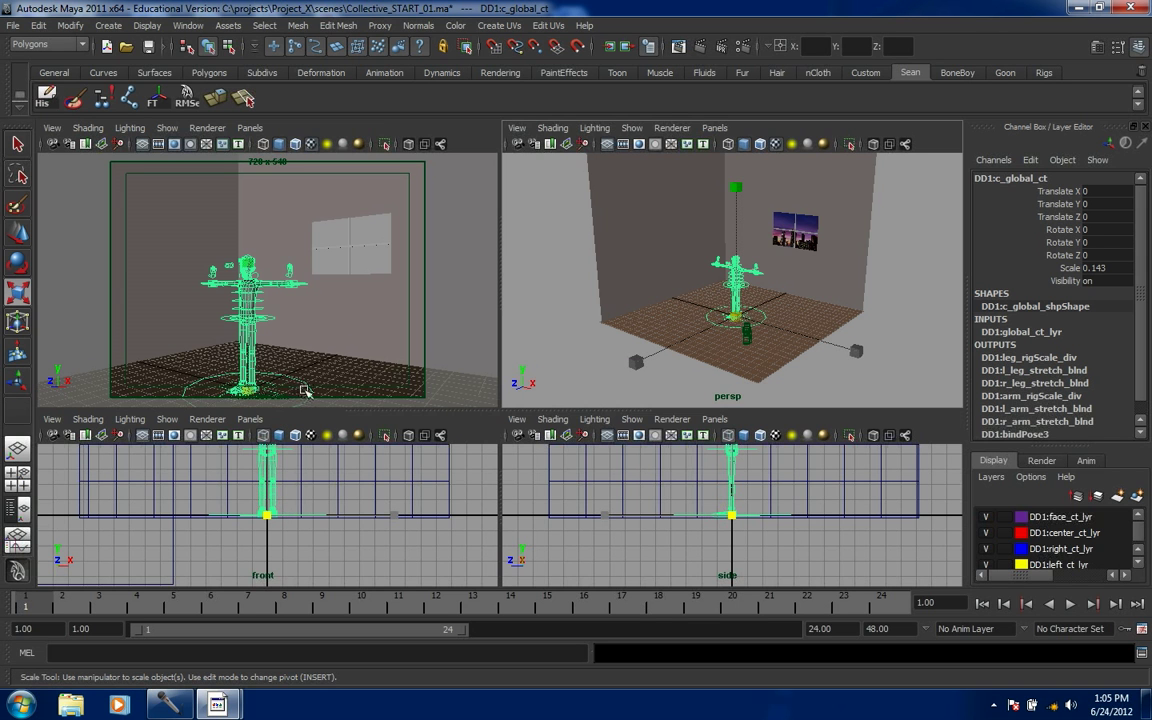
key("w")
key("e")
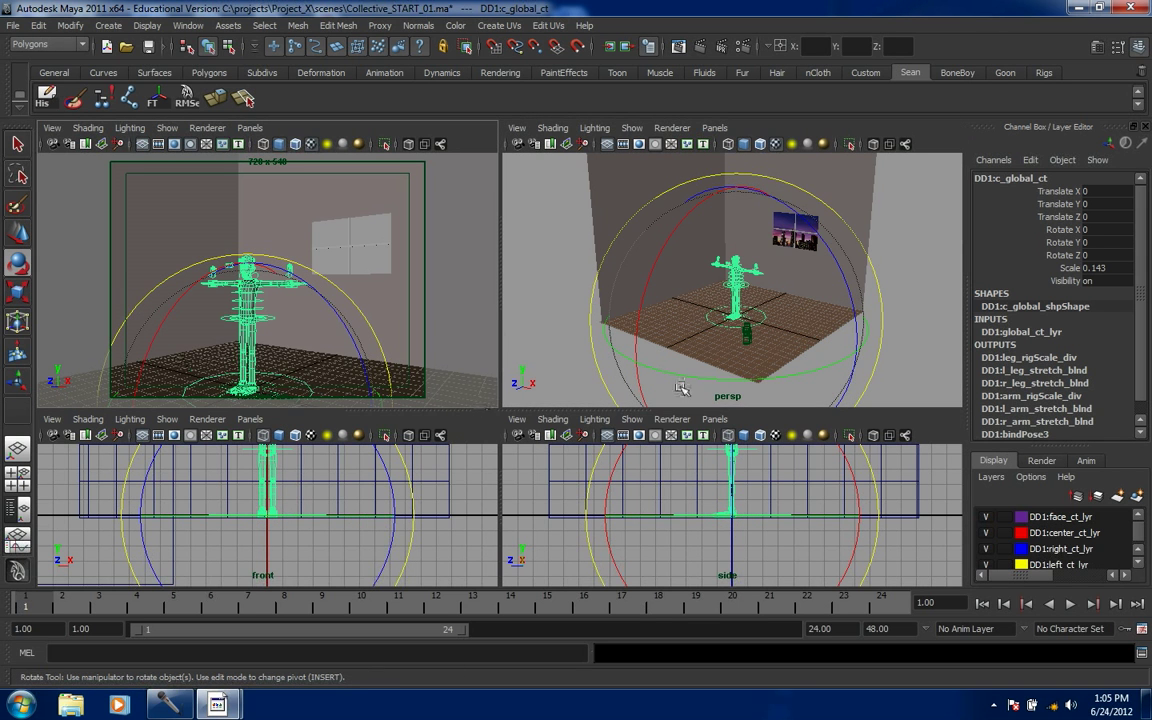
left_click_drag(793, 376, 740, 322)
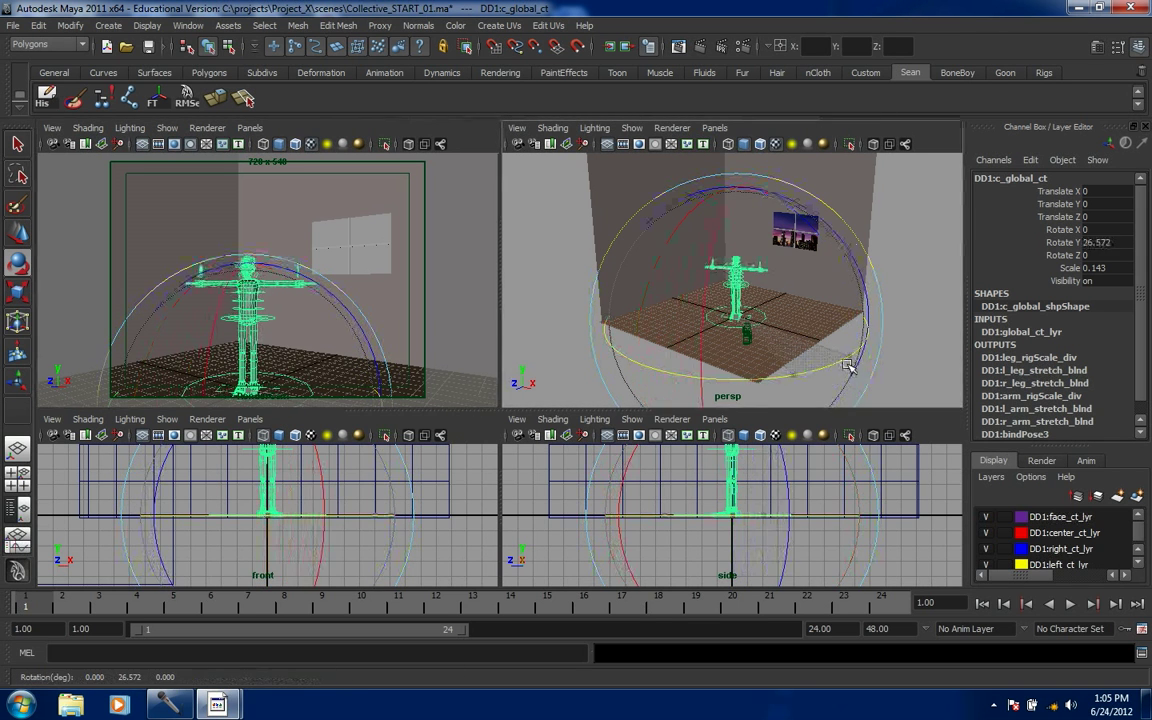
key("w")
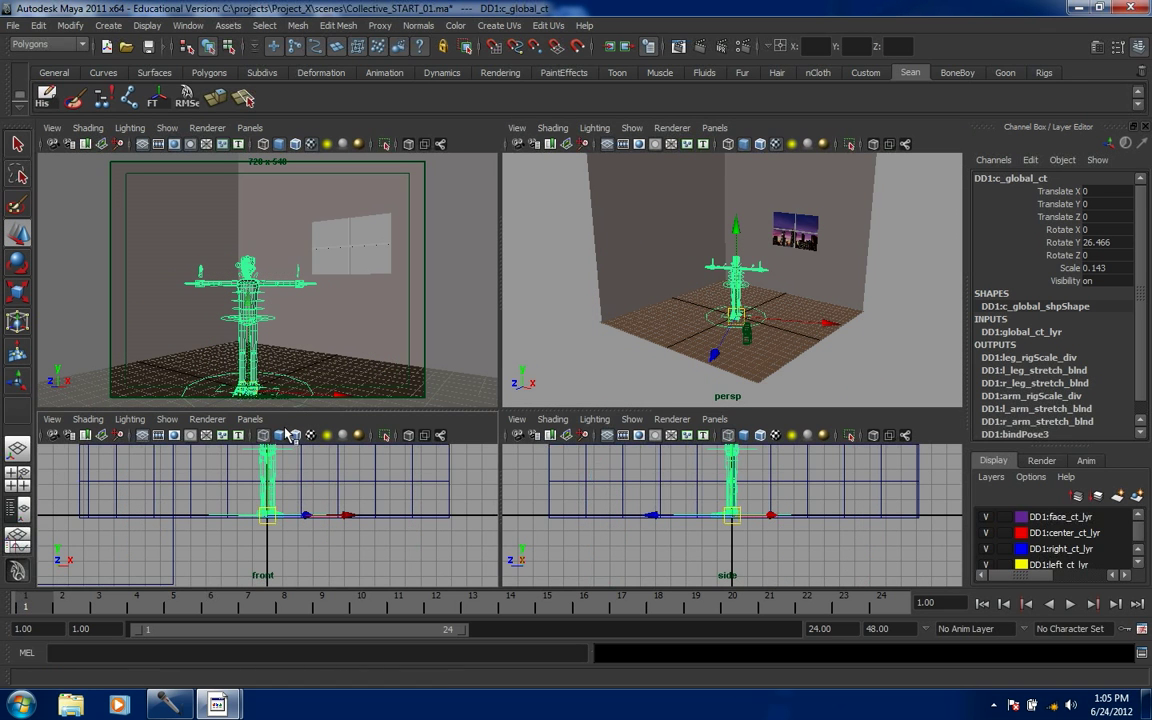
left_click_drag(716, 356, 727, 336)
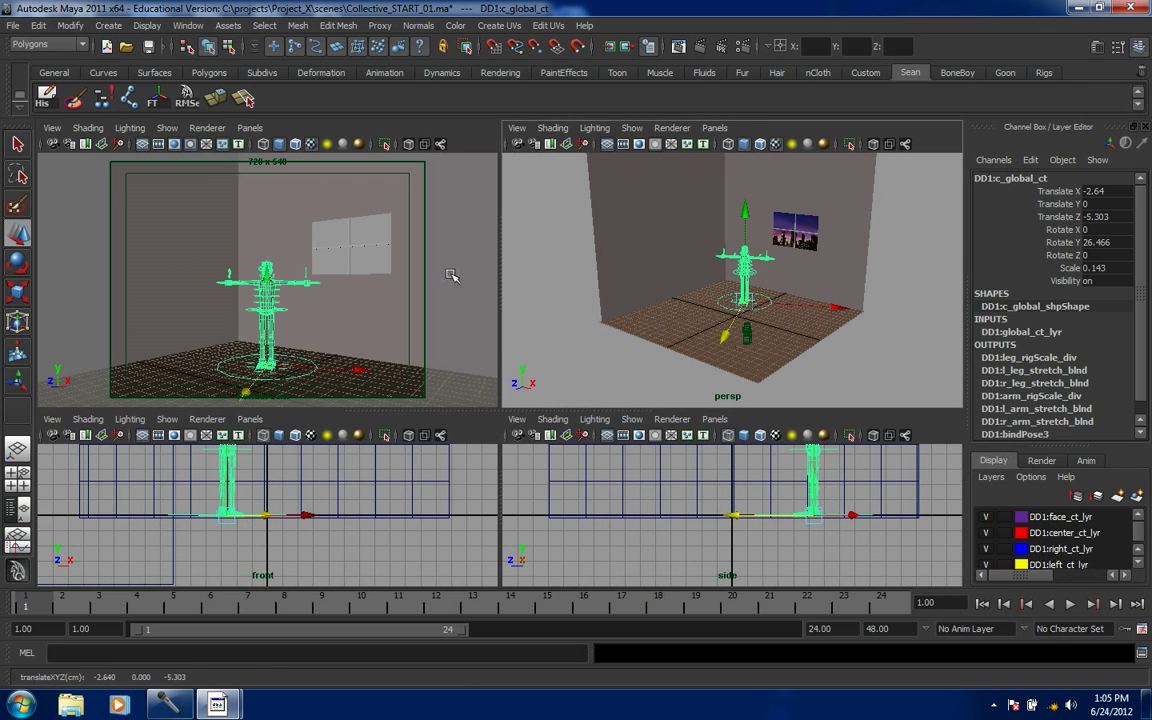
- Preview the camera view with all lights, return to default lighting, then select the room mesh
key("7")
key("5")
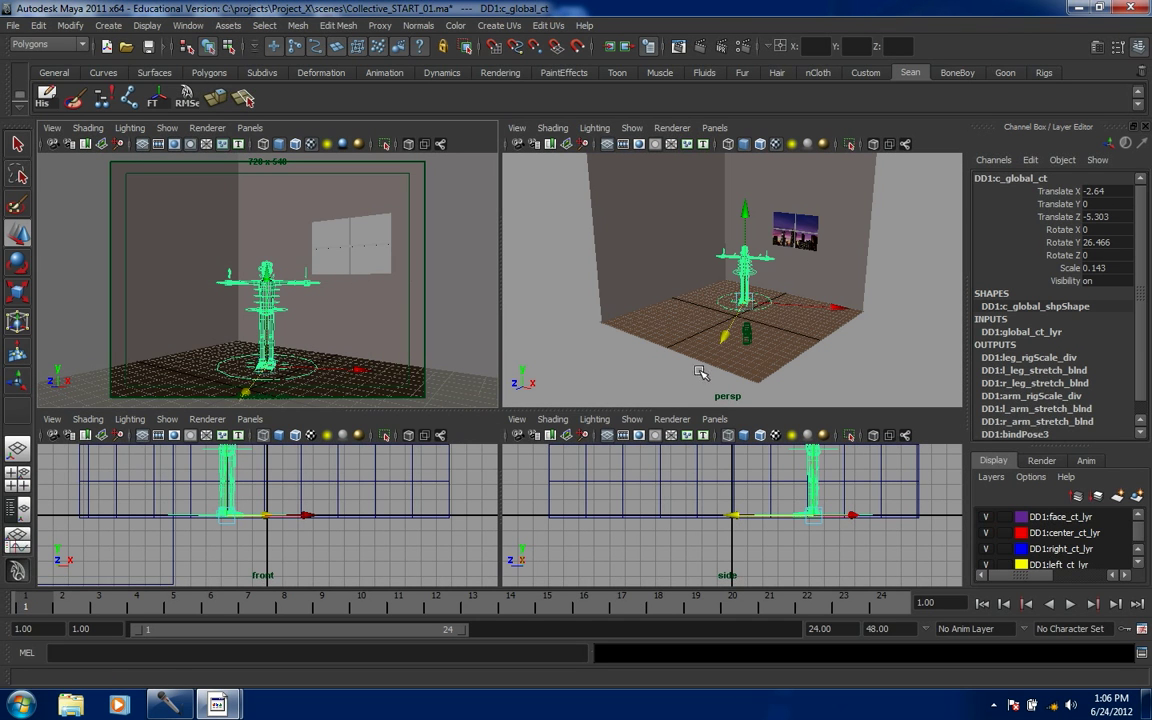
left_click(507, 350)
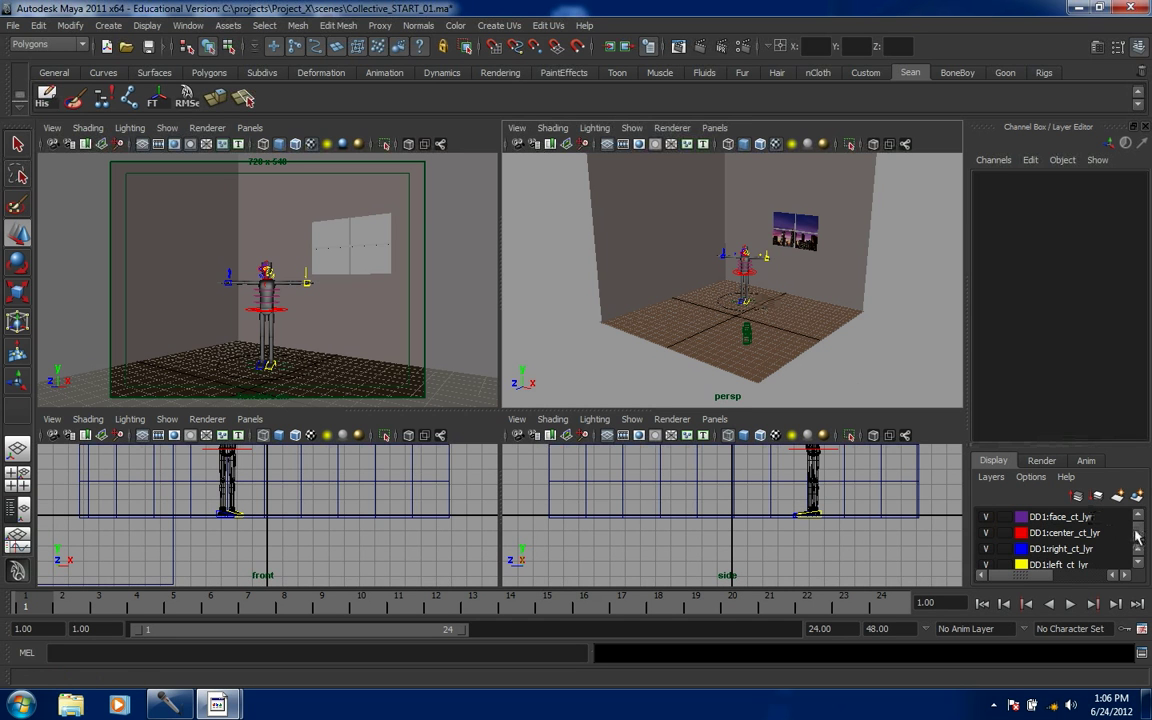
left_click(638, 255)
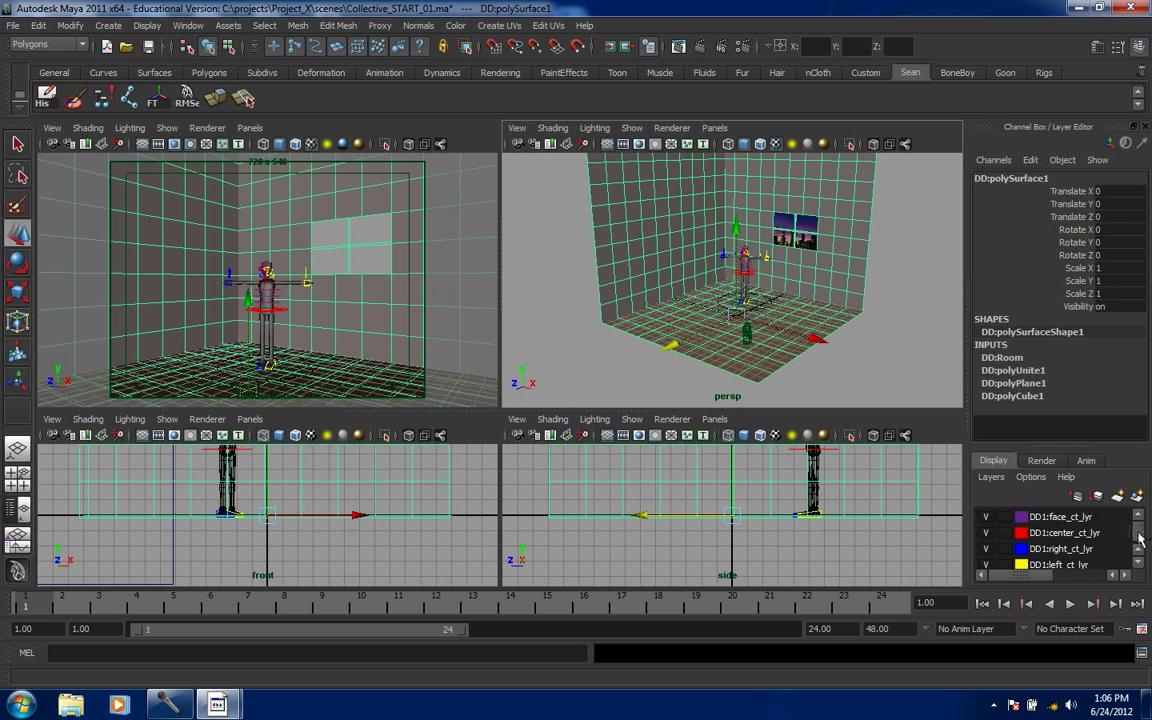
left_click_drag(1139, 541, 1139, 547)
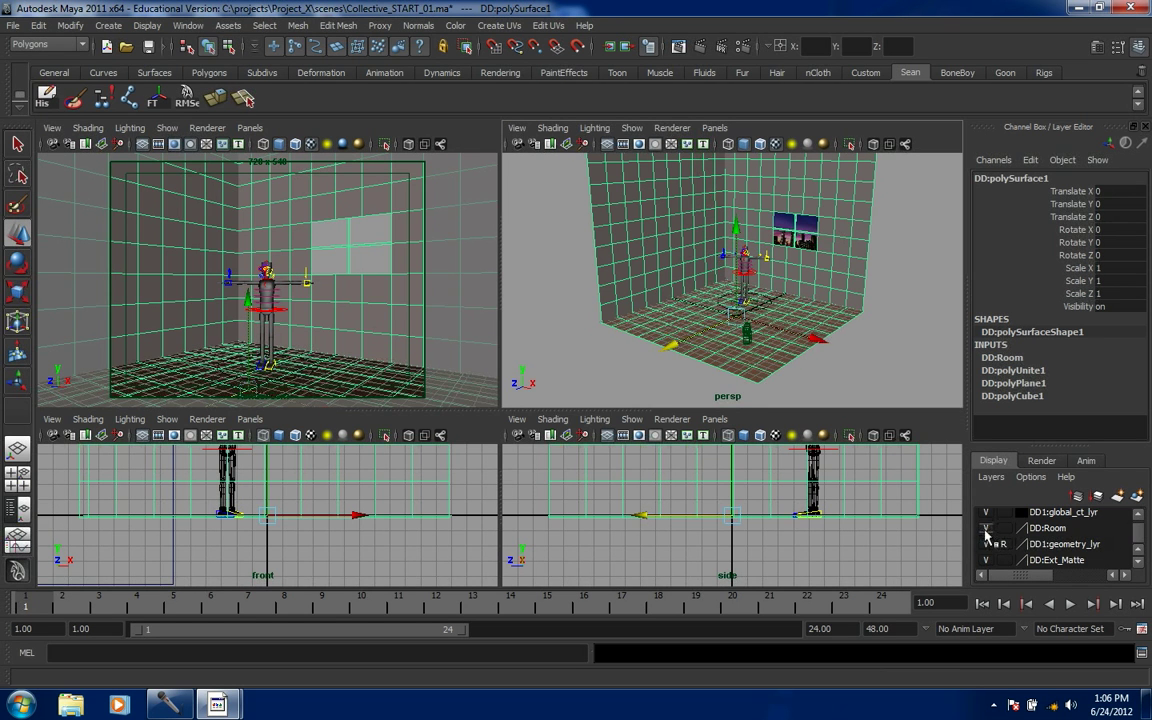
- Toggle the DD:Room layer's visibility and display type, ending on shaded reference
left_click(985, 529)
left_click(985, 529)
left_click(1004, 529)
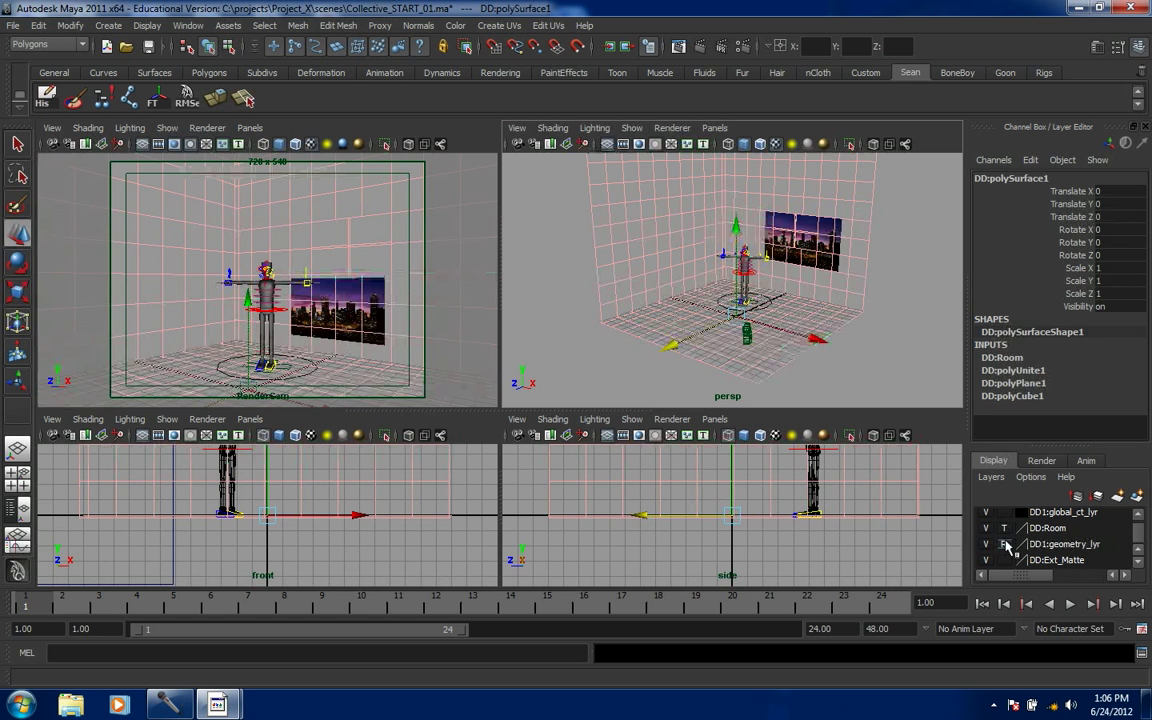
left_click(1004, 529)
left_click(607, 346)
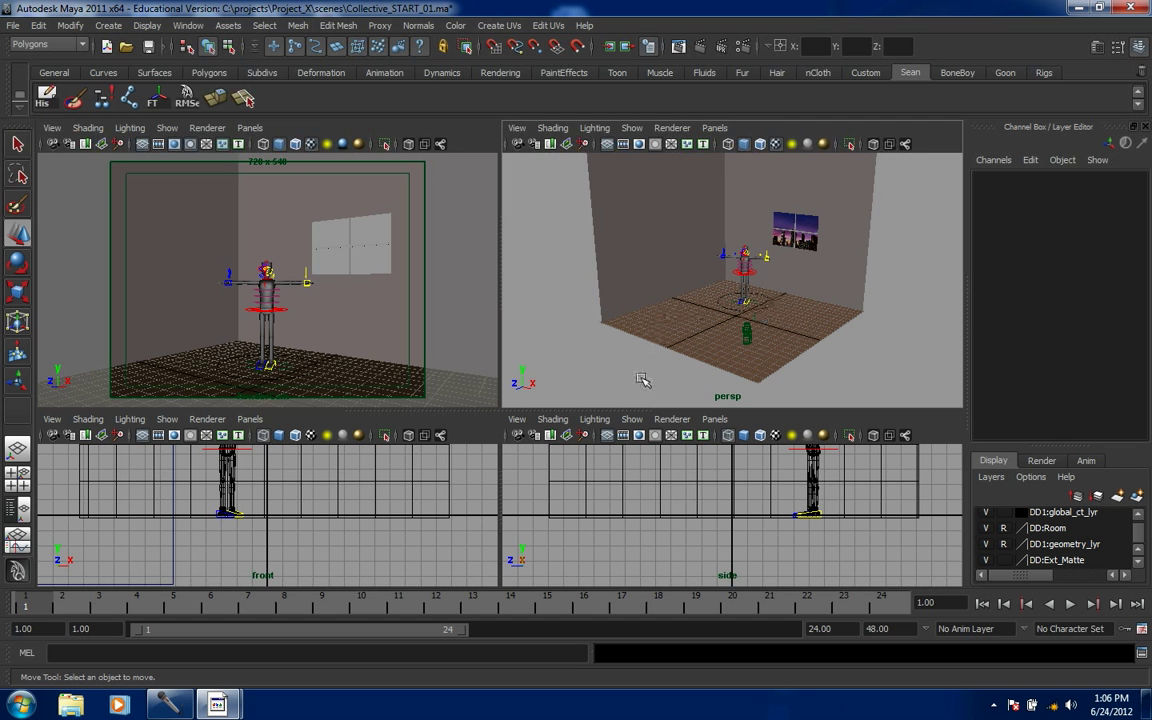
- Test picking the room with the layer unlocked, then lock DD:Room back to Reference
left_click(1004, 528)
left_click(800, 330)
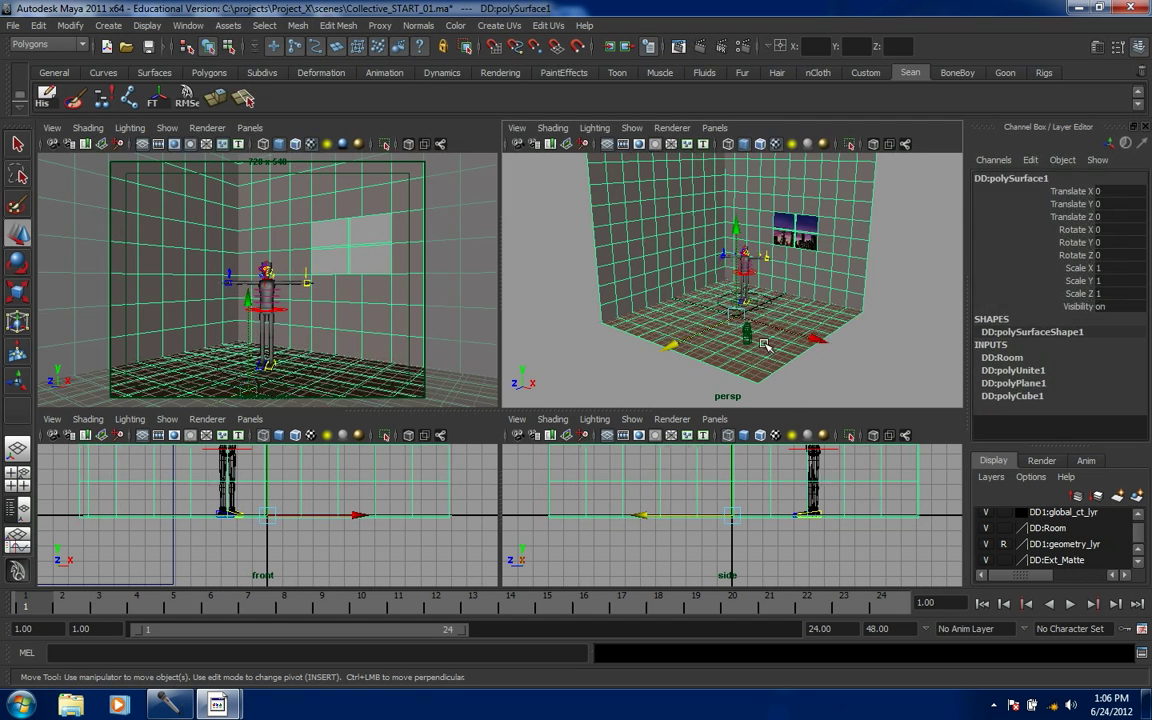
left_click(638, 364)
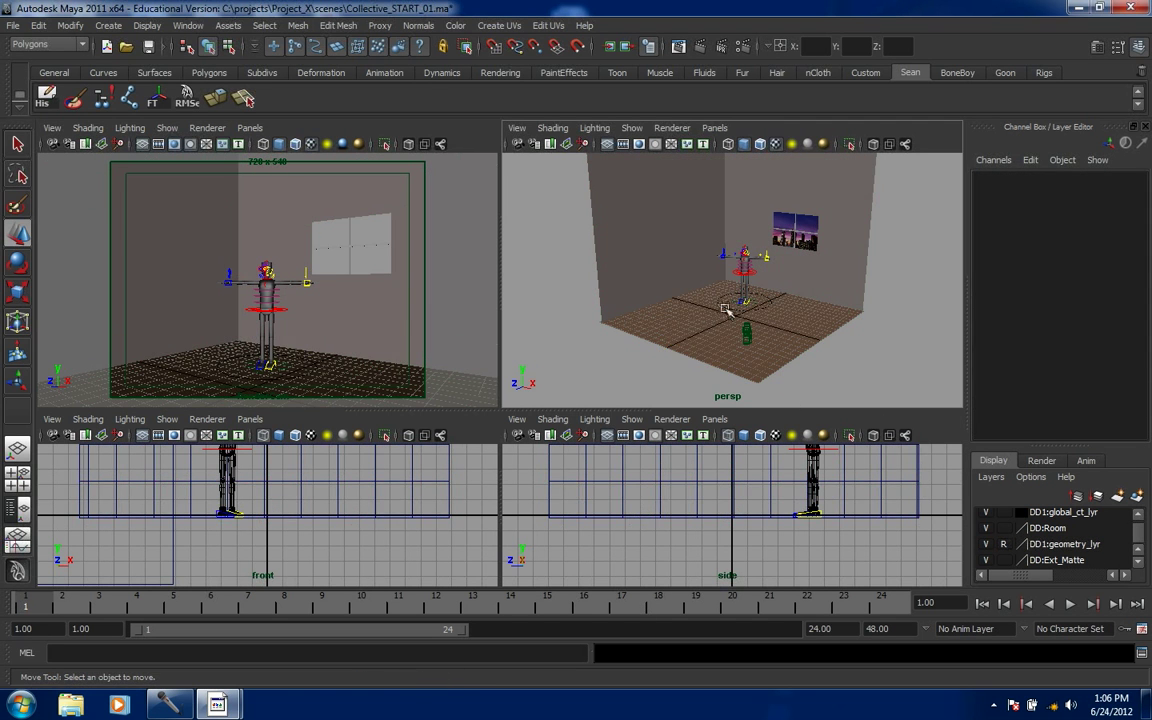
left_click(651, 280)
left_click(648, 367)
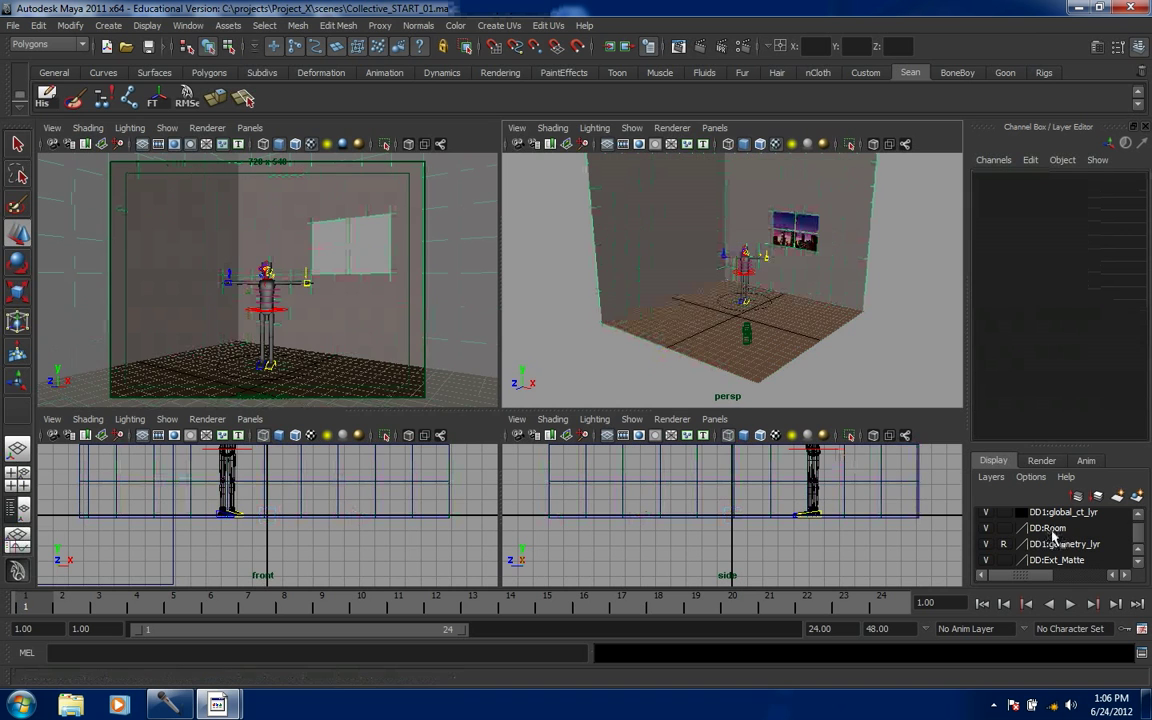
left_click(1004, 529)
left_click(1004, 529)
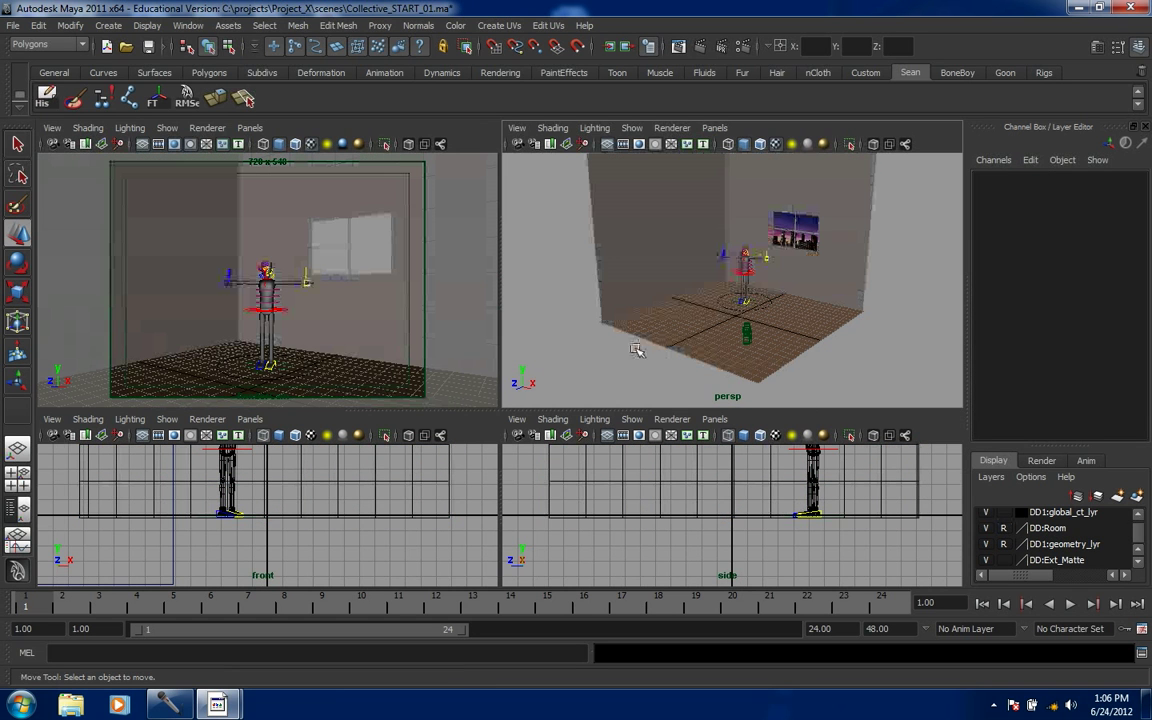
left_click(727, 305)
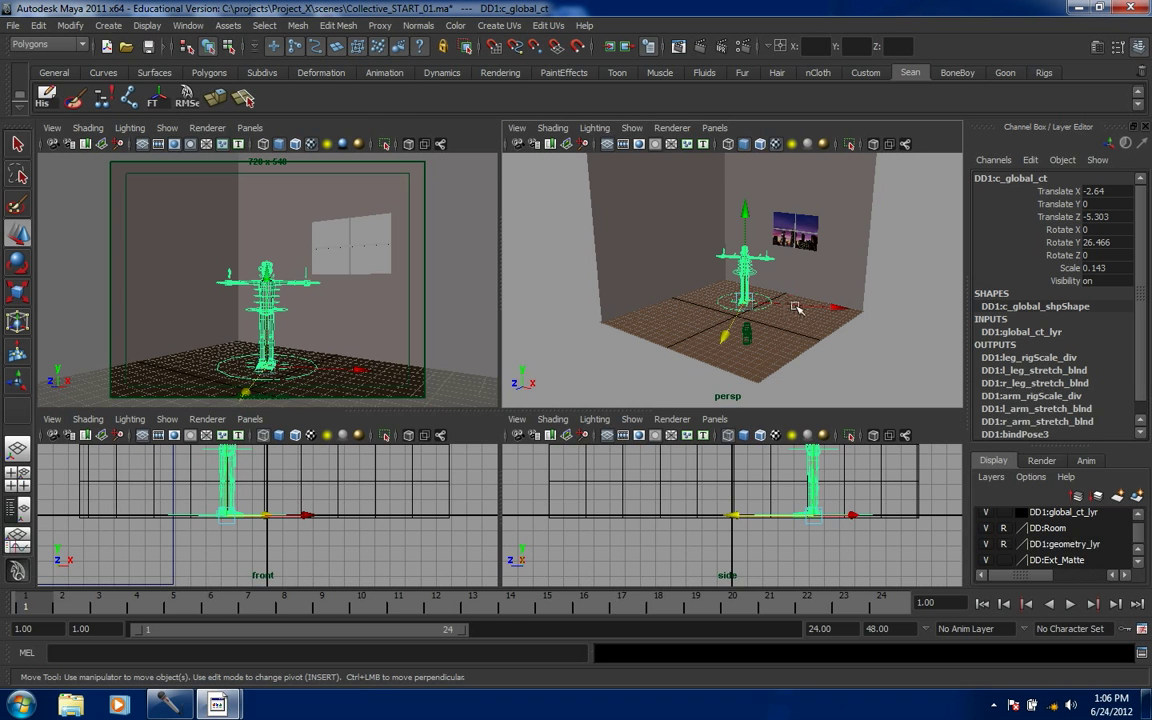
- Scale the character rig uniformly from 0.143 up to 0.201 and deselect it
key("r")
left_click_drag(760, 304, 782, 357)
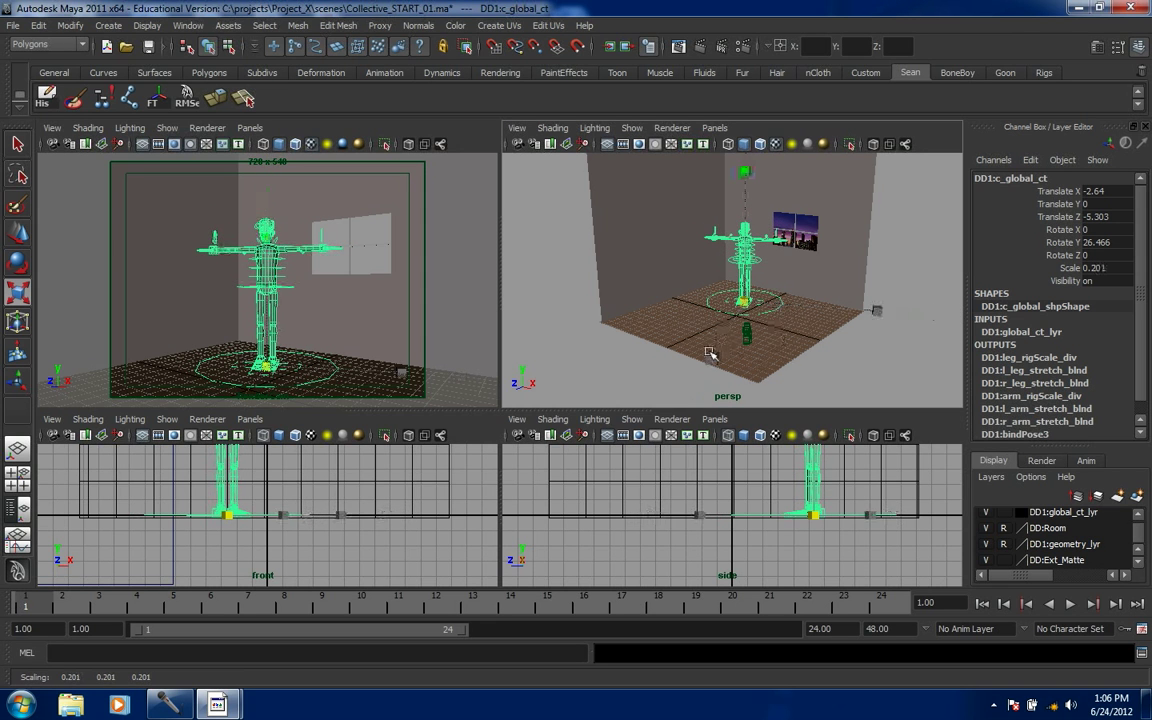
key("w")
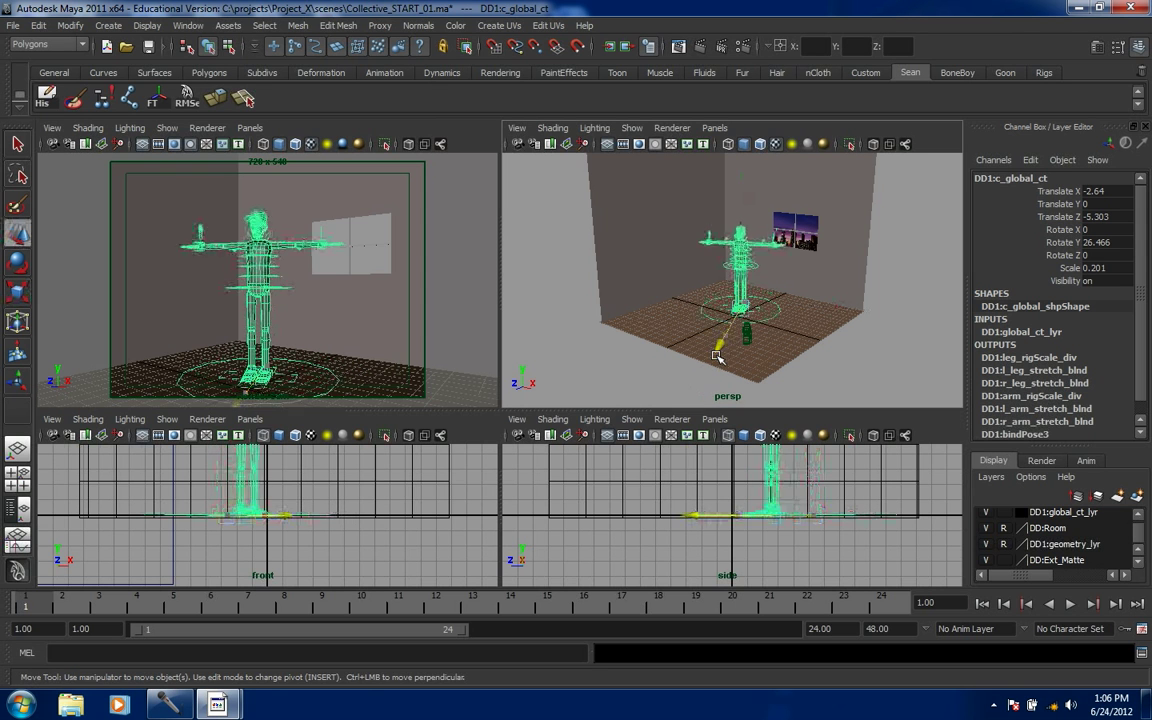
left_click(512, 328)
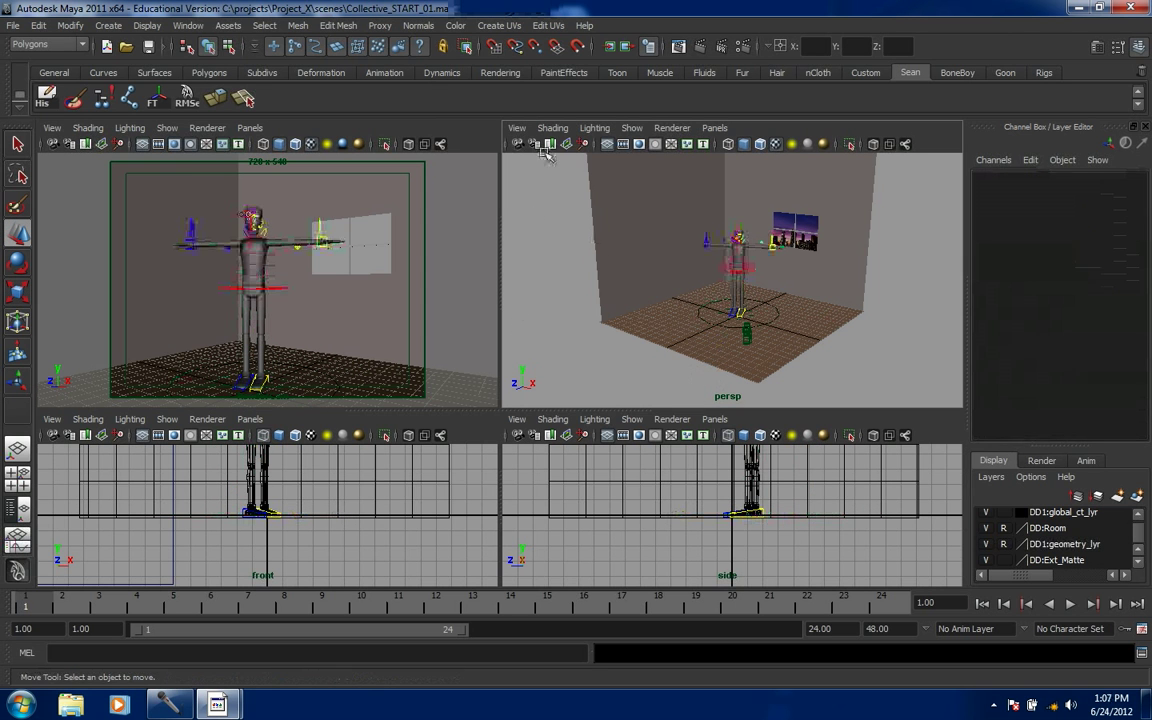
- Import Collective_Chair_01_sb.ma from the scenes/Props folder
left_click(12, 25)
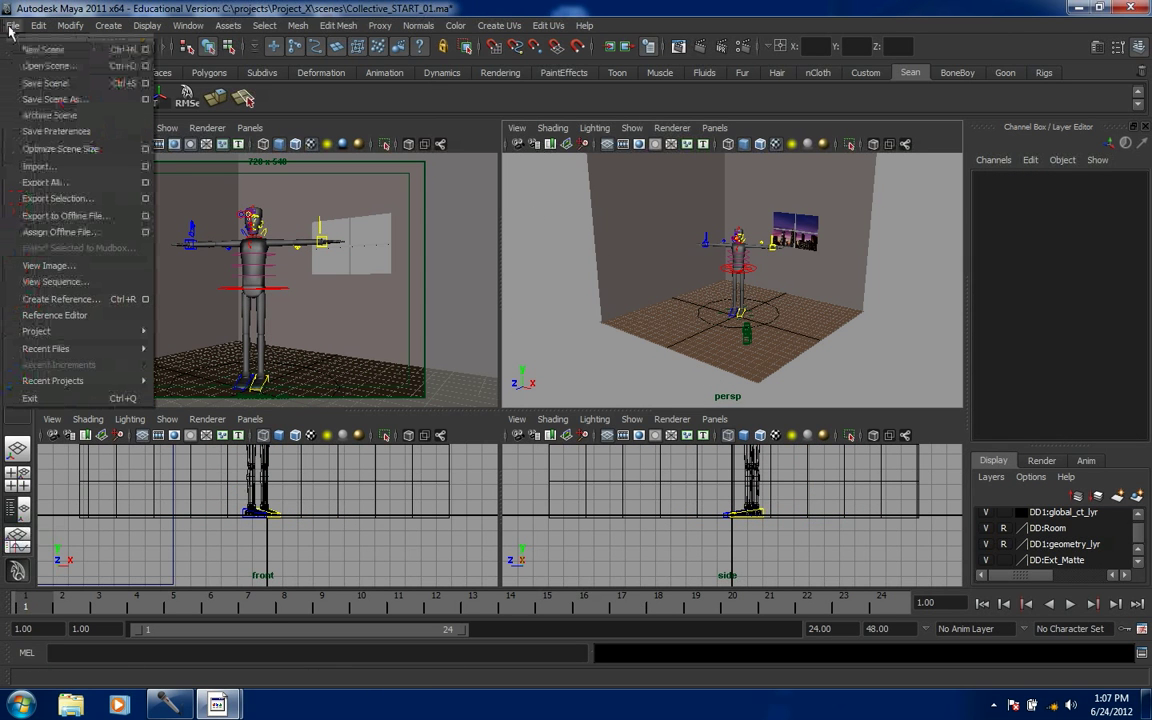
left_click(44, 167)
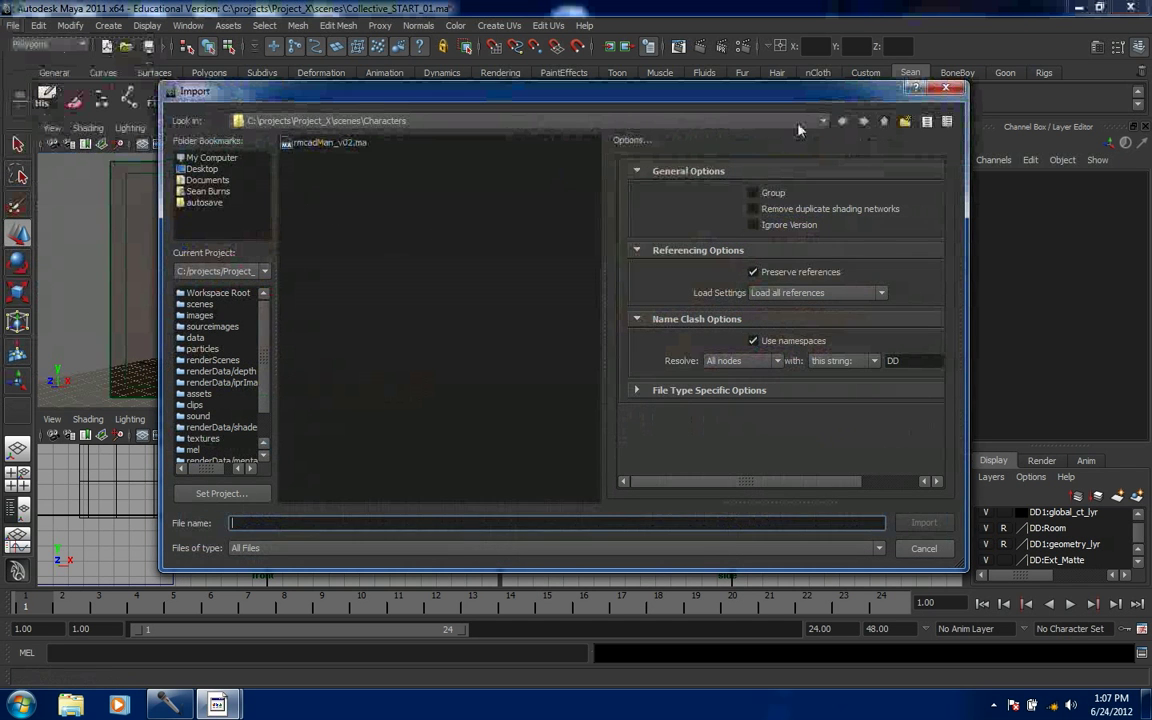
left_click(885, 121)
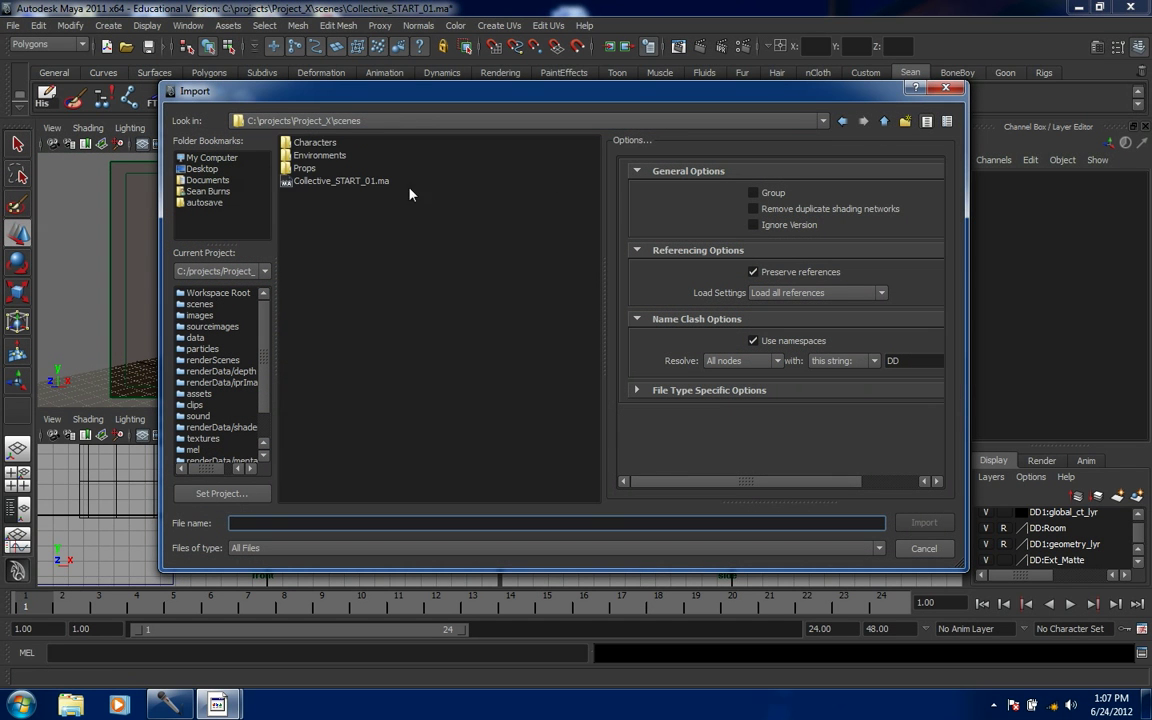
double_click(303, 168)
left_click(335, 143)
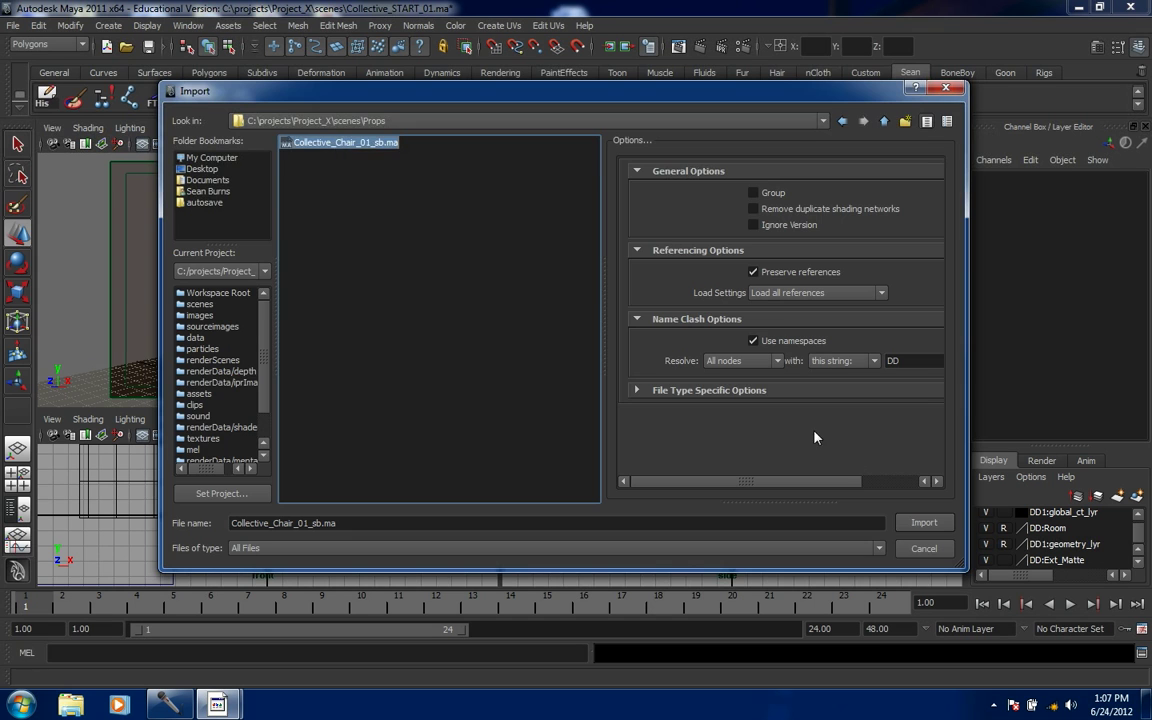
left_click(924, 522)
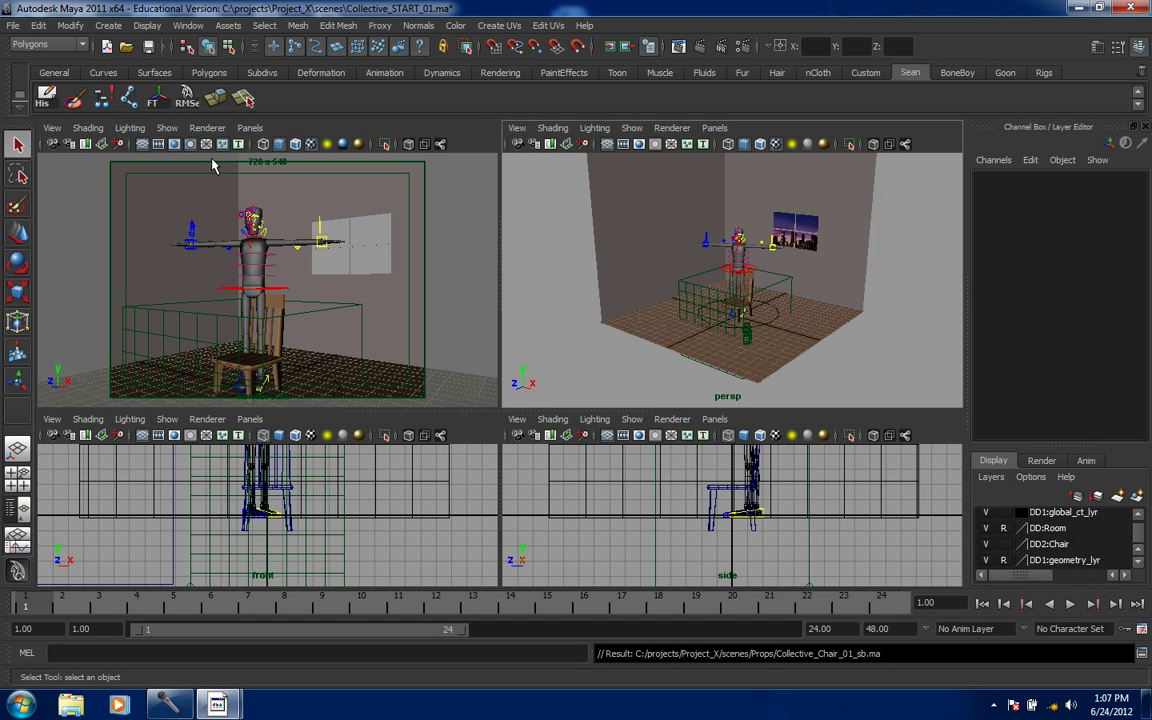
- Select the imported chair and move it along Z to -7.283
left_click(262, 382)
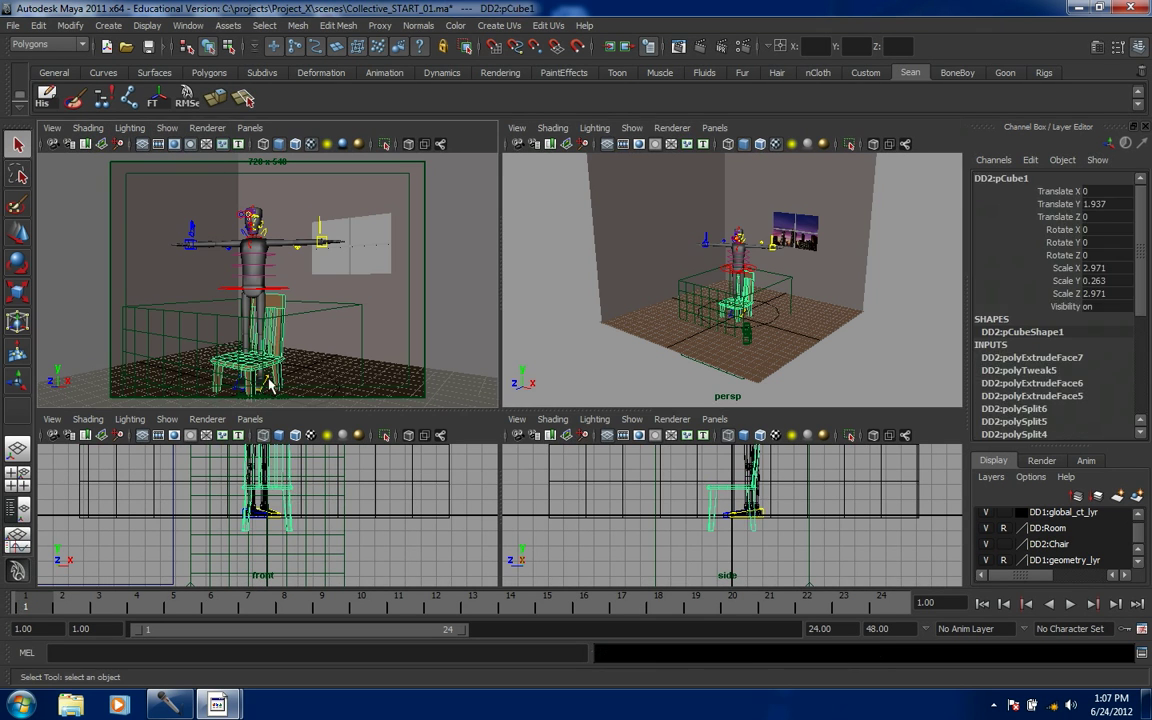
key("w")
left_click_drag(607, 326, 712, 336)
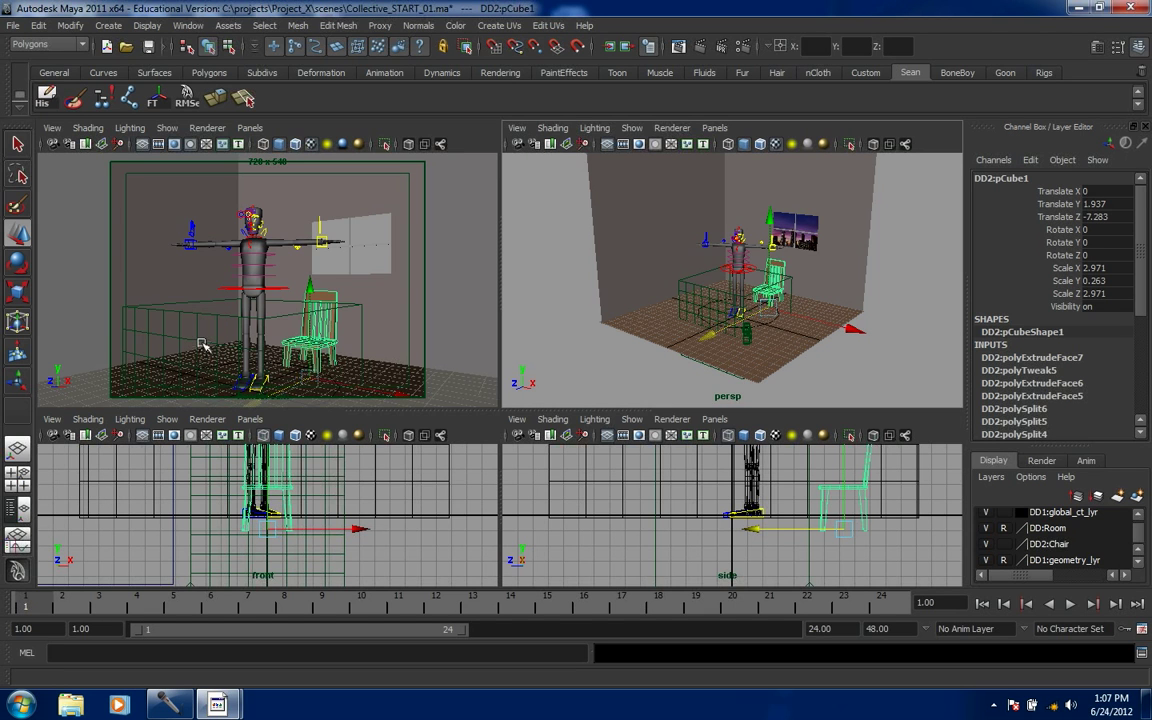
- In the camera view, hide all object types, then show only NURBS curves and polygons
left_click(167, 128)
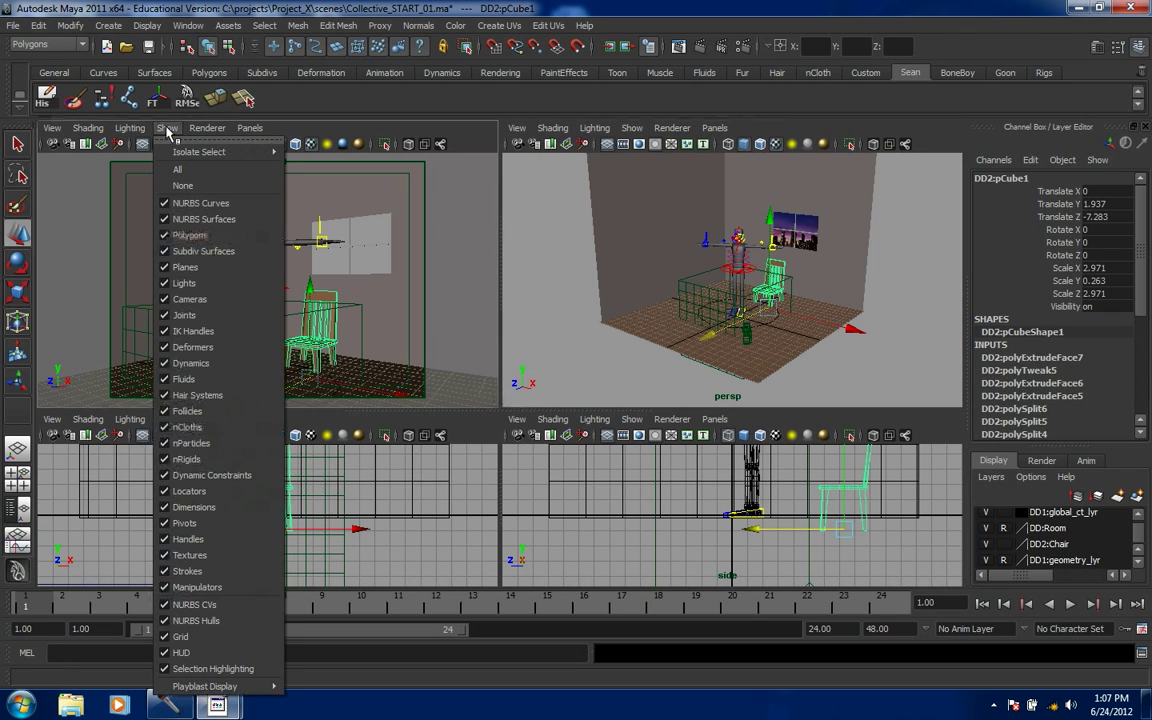
left_click(182, 187)
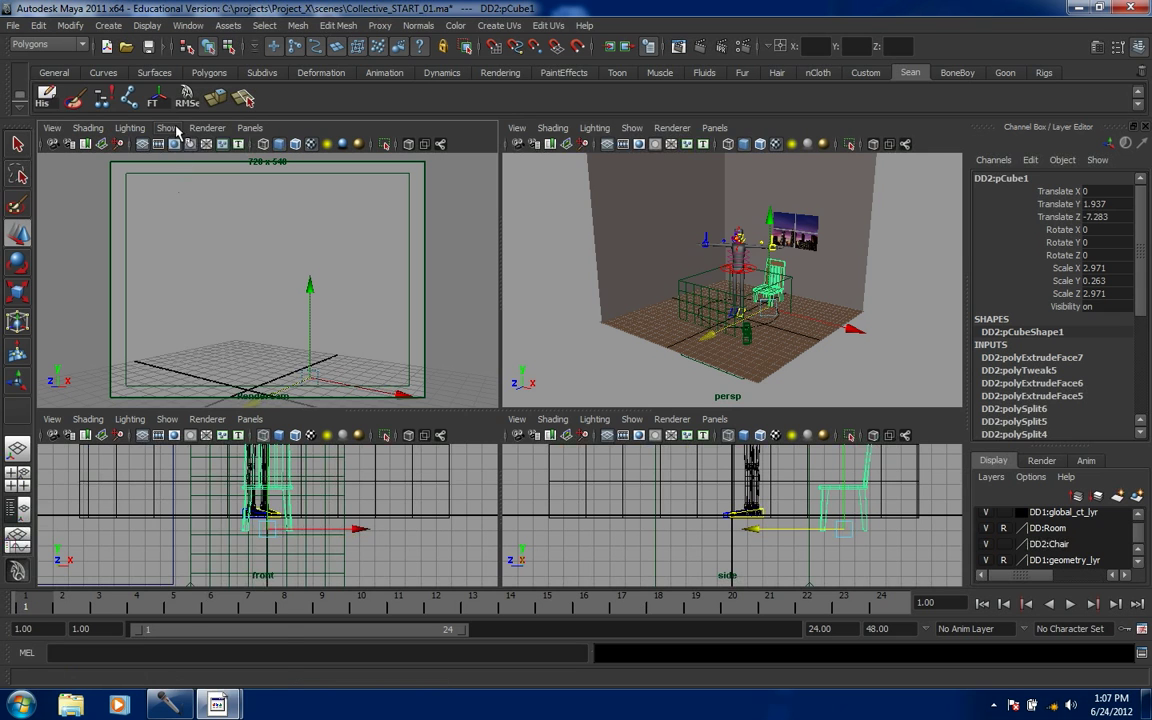
left_click(167, 128)
left_click(168, 205)
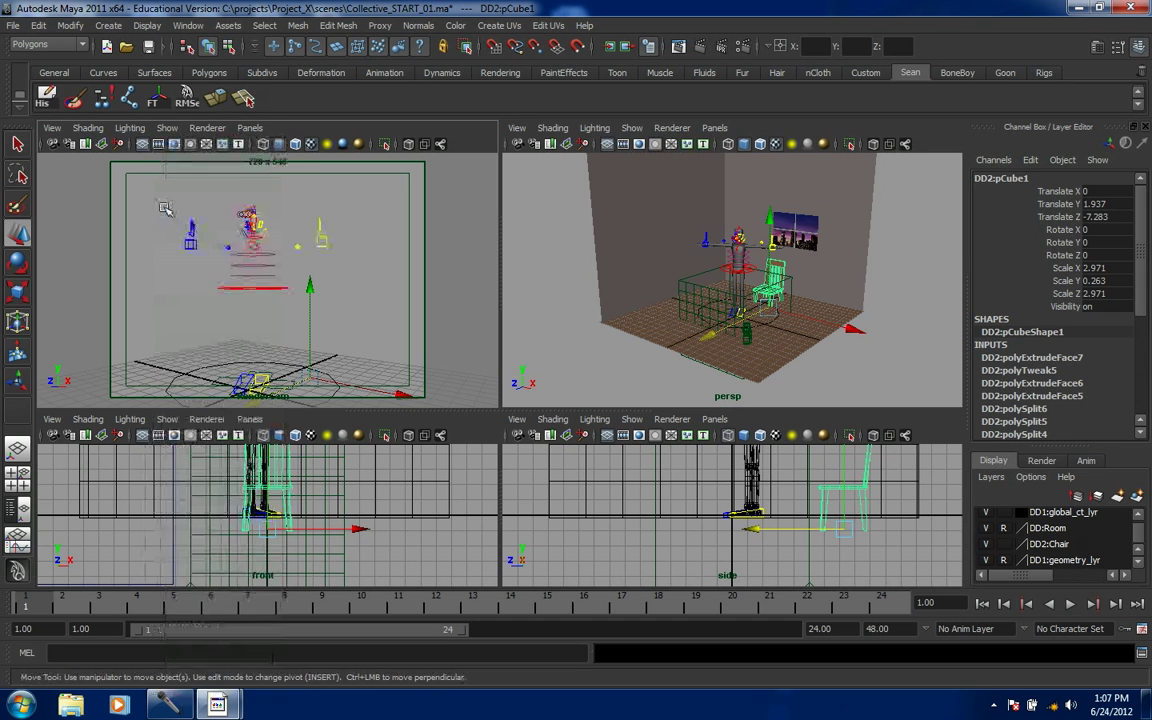
left_click(165, 128)
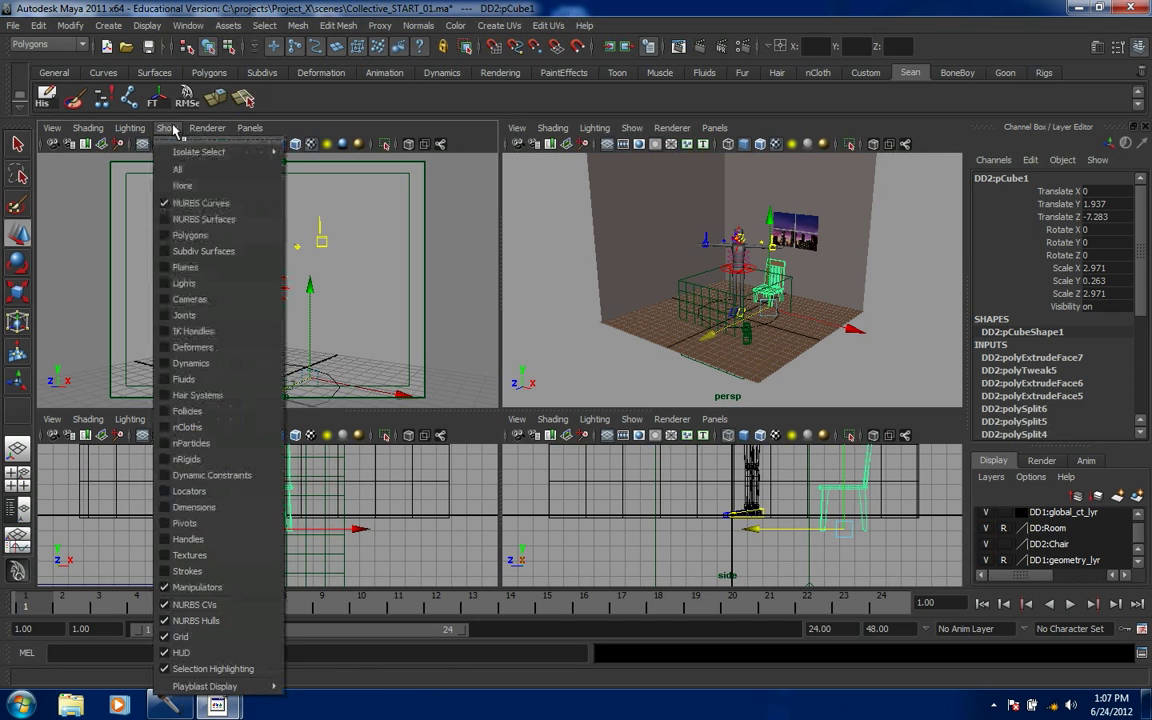
left_click(168, 234)
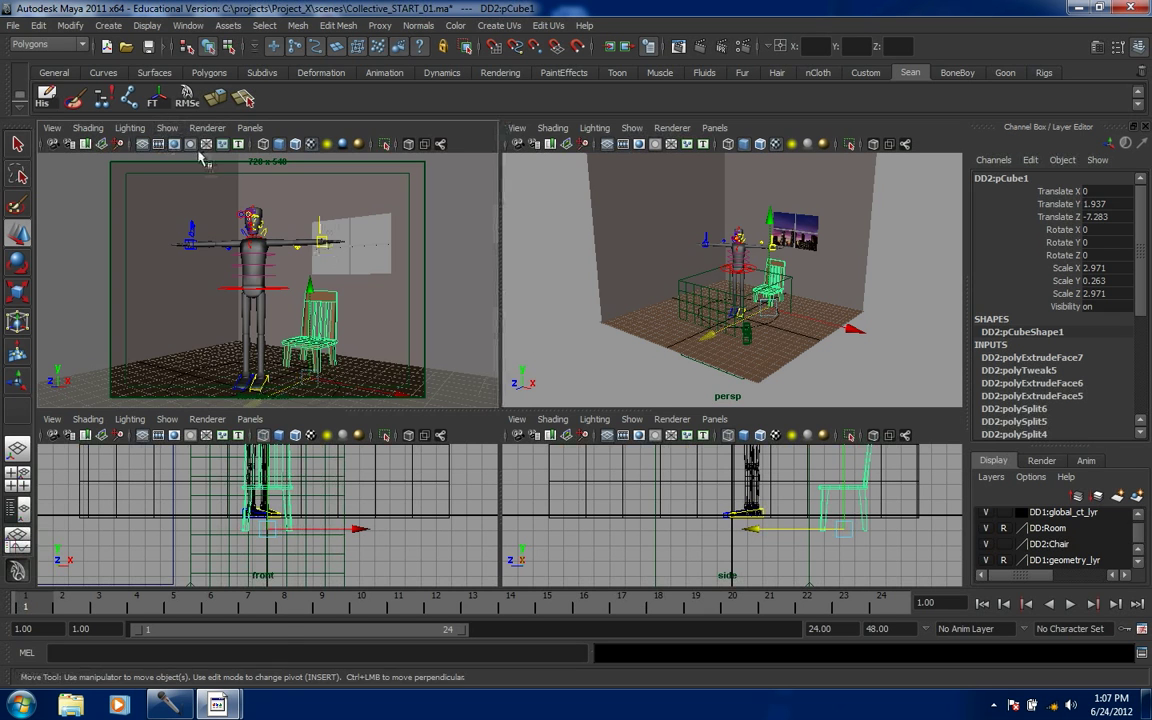
left_click(167, 129)
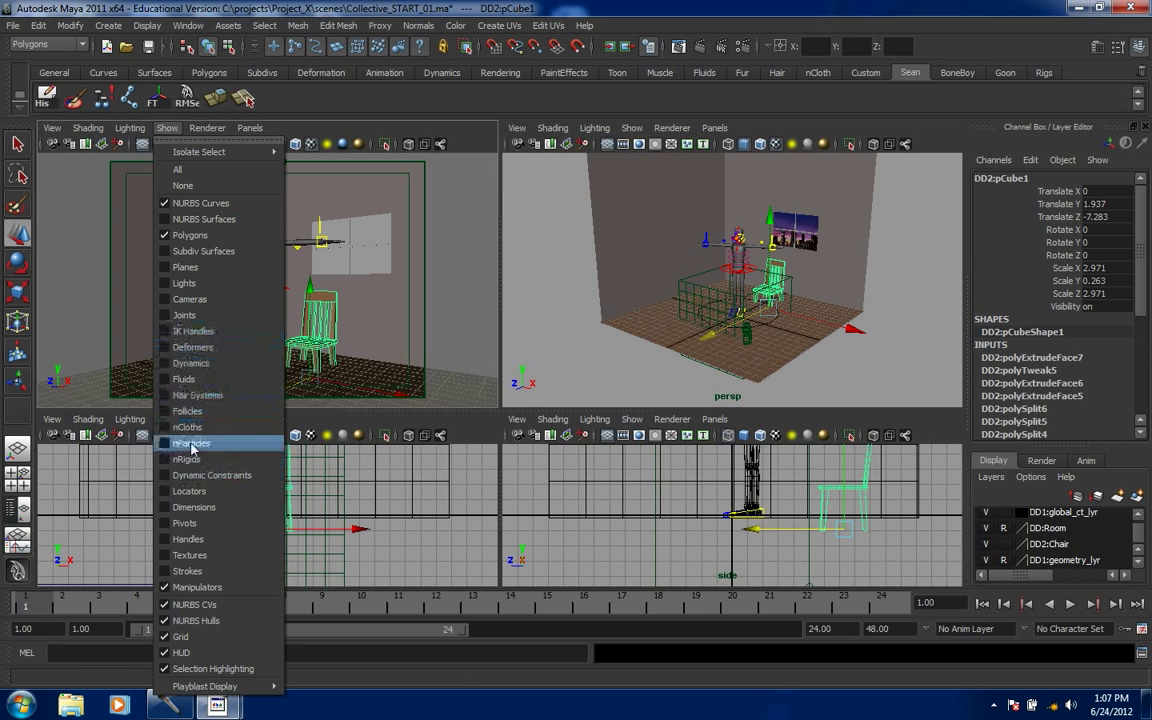
left_click(167, 301)
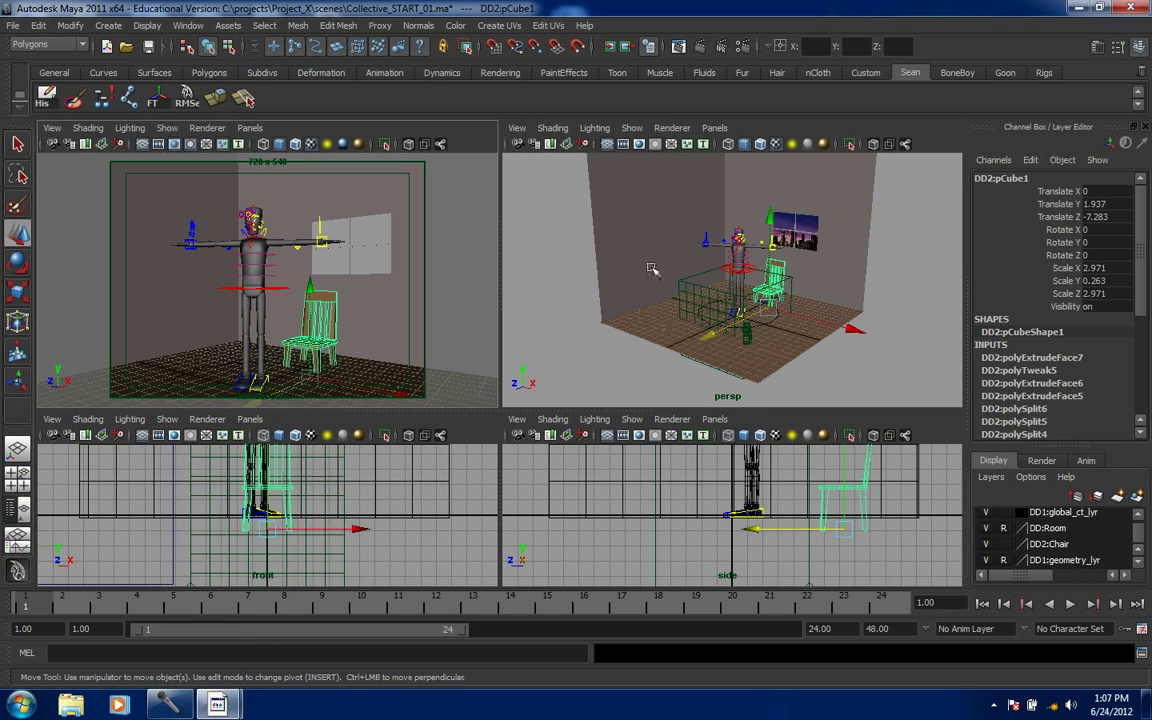
- In the perspective view, hide everything, then show NURBS curves, polygons, joints and NURBS surfaces
left_click(632, 128)
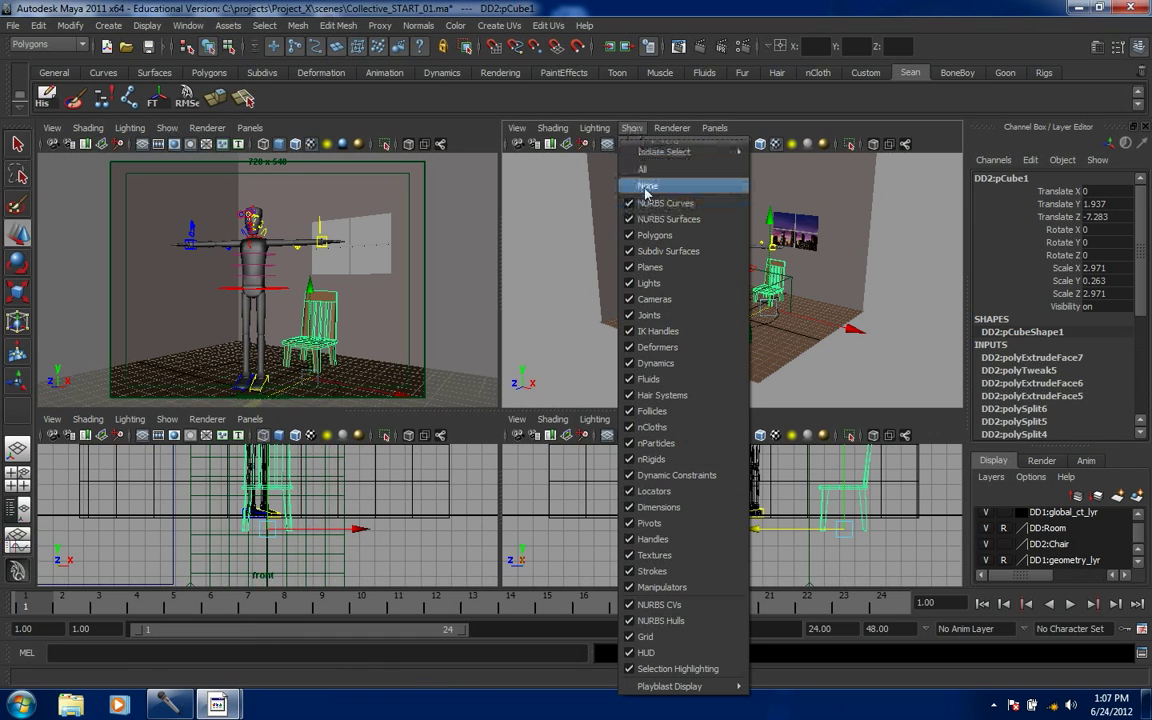
left_click(646, 188)
left_click(632, 128)
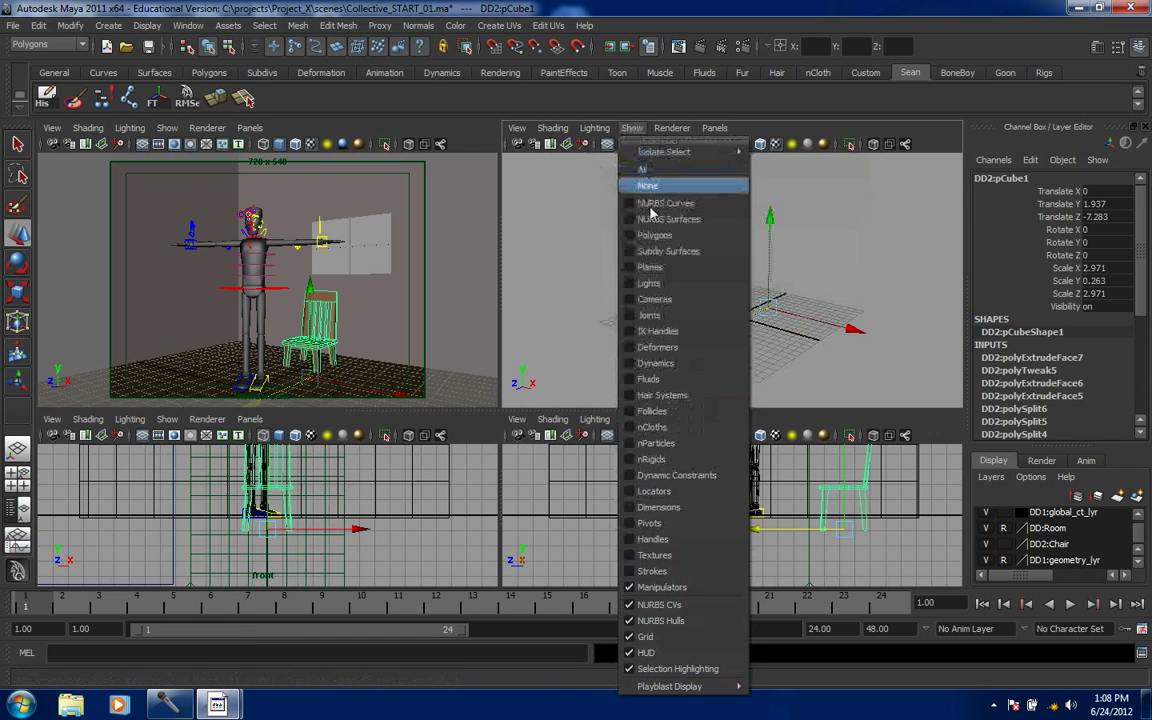
left_click(634, 203)
left_click(632, 128)
left_click(640, 235)
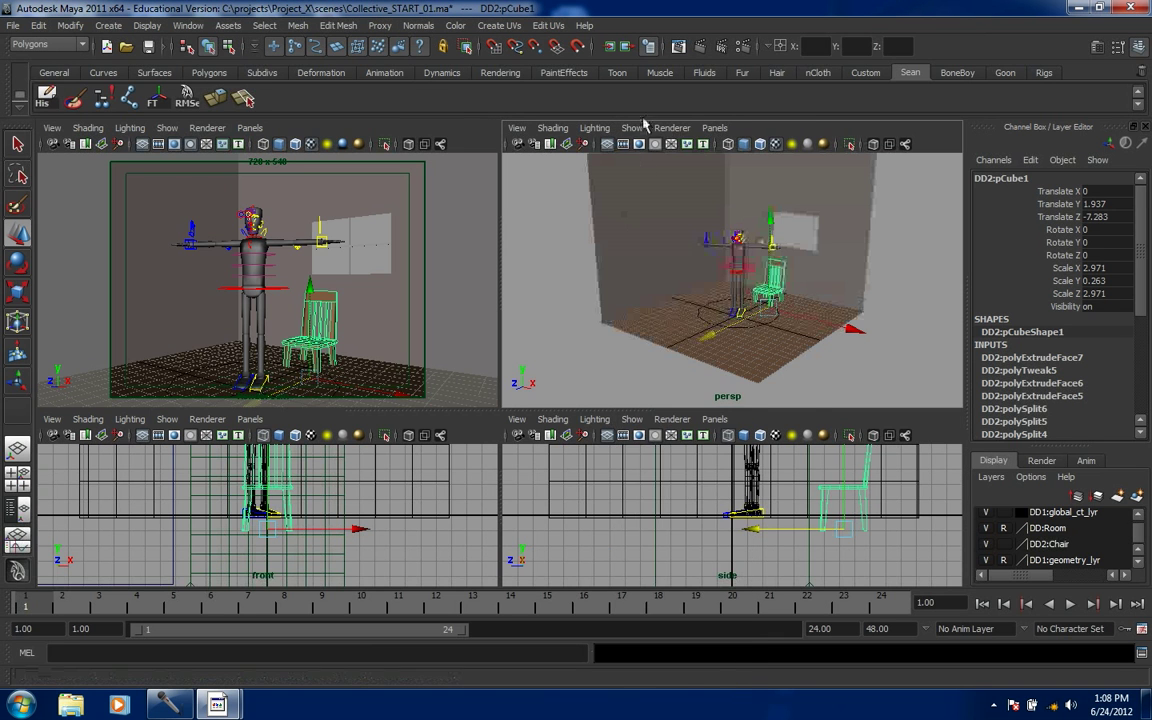
left_click(632, 128)
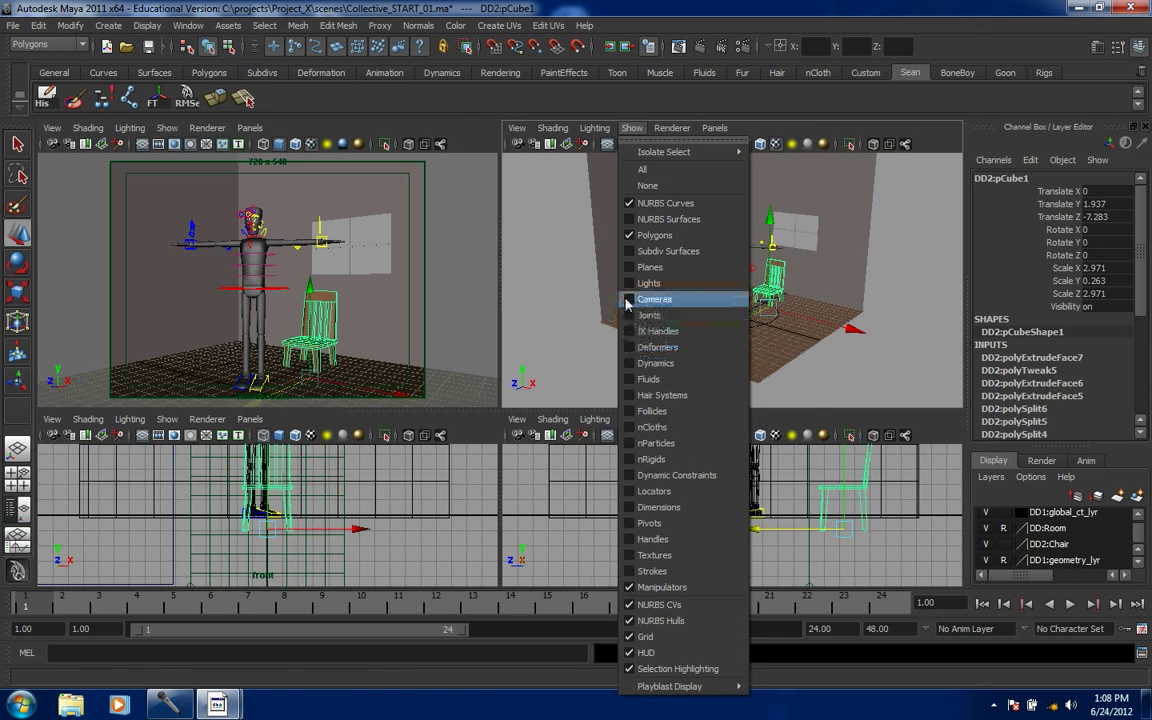
left_click(649, 315)
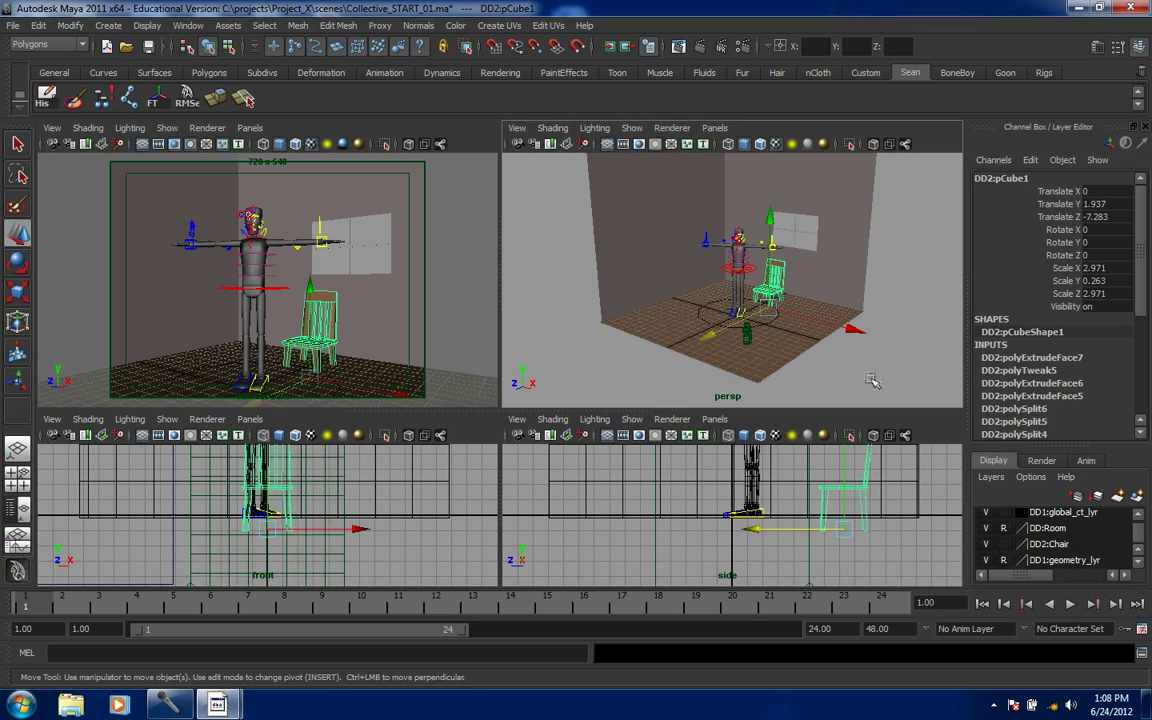
left_click(632, 128)
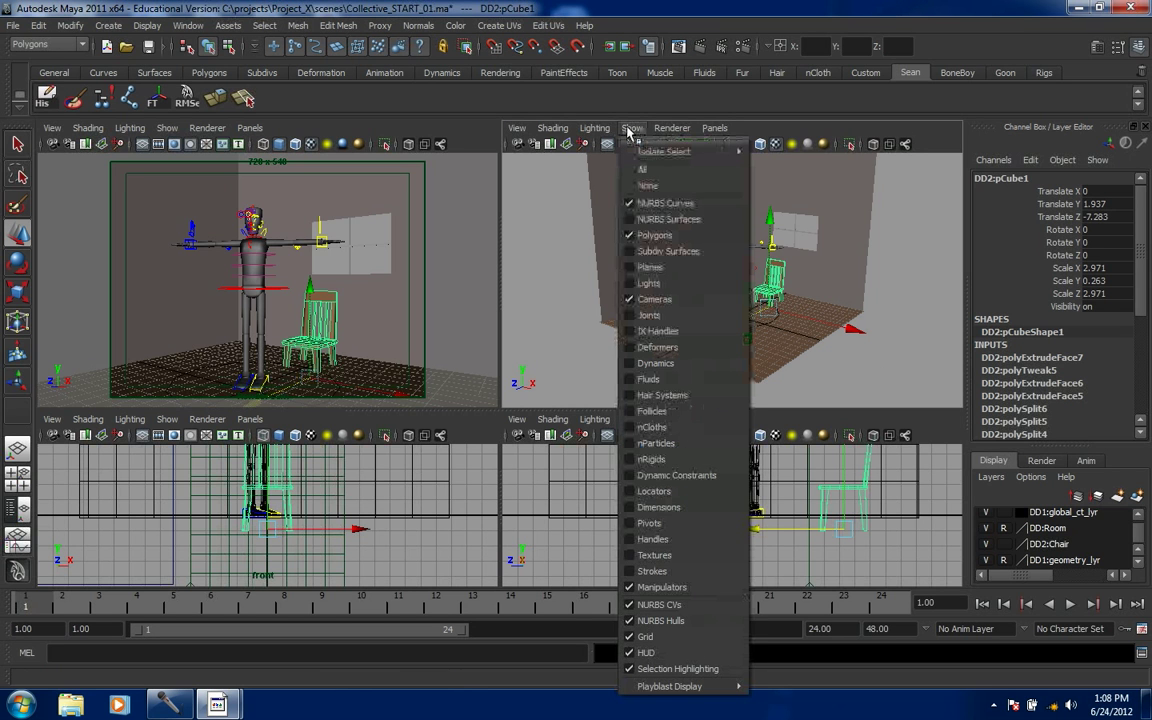
left_click(640, 219)
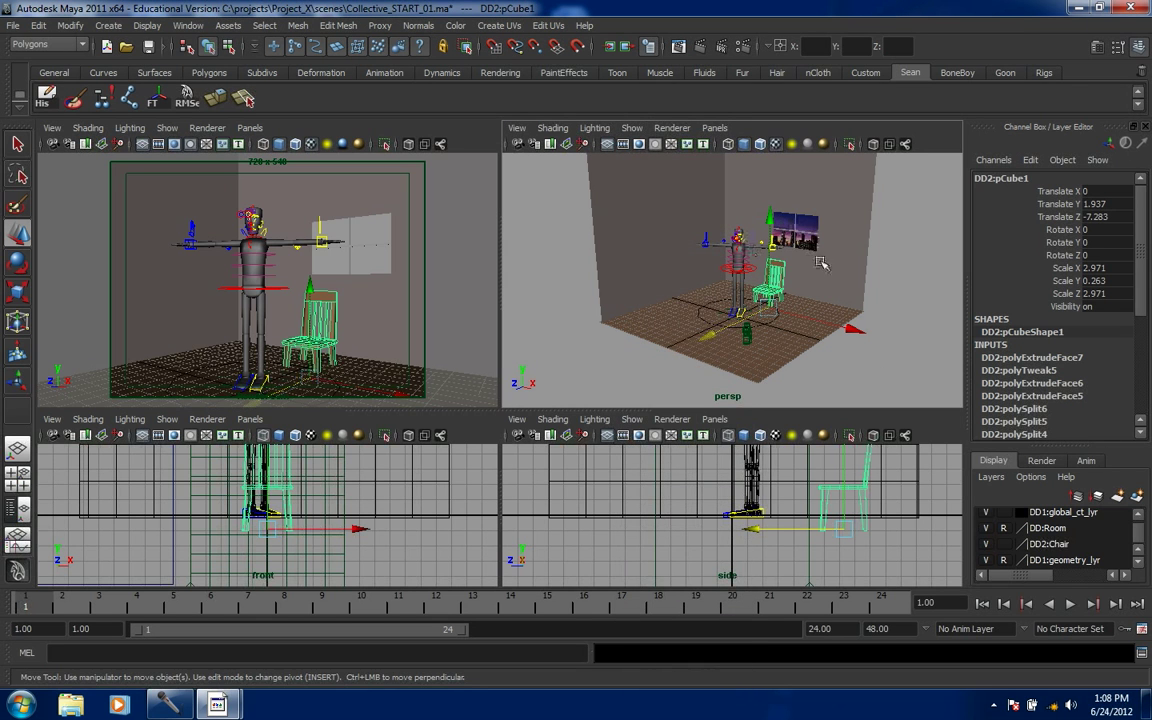
- Show NURBS surfaces in the camera view and select the city backdrop plane
left_click(167, 128)
left_click(167, 221)
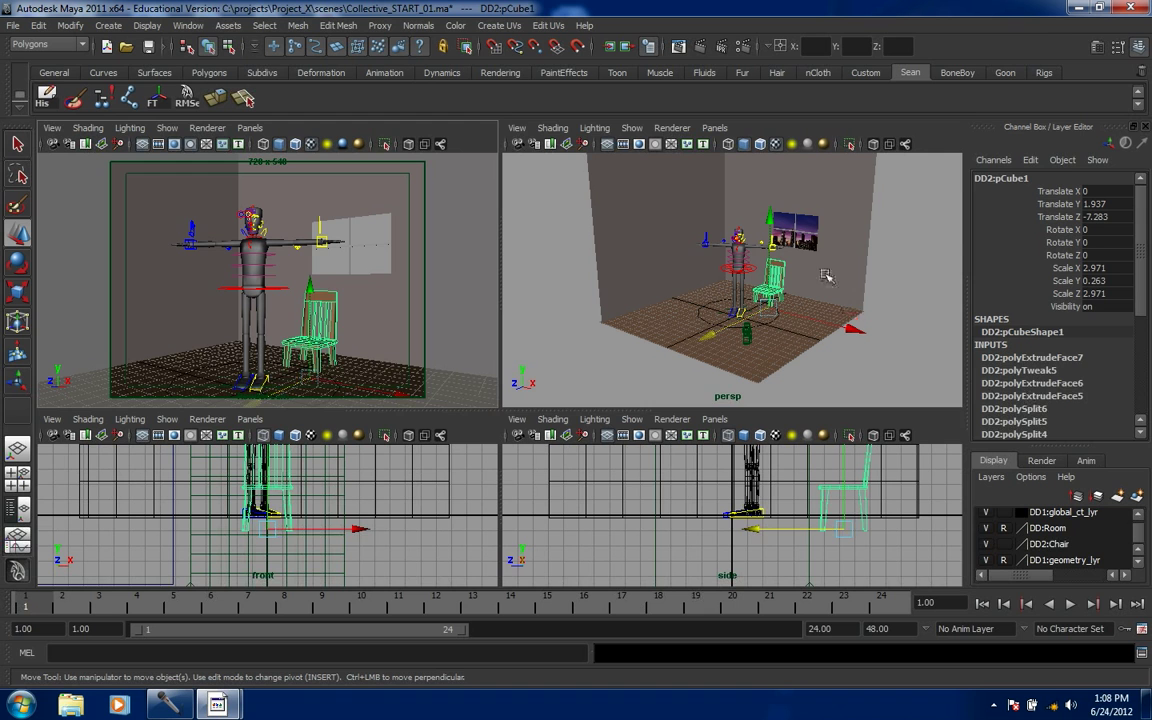
left_click(810, 242)
- Move nurbsPlane1 up and along X until the skyline fills the window, settling near Y 11.958
left_click_drag(797, 337, 804, 283)
left_click_drag(442, 239, 474, 247)
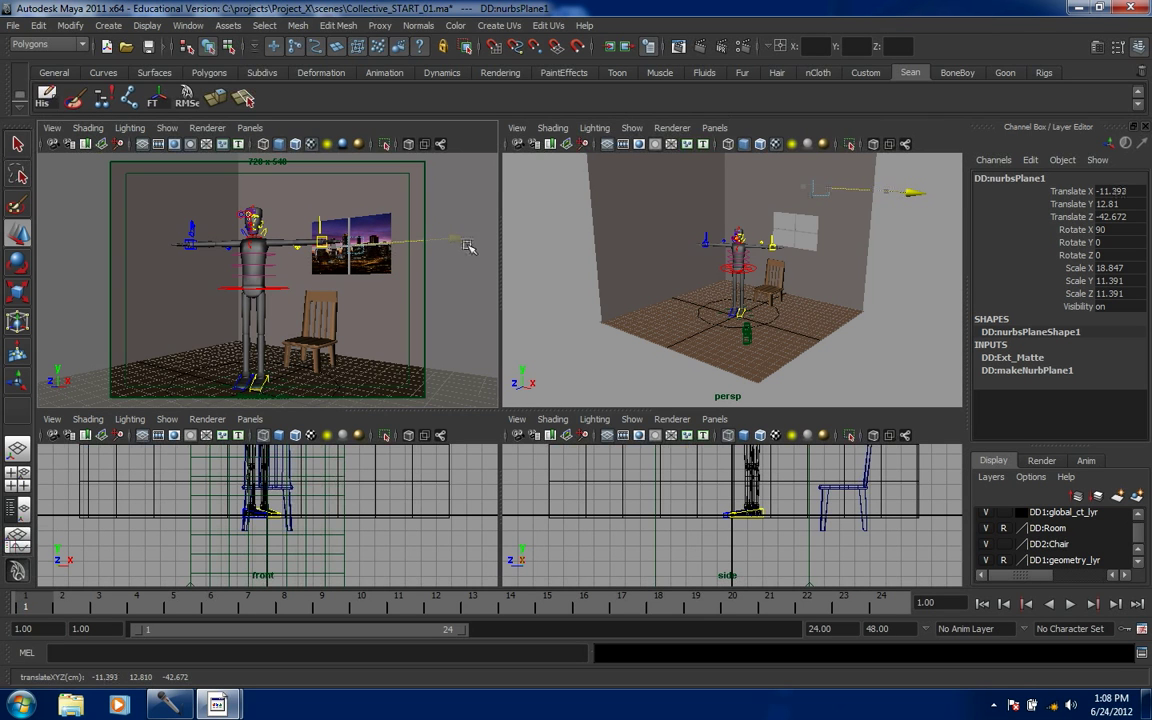
left_click_drag(359, 337, 368, 352)
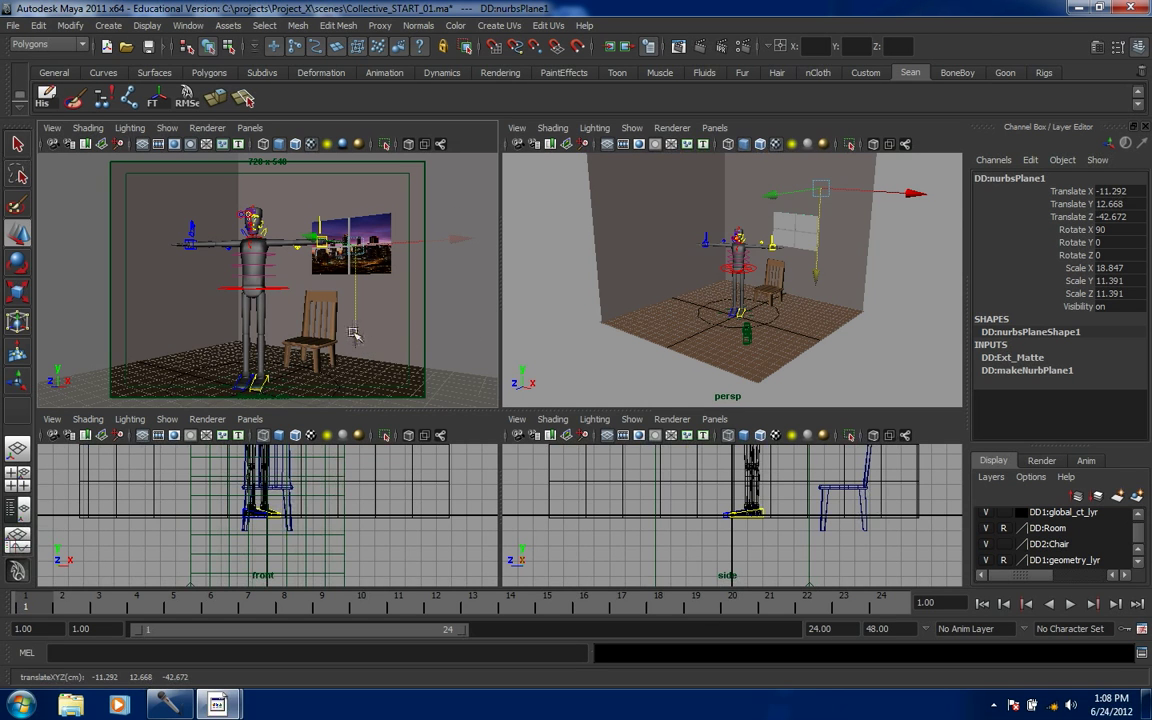
left_click(543, 350)
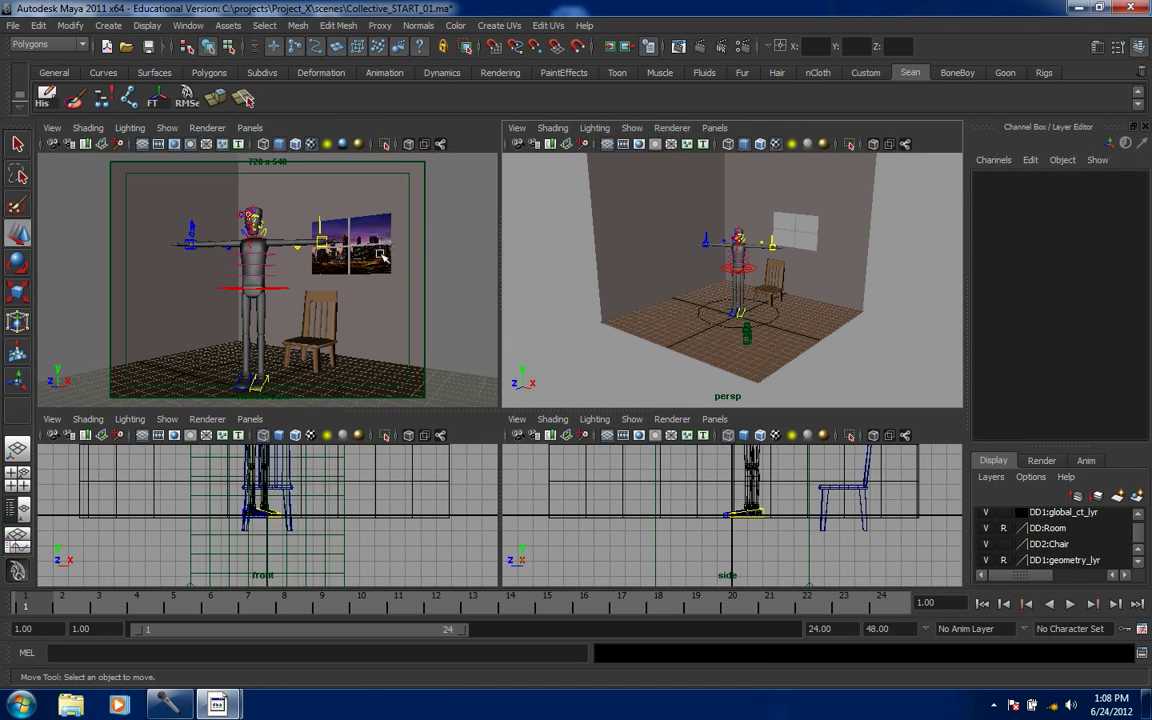
left_click(340, 228)
left_click_drag(358, 338, 360, 345)
left_click(570, 367)
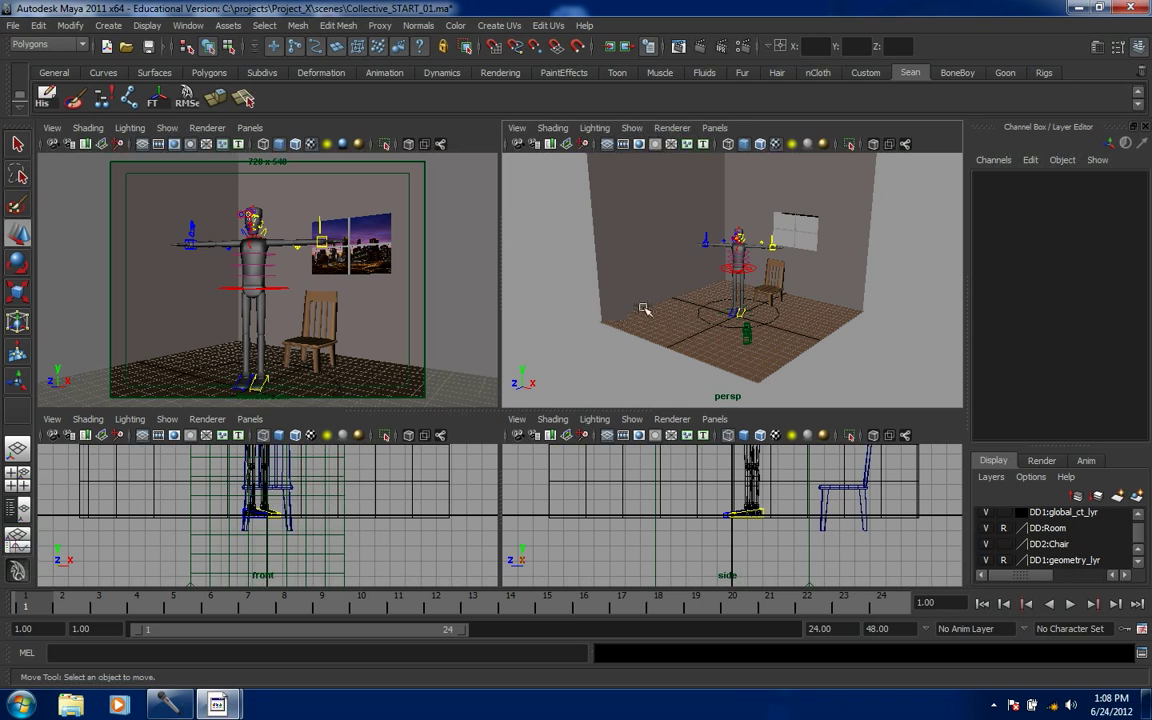
- Maximize the perspective view and lower the character's c_body_ct control
key("space")
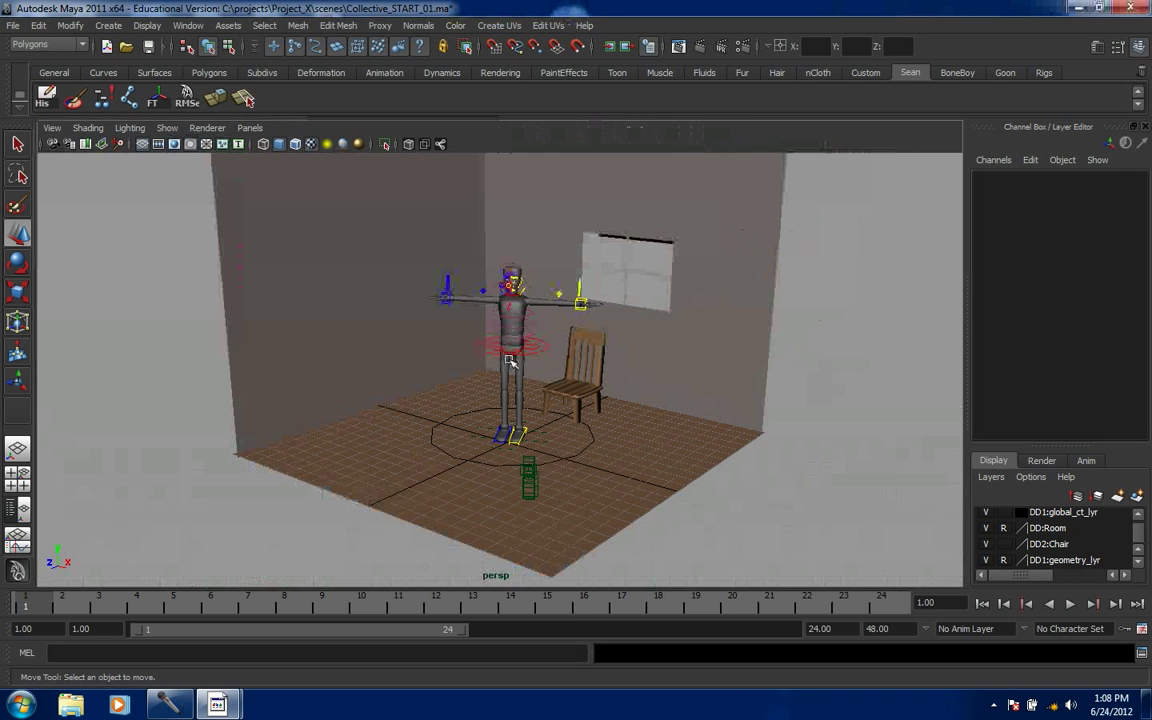
right_click_drag(576, 406, 749, 438, "alt")
middle_click_drag(749, 438, 745, 450, "alt")
right_click_drag(661, 437, 635, 398, "alt")
key("super")
left_click(571, 388)
left_click(568, 384)
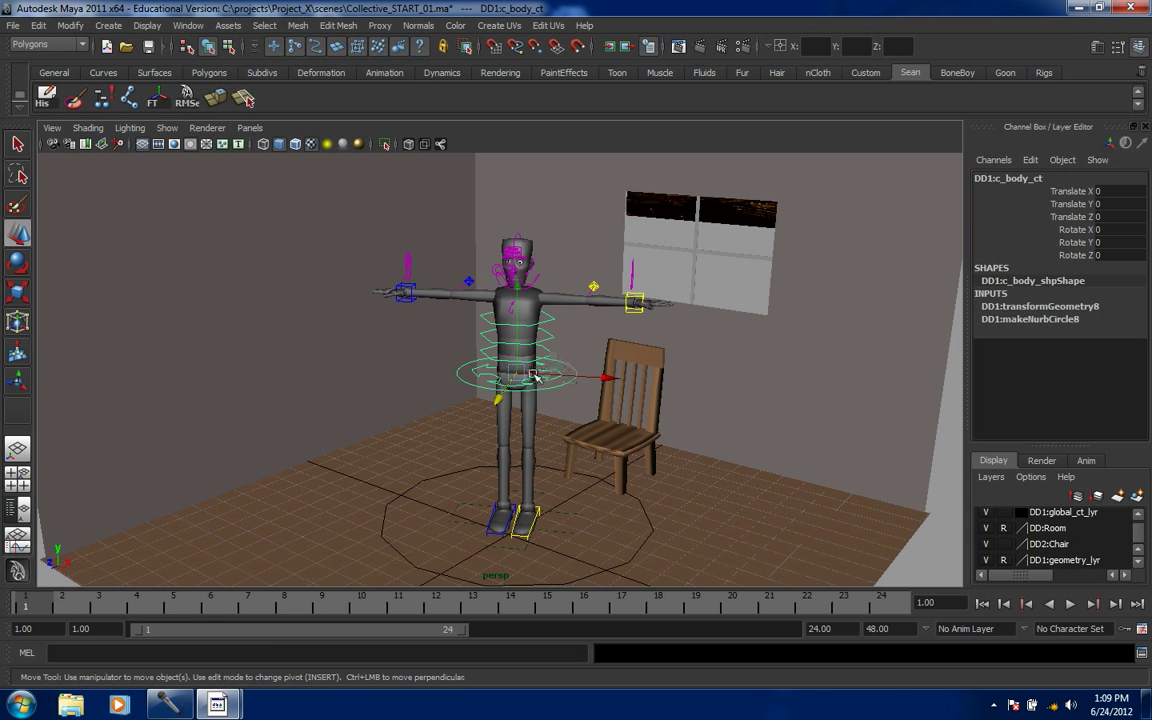
left_click_drag(520, 297, 547, 487)
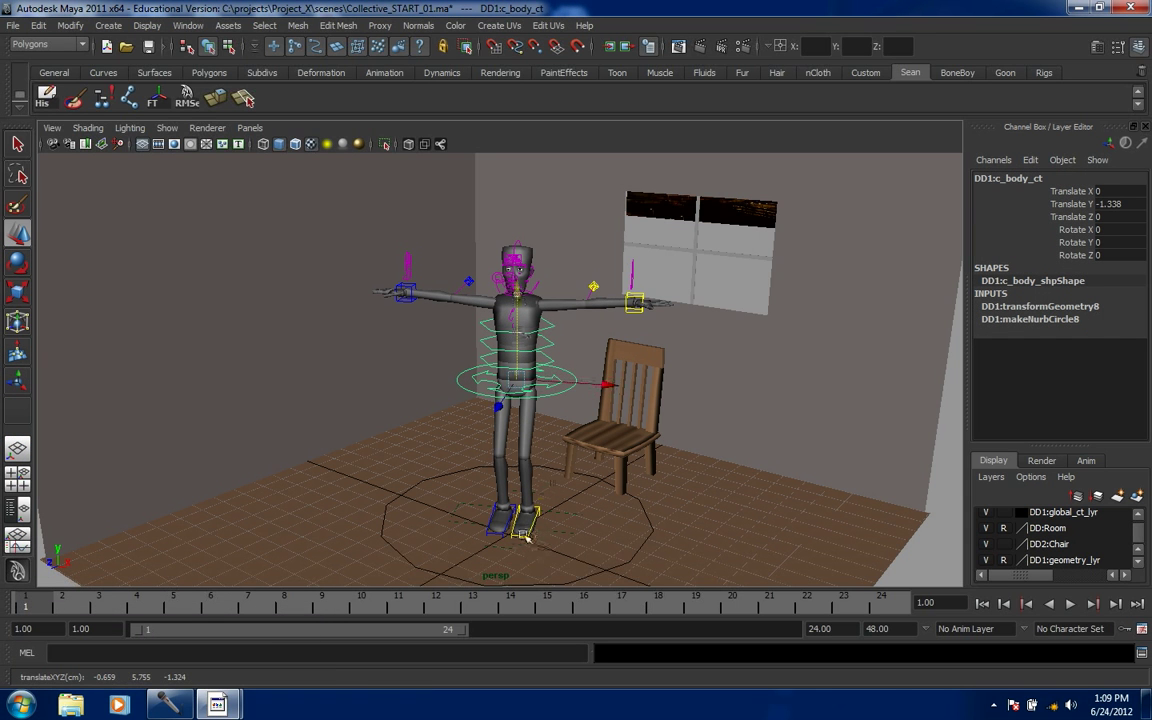
- Turn the l_leg_ct and r_leg_ct foot controls slightly on Y
left_click(524, 528)
key("e")
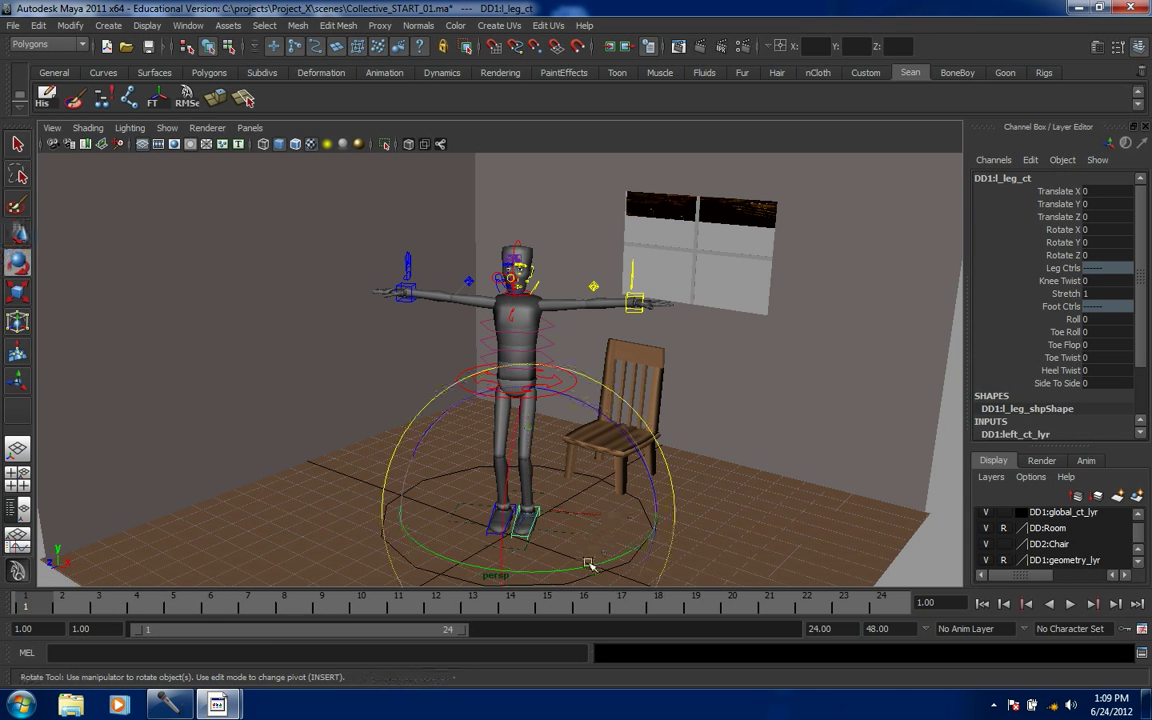
left_click_drag(592, 566, 602, 562)
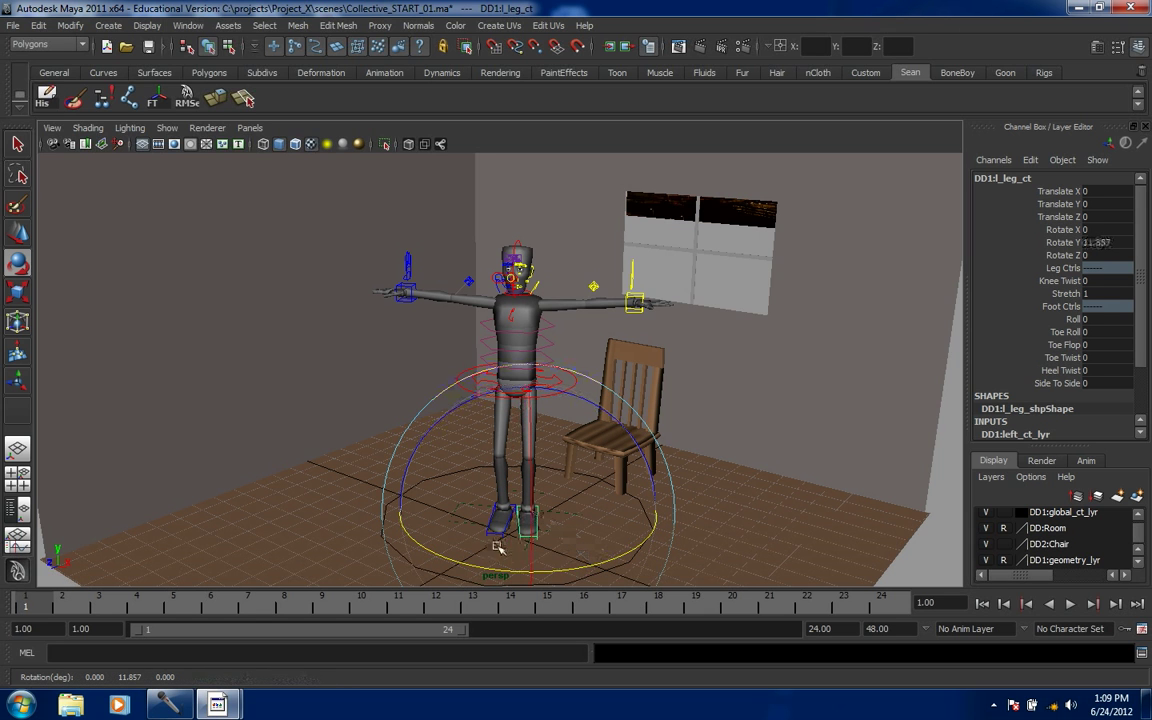
left_click_drag(557, 573, 484, 540)
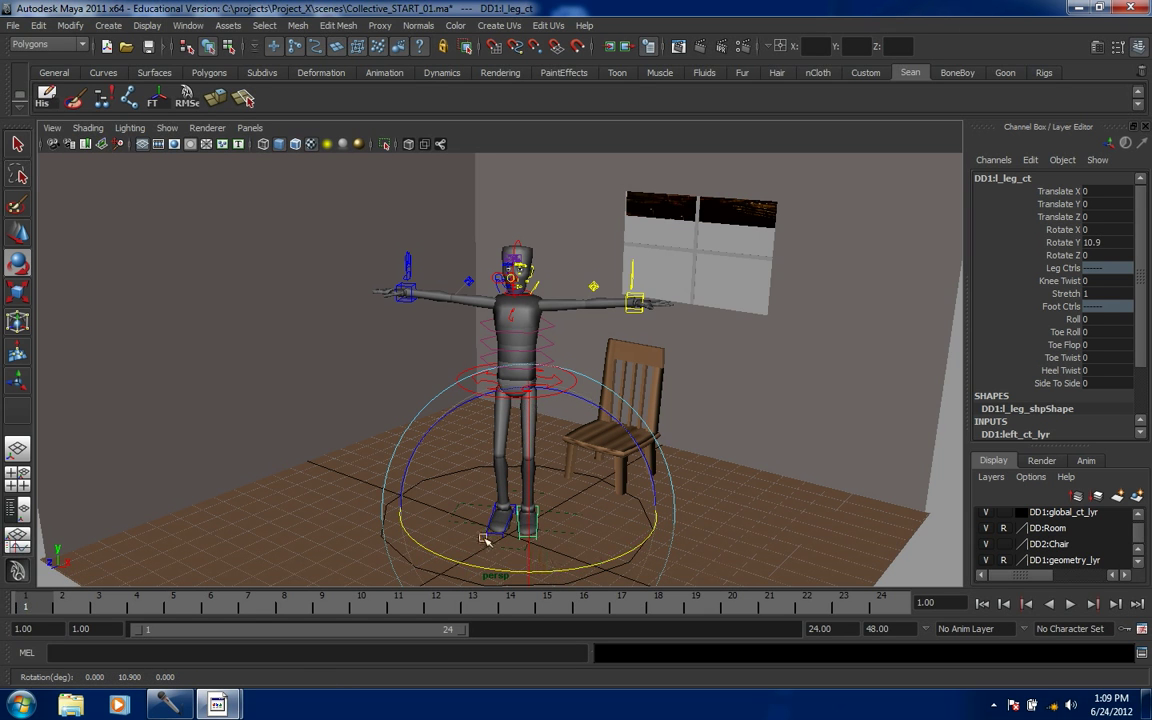
left_click(273, 406)
left_click(487, 532)
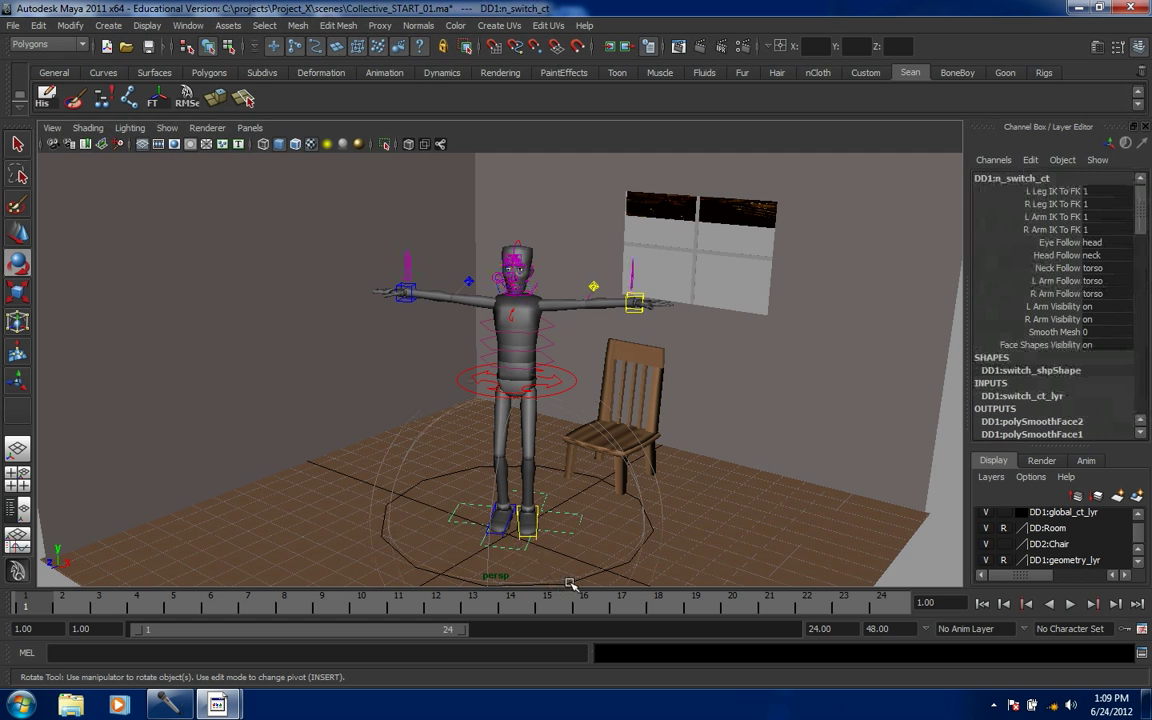
key("w")
key("e")
left_click_drag(470, 535, 433, 532)
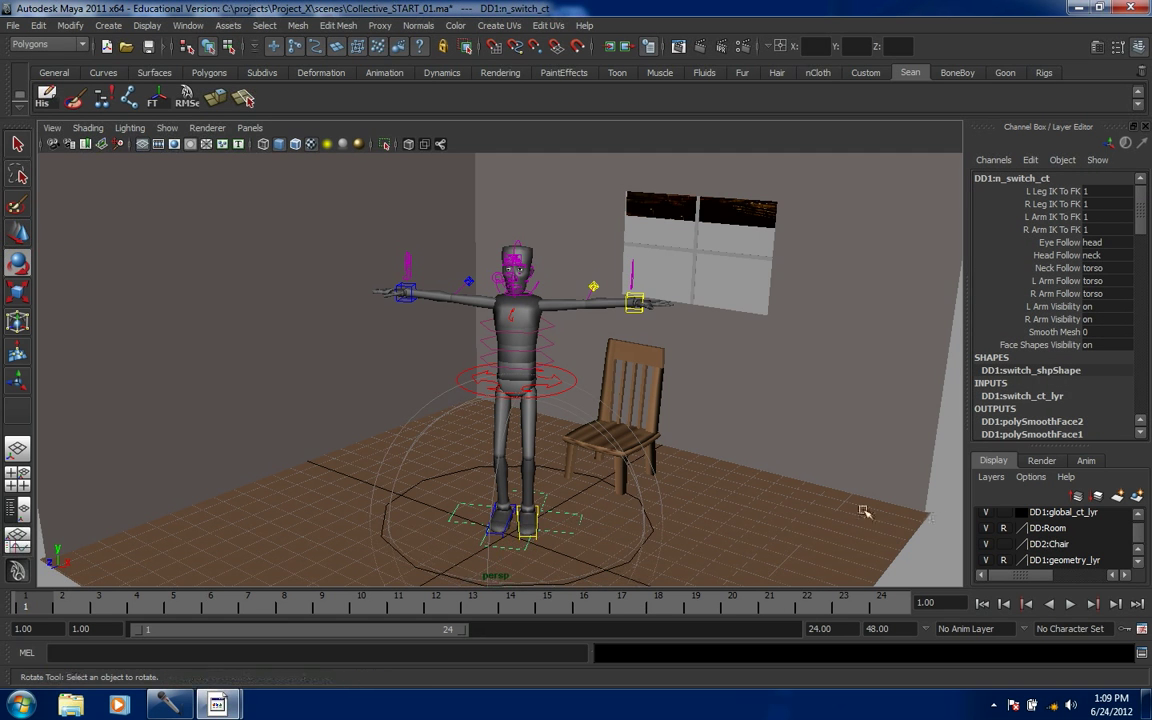
left_click(510, 534)
left_click(502, 534)
left_click_drag(530, 492, 517, 496)
left_click(830, 470)
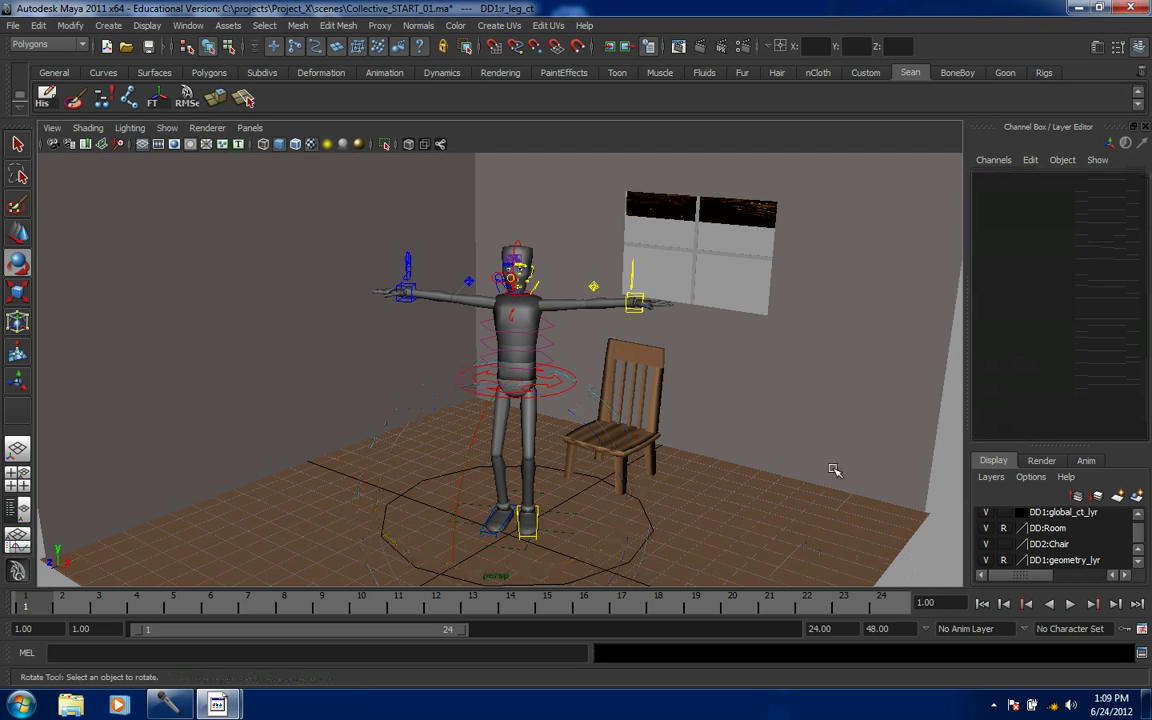
- Move and rotate l_arm_ct down toward the chair, to about -40.943 on Z
left_click(637, 316)
key("w")
left_click_drag(583, 208, 628, 266)
key("e")
left_click_drag(764, 329, 738, 428)
key("w")
left_click_drag(636, 356, 610, 357)
- Raise the chair (pCube1), rotate it 46.792 on Y, and slide it under the character's left hand
left_click(615, 460)
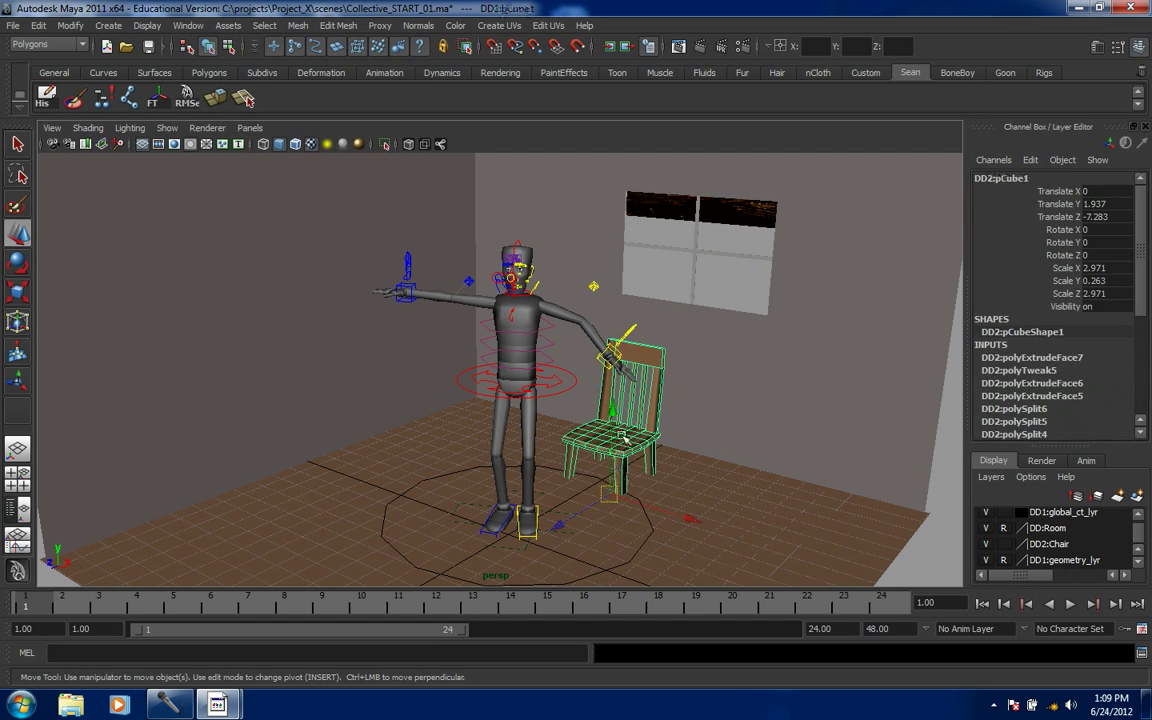
left_click_drag(614, 428, 614, 404)
key("e")
left_click_drag(650, 532, 748, 520)
key("w")
left_click_drag(638, 517, 692, 608)
left_click_drag(748, 541, 724, 528)
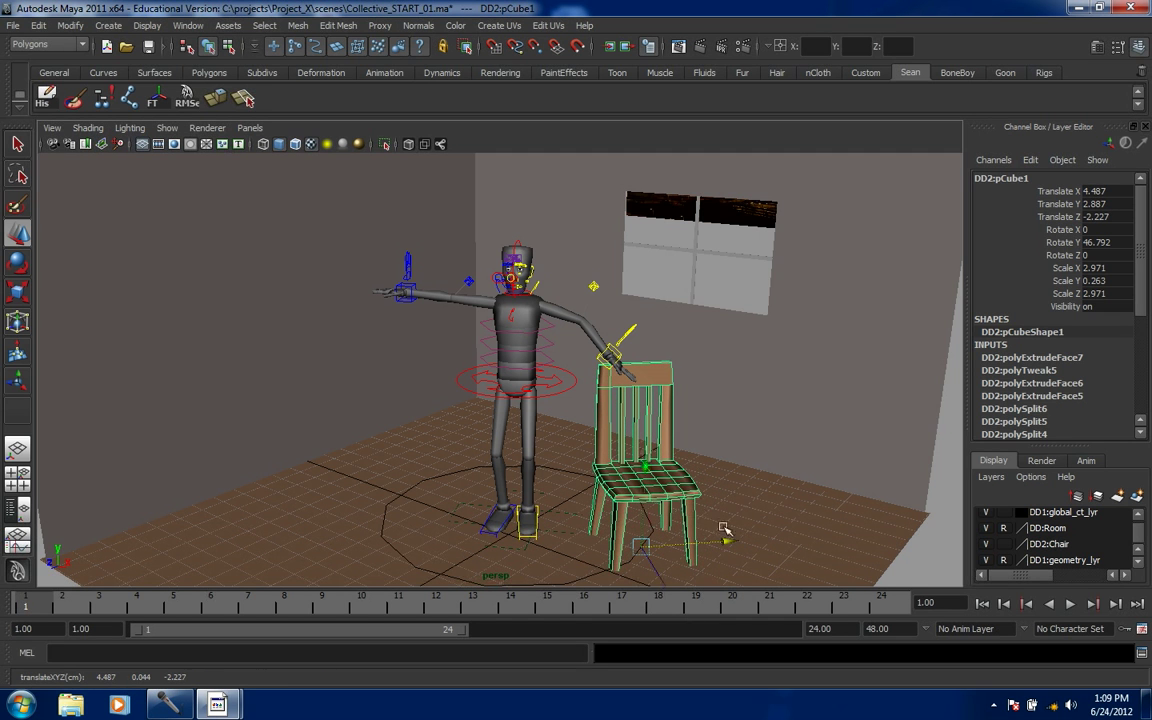
left_click_drag(648, 471, 646, 473)
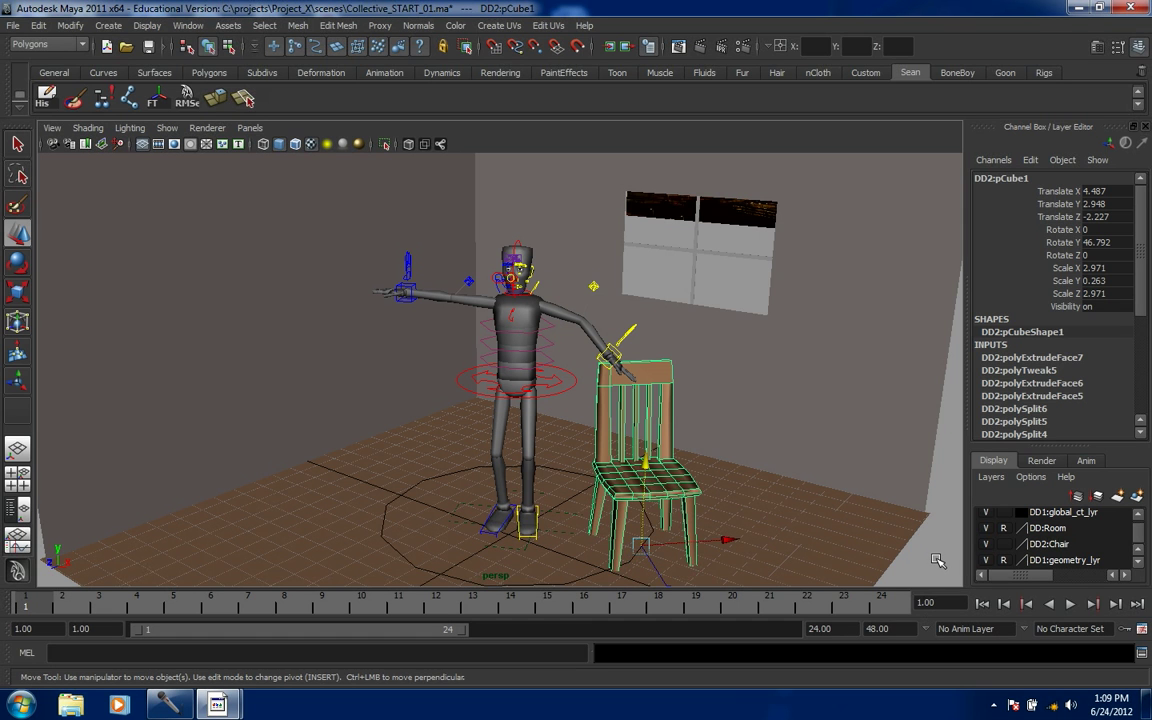
left_click(614, 355)
- Rotate and move l_arm_ct so the left hand rests on the chair back
key("e")
left_click(613, 383)
left_click_drag(612, 382, 645, 432)
key("w")
left_click_drag(583, 396, 587, 391)
key("e")
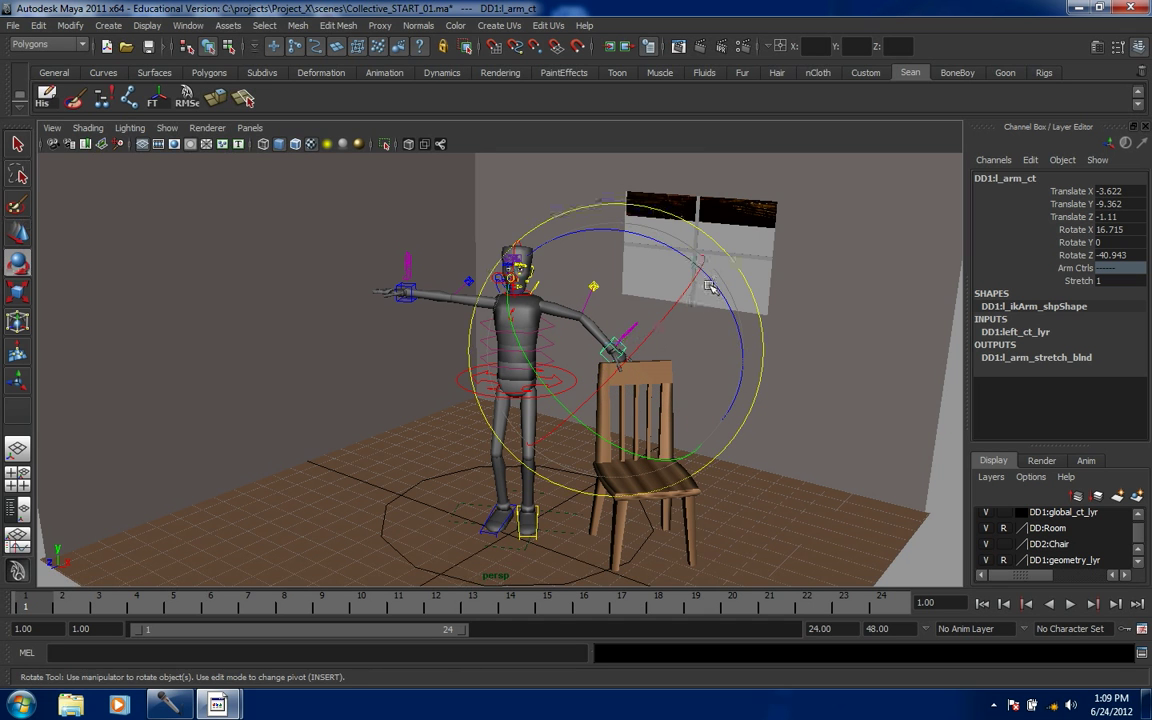
left_click_drag(709, 278, 686, 252)
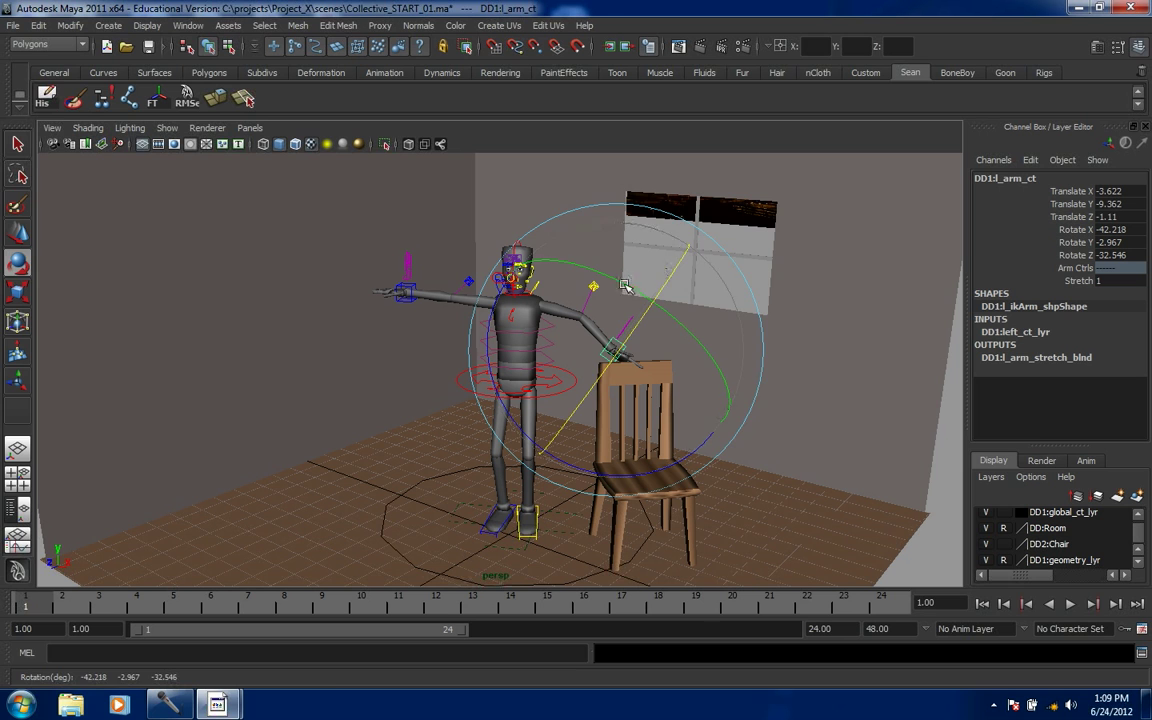
key("w")
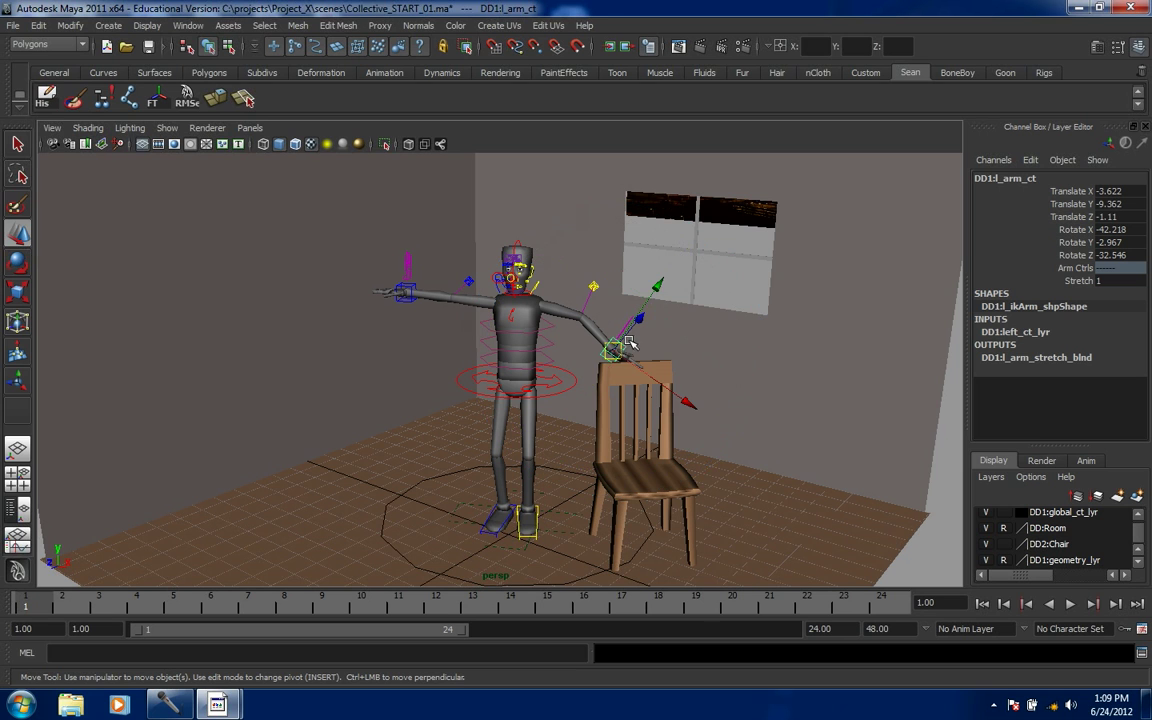
- Lower the left elbow pole vector (l_armPV_ct) to Y -14.115, then edit the switch control's R Arm IK To FK
left_click(596, 287)
left_click_drag(593, 240, 522, 308)
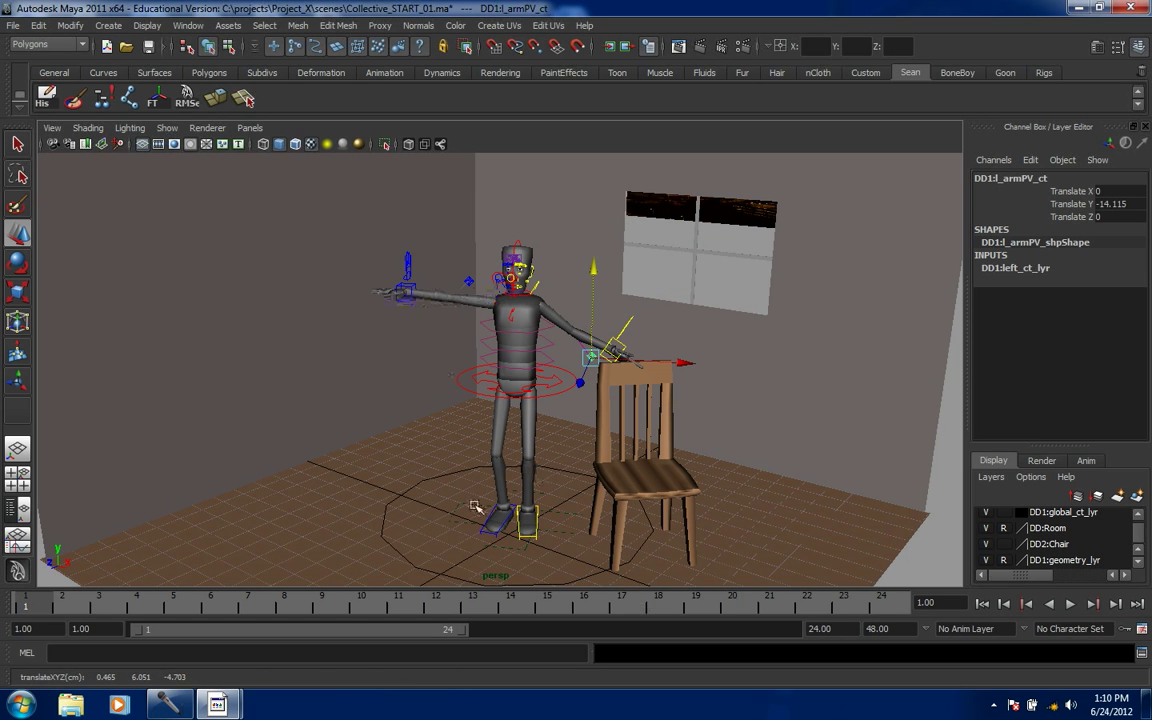
left_click(470, 540)
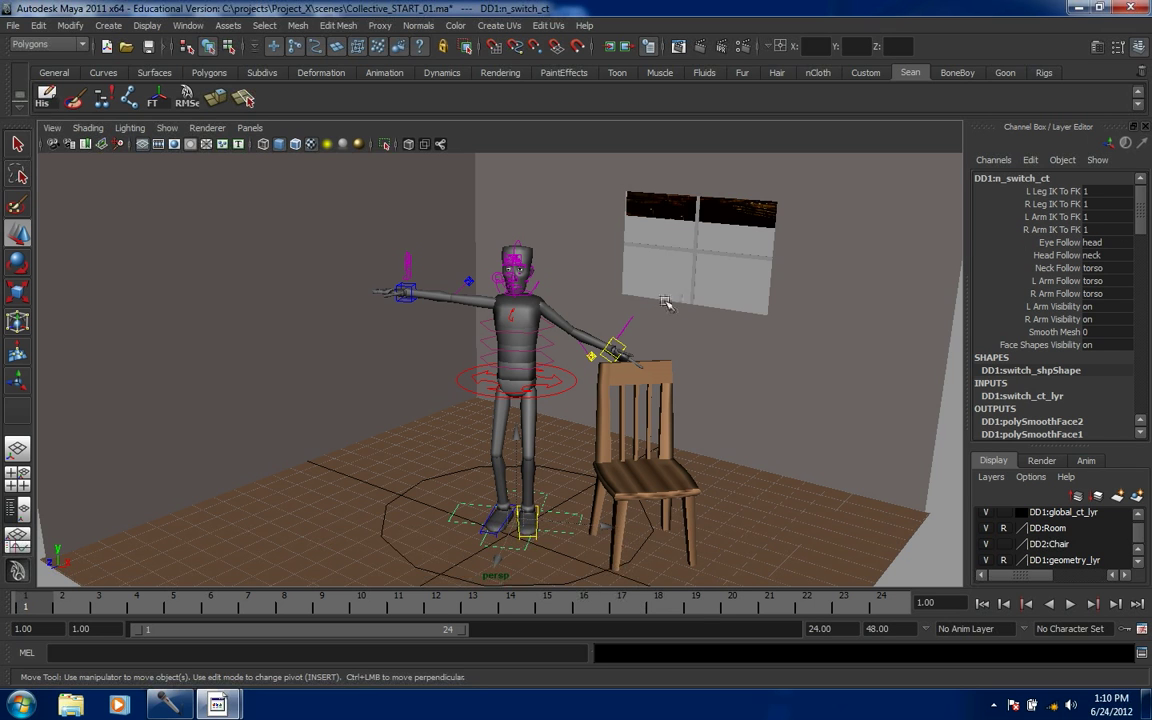
double_click(1092, 230)
- Set R Arm IK To FK to 0, lower the right arm to the side, and select c_body_ct
type("0")
key("Return")
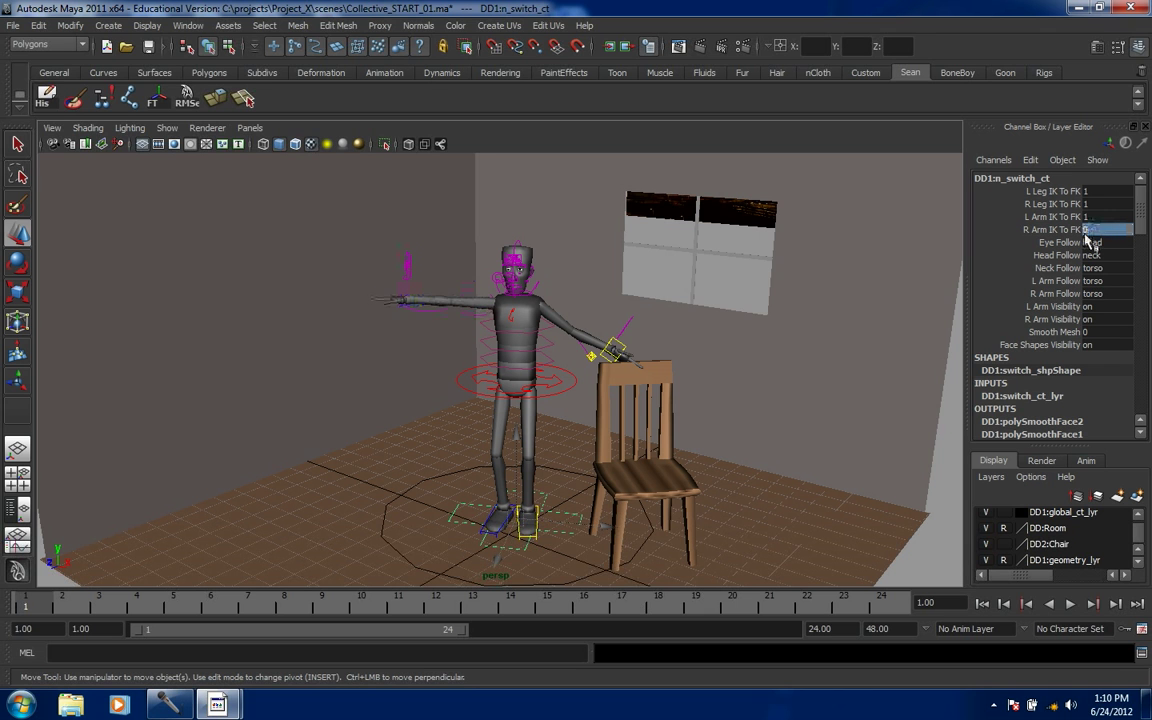
left_click(474, 291)
key("e")
left_click_drag(619, 265, 618, 347)
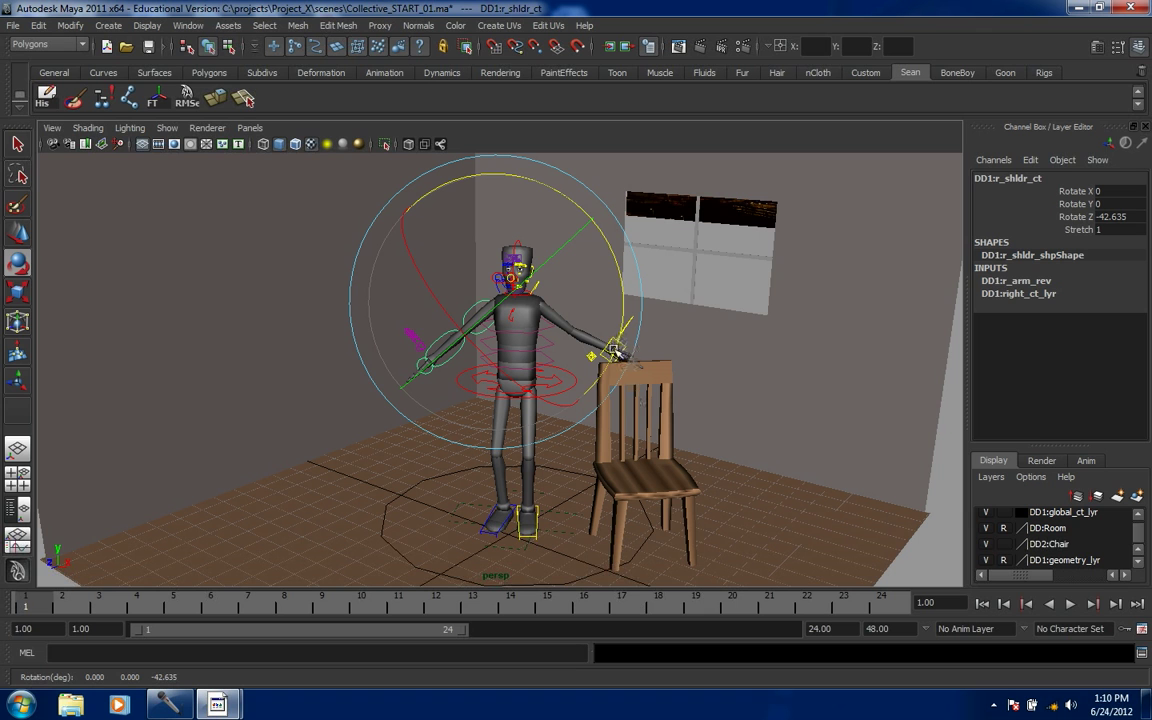
left_click_drag(534, 185, 460, 210)
left_click(893, 567)
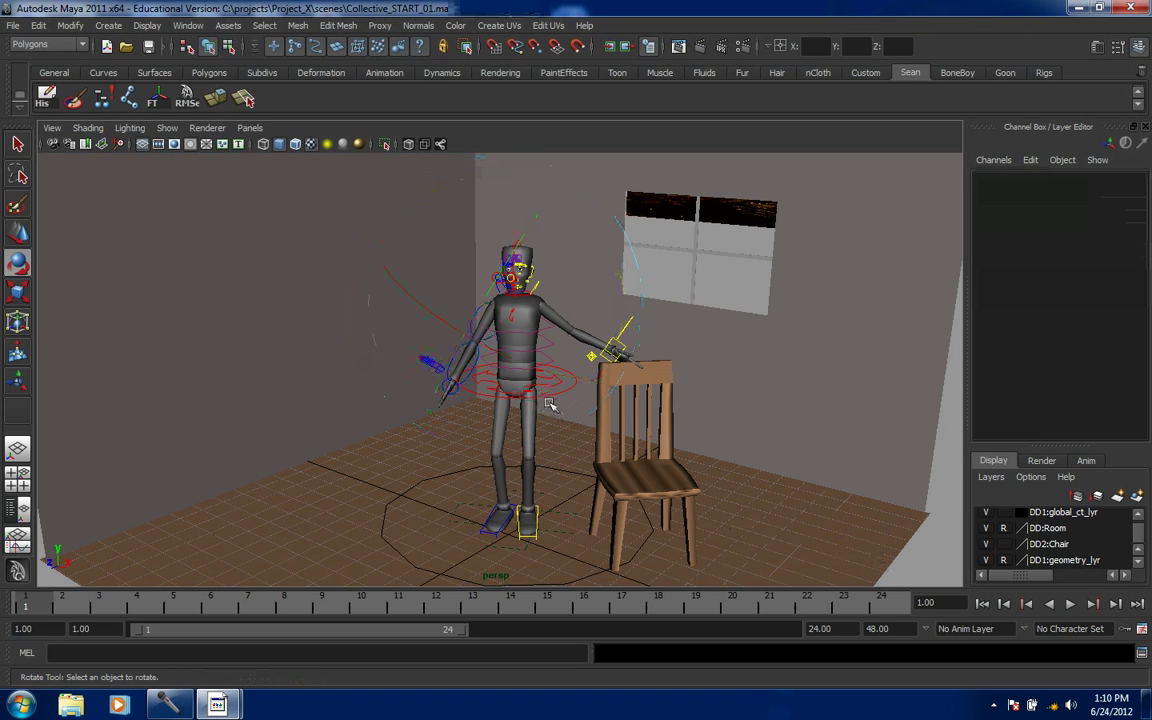
left_click(546, 400)
- Drop c_body_ct into a slight crouch and tilt the body on Z
key("w")
left_click_drag(513, 377, 514, 372)
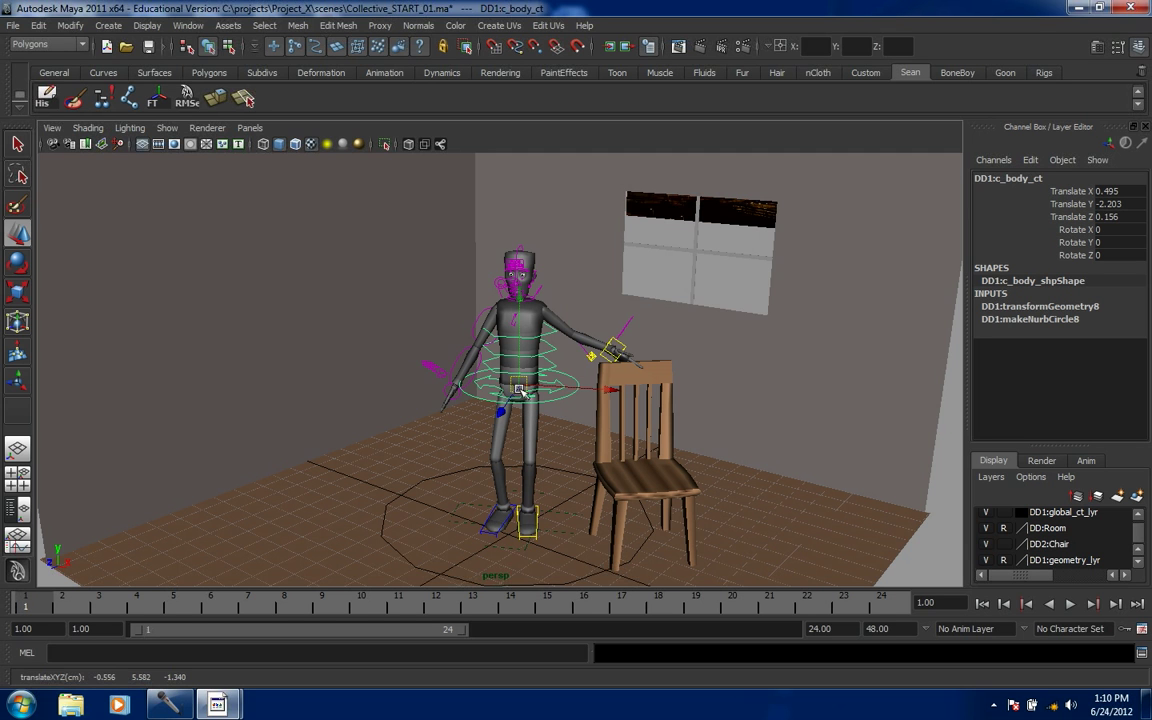
mouse_move(521, 387)
left_mouse_down()
mouse_move(522, 412)
mouse_move(527, 397)
left_mouse_up()
key("e")
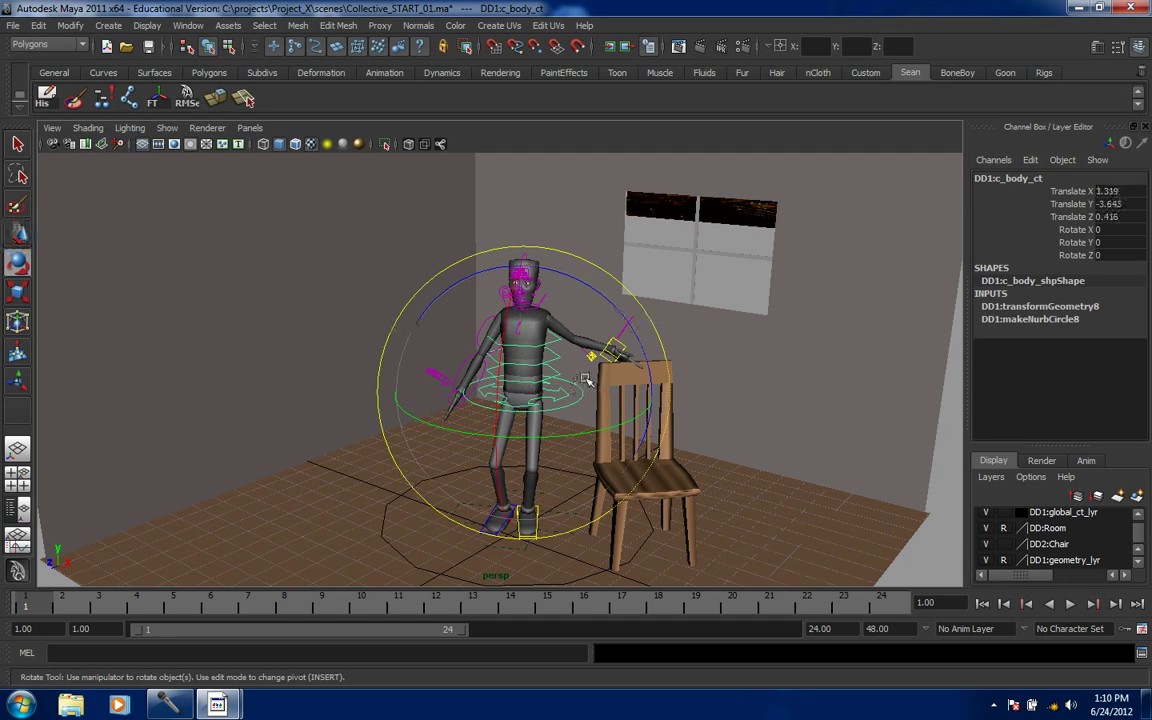
left_click_drag(554, 278, 605, 347)
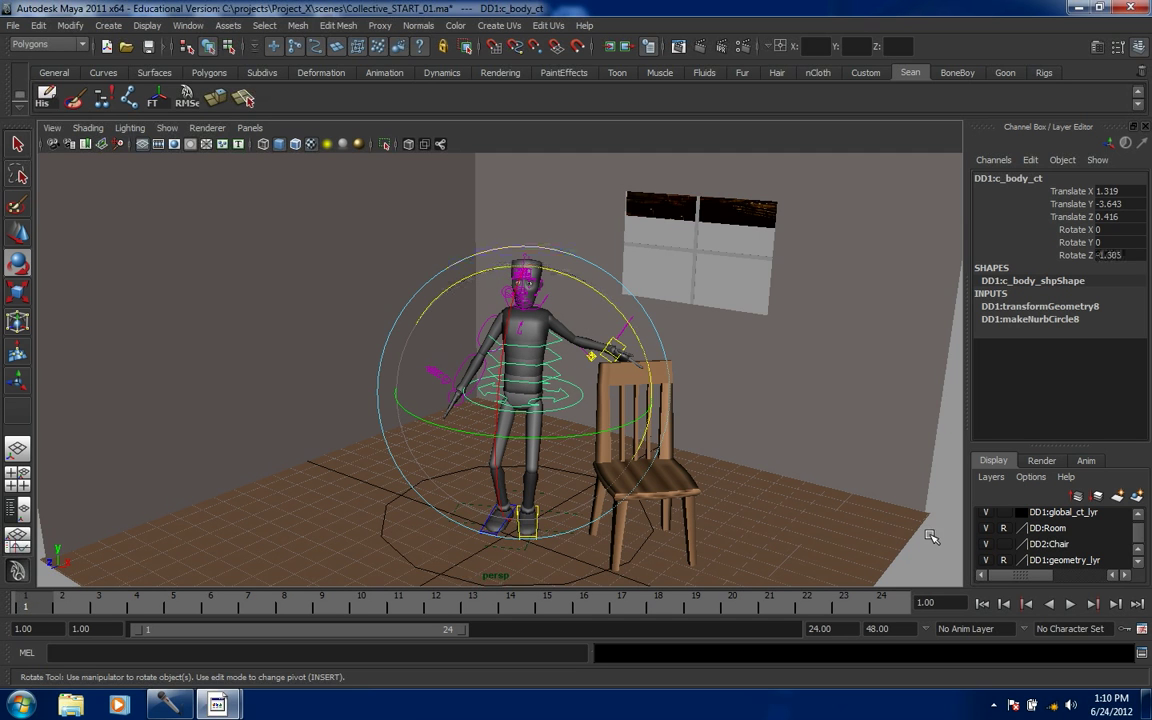
left_click(499, 387)
left_click(484, 366)
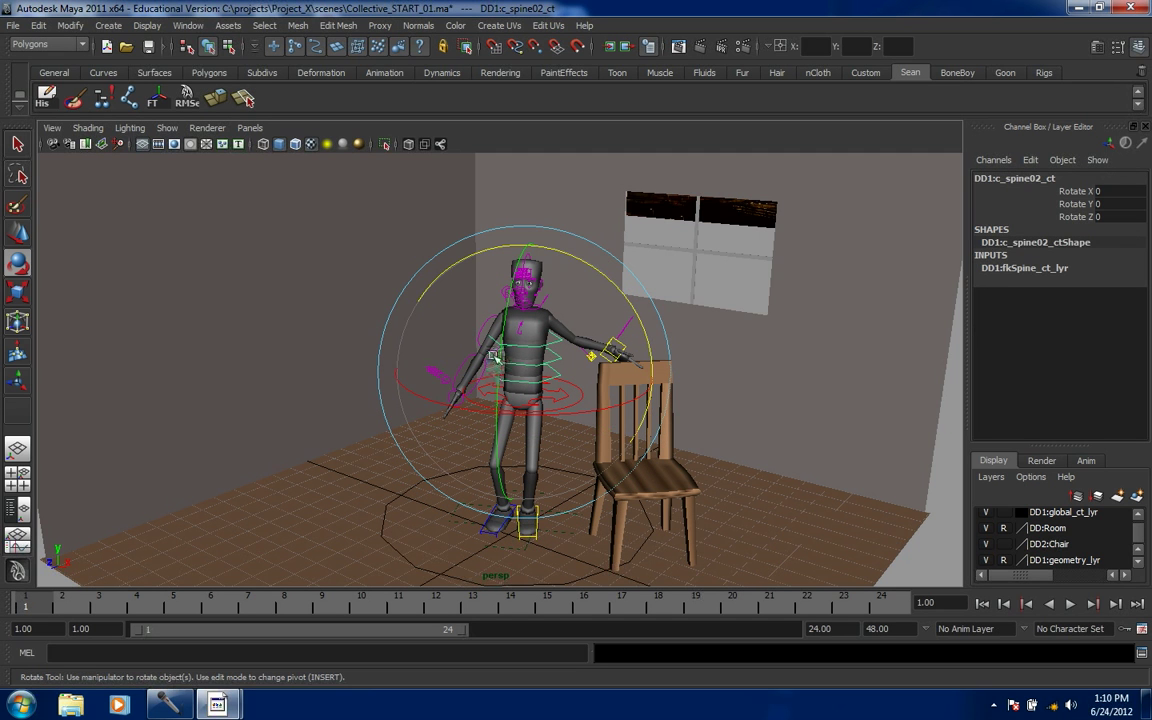
left_click(373, 441)
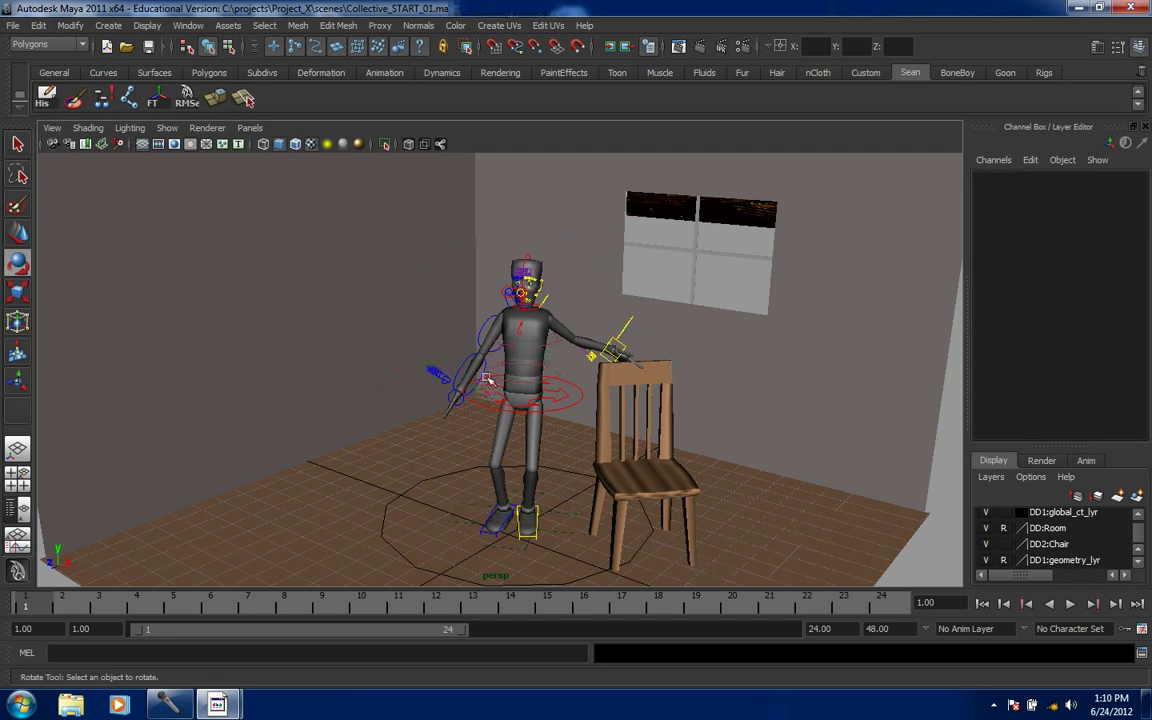
left_click(486, 372)
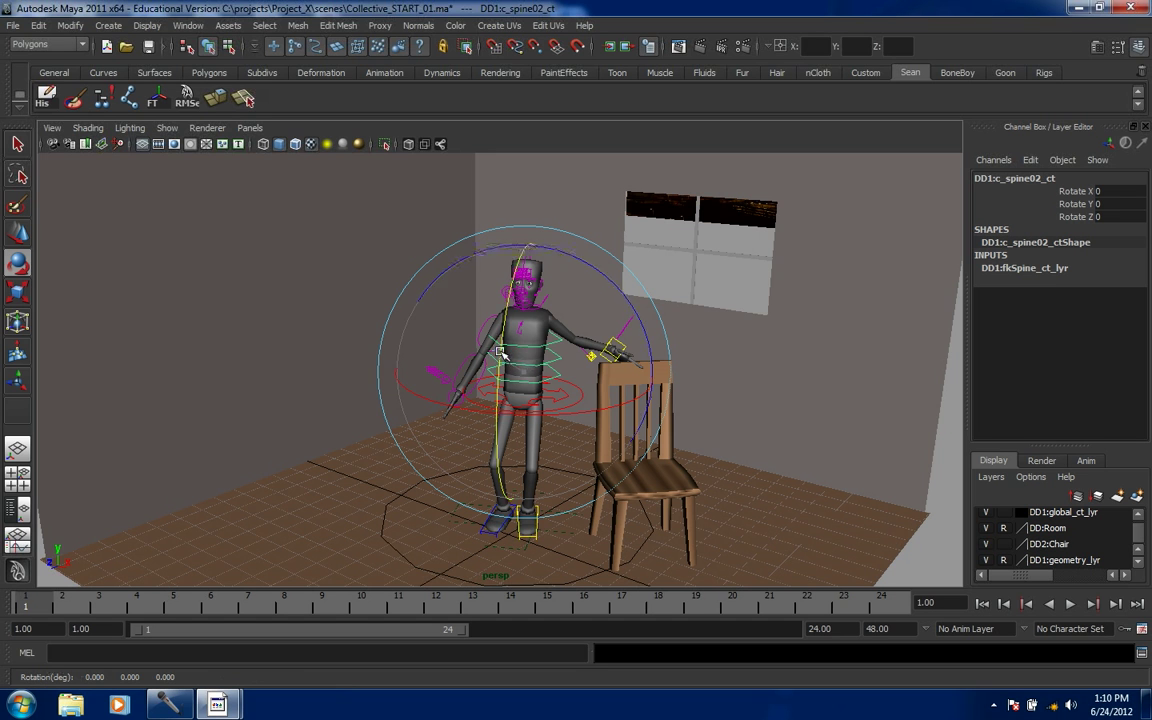
left_click(355, 360)
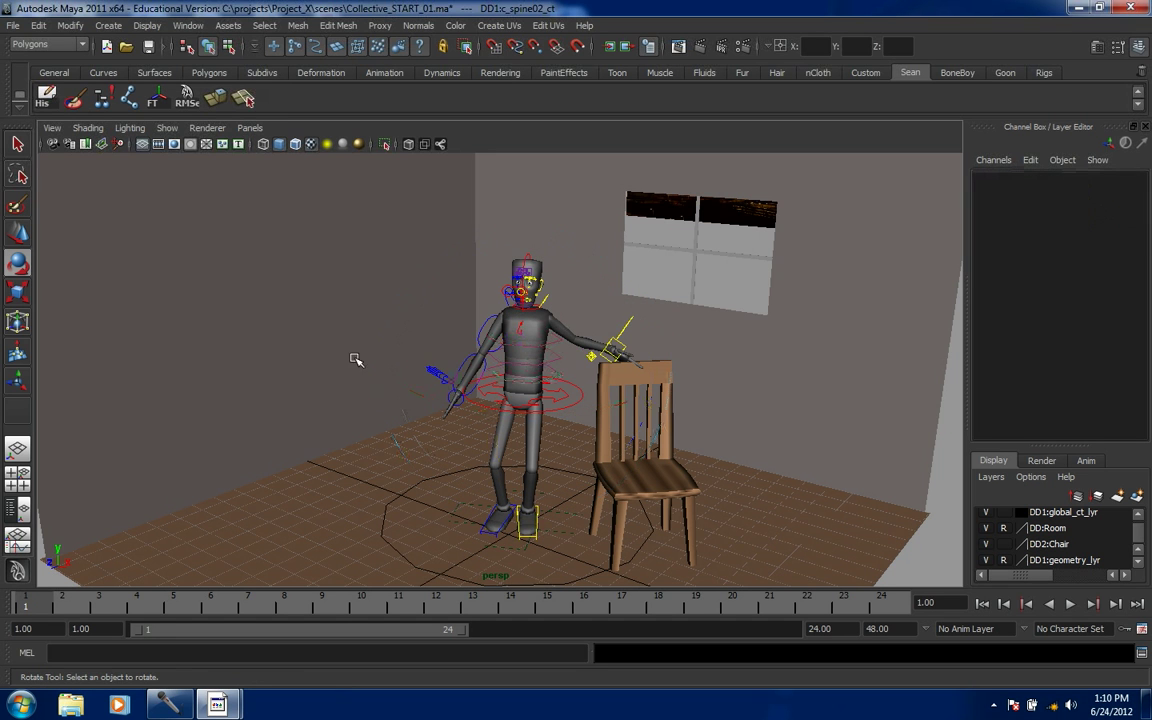
- Rotate the right elbow 5.621 and the right wrist 1.285 on X
left_click(465, 362)
left_click_drag(509, 419, 494, 420)
left_click(359, 401)
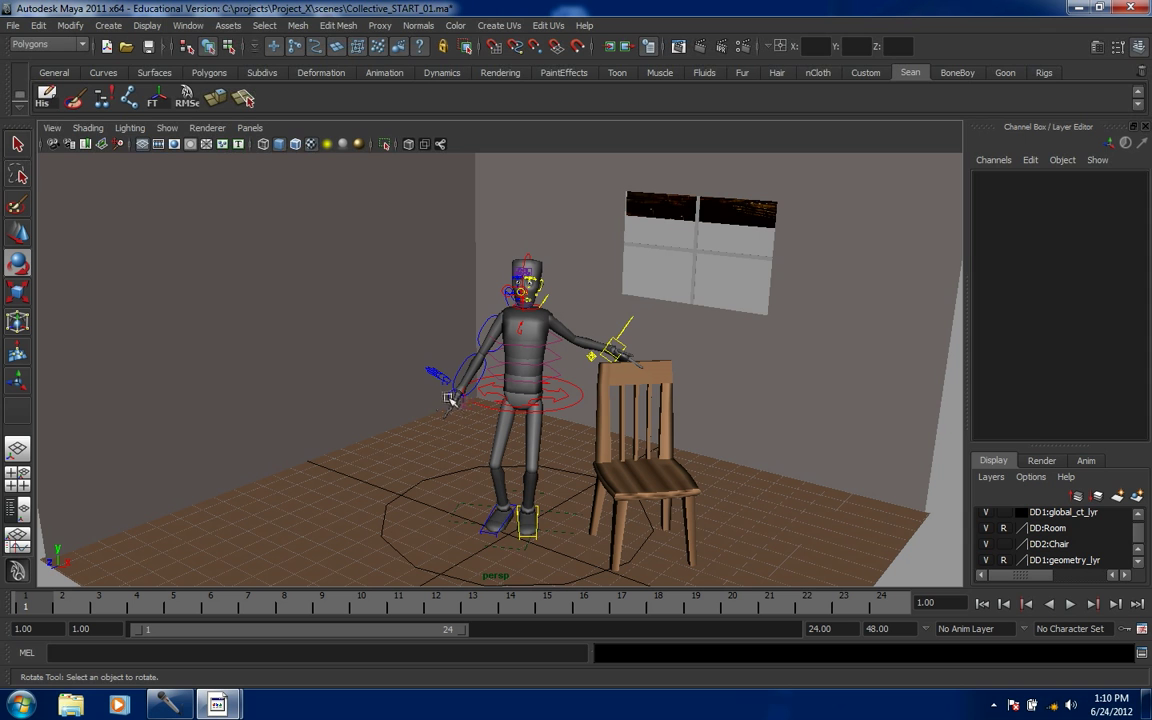
left_click(437, 375)
left_click_drag(366, 372, 455, 474)
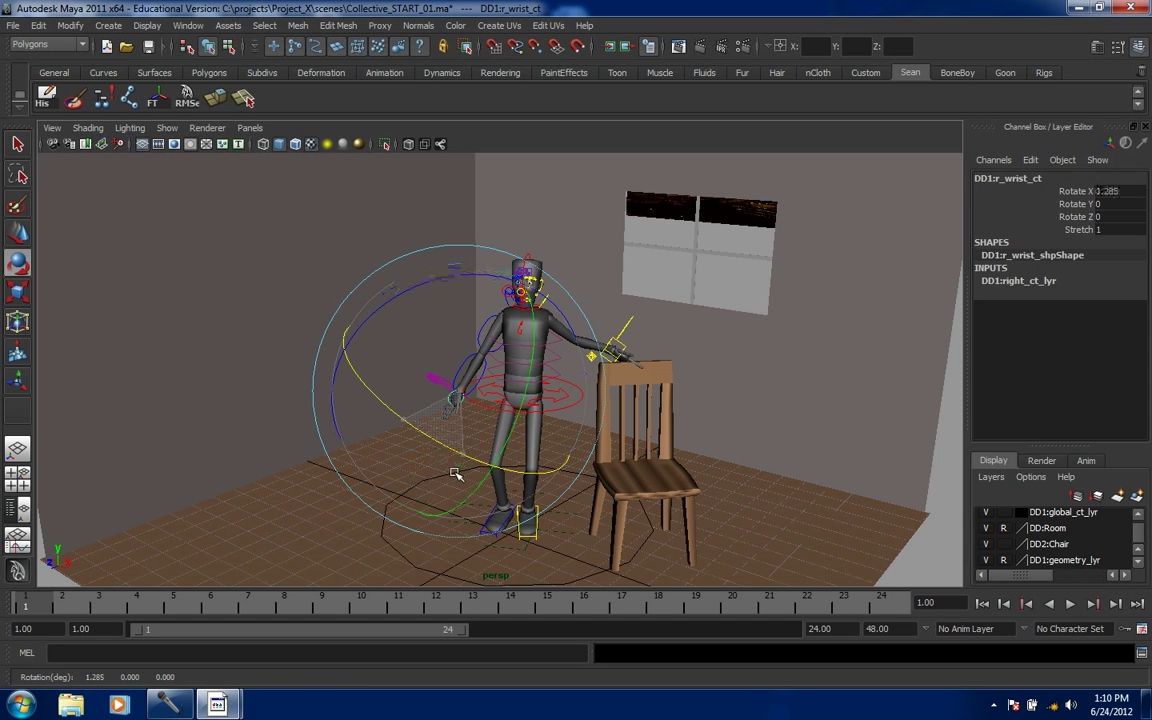
left_click(404, 370)
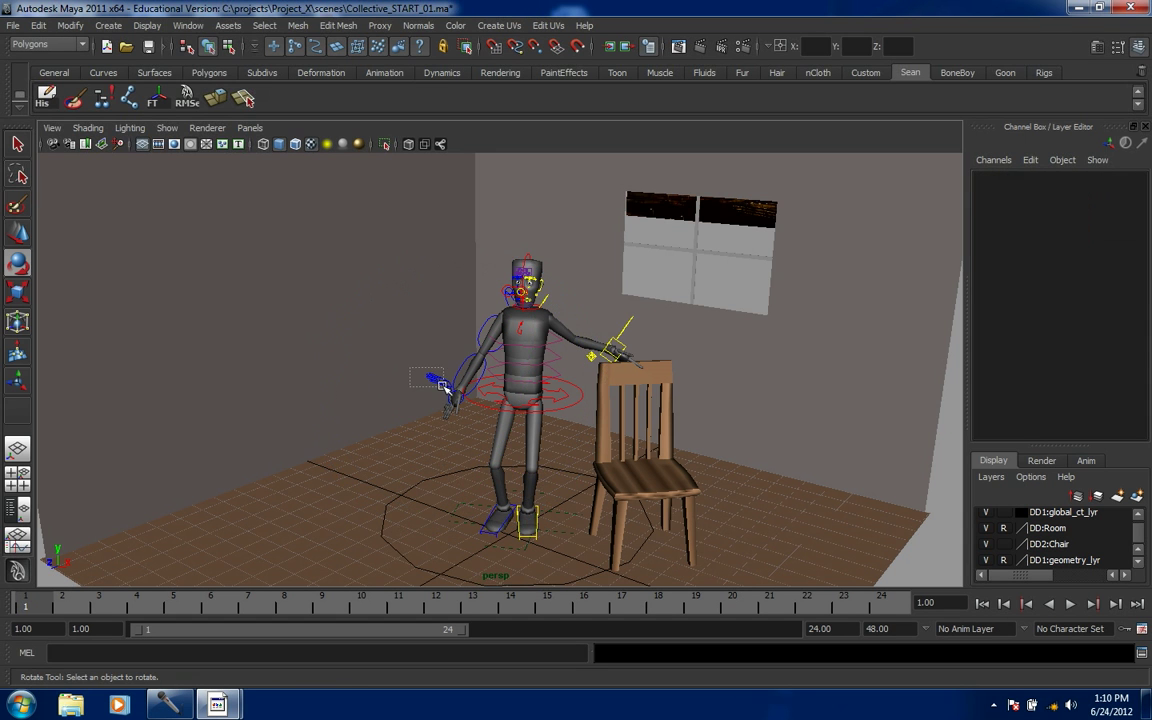
left_click(443, 386)
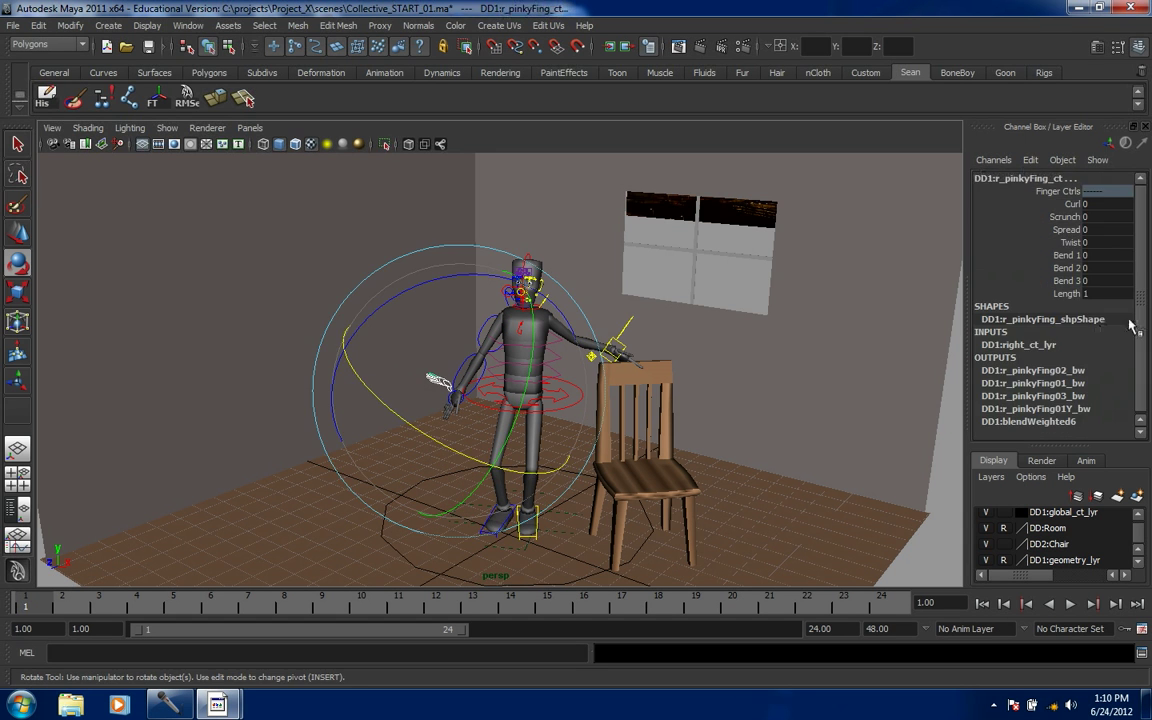
- Curl the right pinky control 1.3 and spread it 0.2
left_click(1068, 205)
mouse_move(233, 417)
middle_mouse_down()
mouse_move(190, 364)
mouse_move(228, 408)
middle_mouse_up()
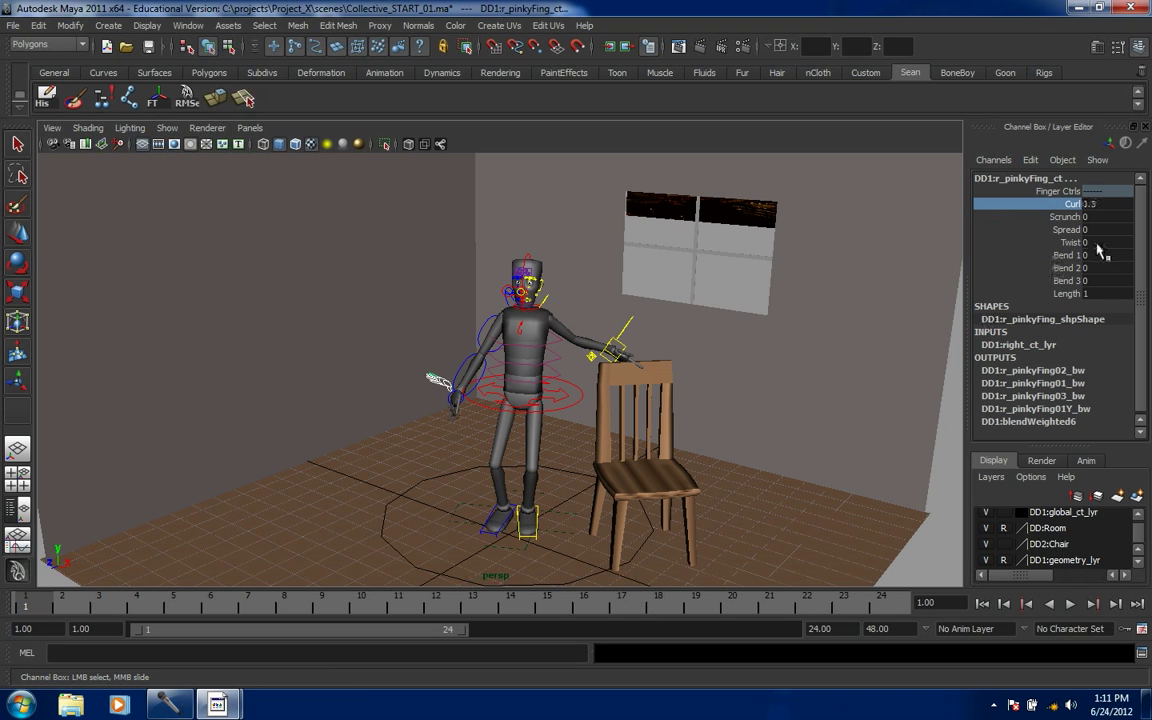
left_click(1064, 229)
middle_click_drag(153, 321, 149, 321)
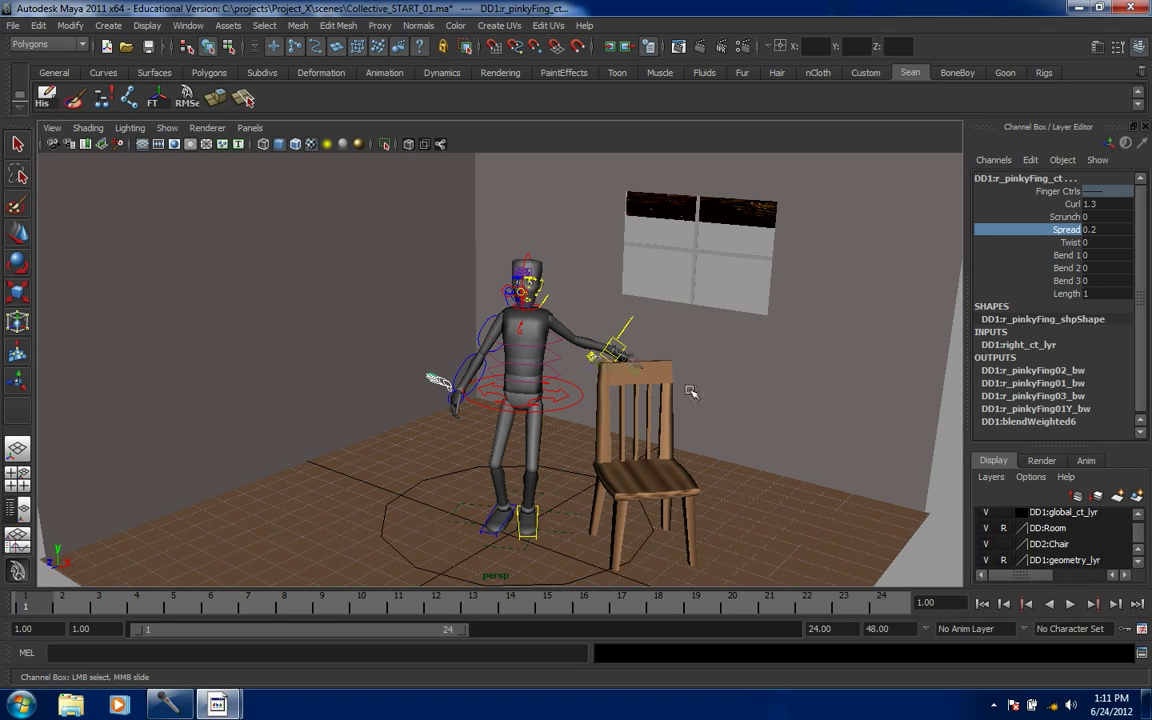
- Give the left pinky finger control a Curl of 1
left_click_drag(612, 303, 645, 334)
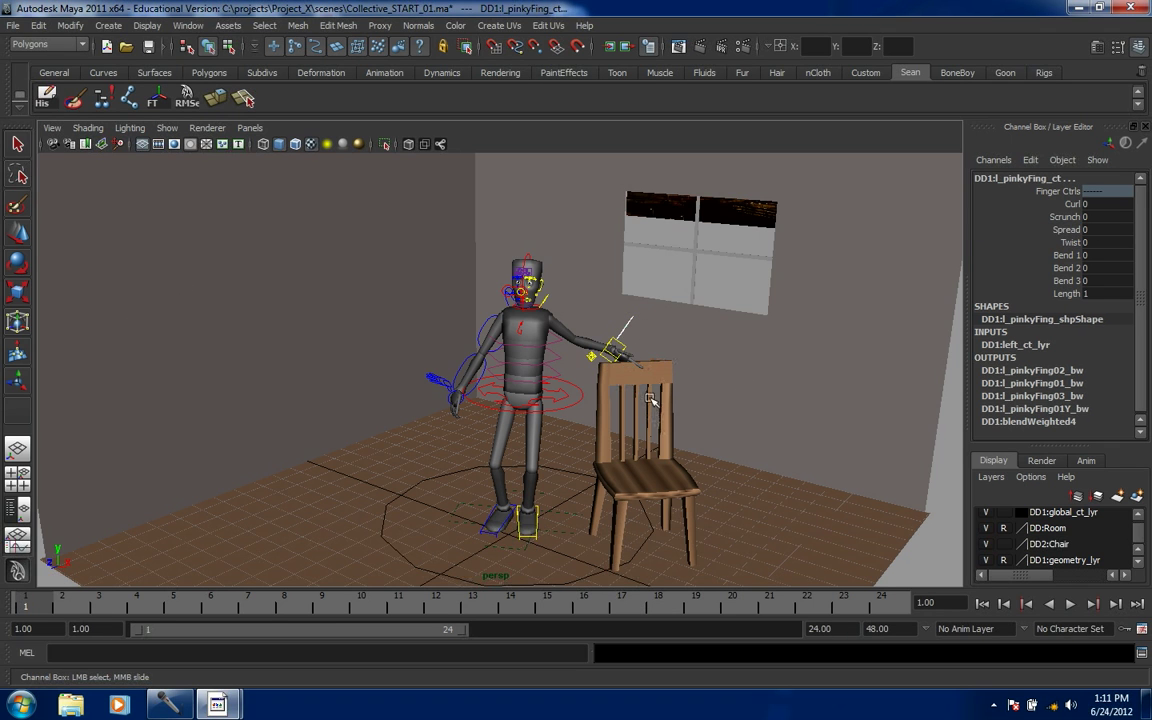
left_click(1000, 204)
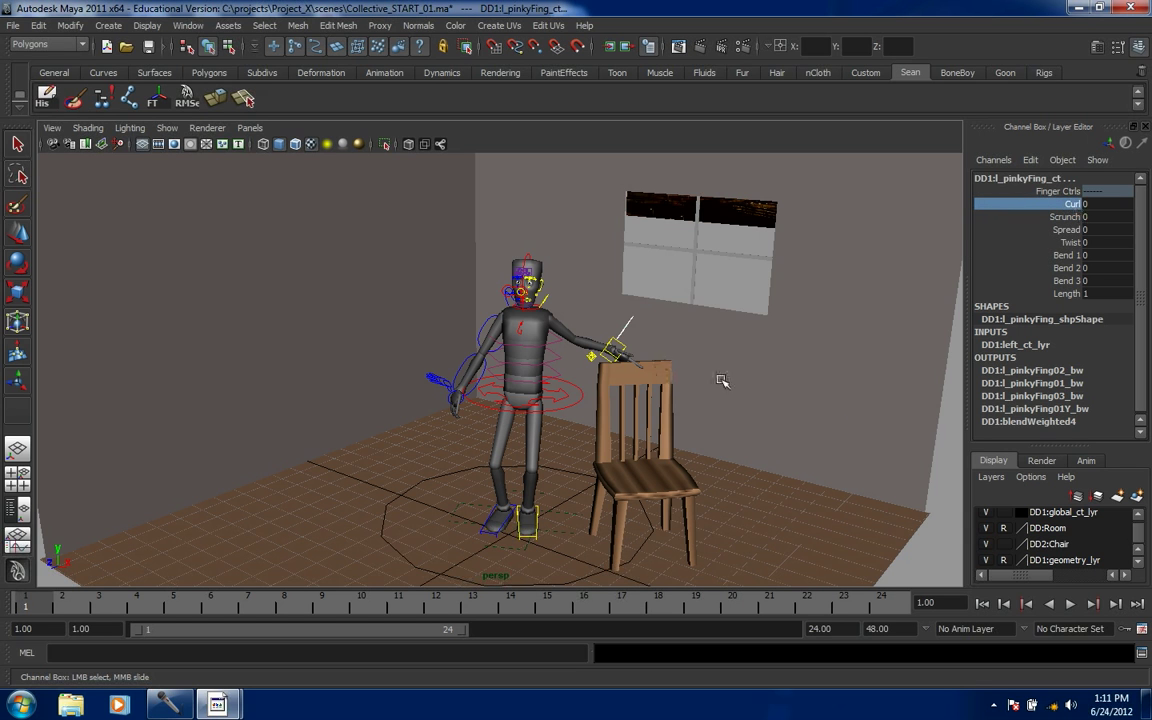
middle_click_drag(777, 398, 773, 396)
left_click(642, 335)
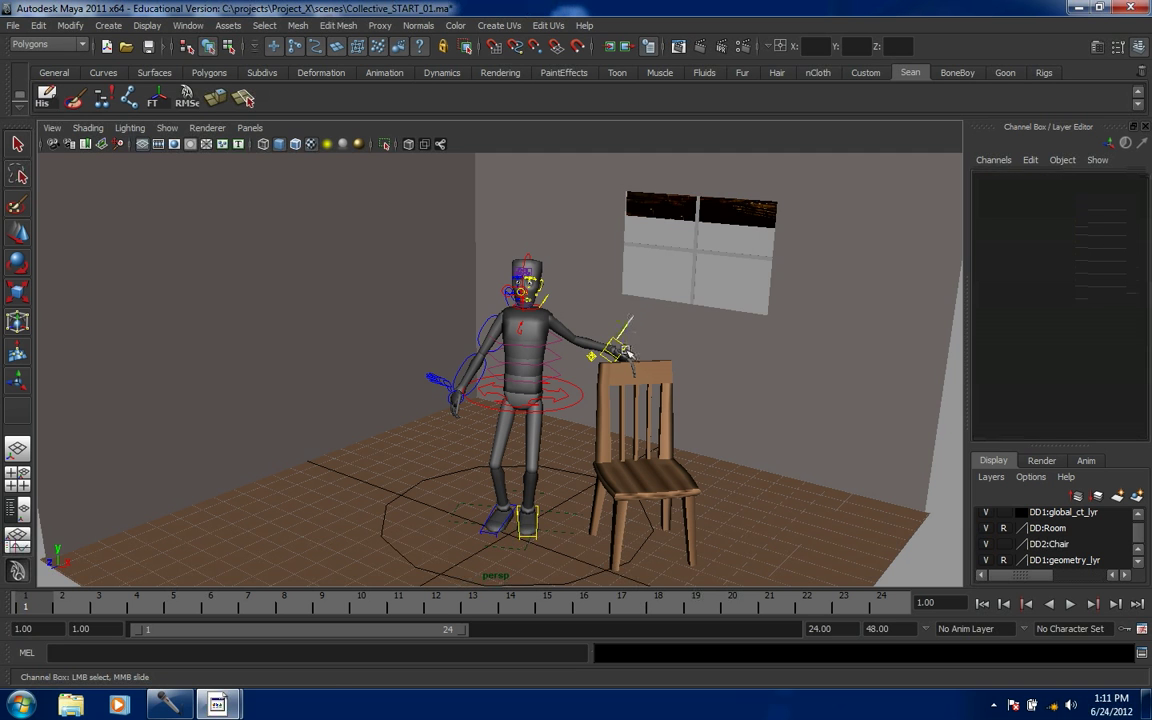
- Rotate and reposition l_arm_ct so the left hand sits on the chair back
left_click(624, 349)
key("e")
left_click_drag(620, 353, 658, 330)
left_click_drag(646, 273, 645, 276)
key("w")
left_click_drag(623, 357, 616, 352)
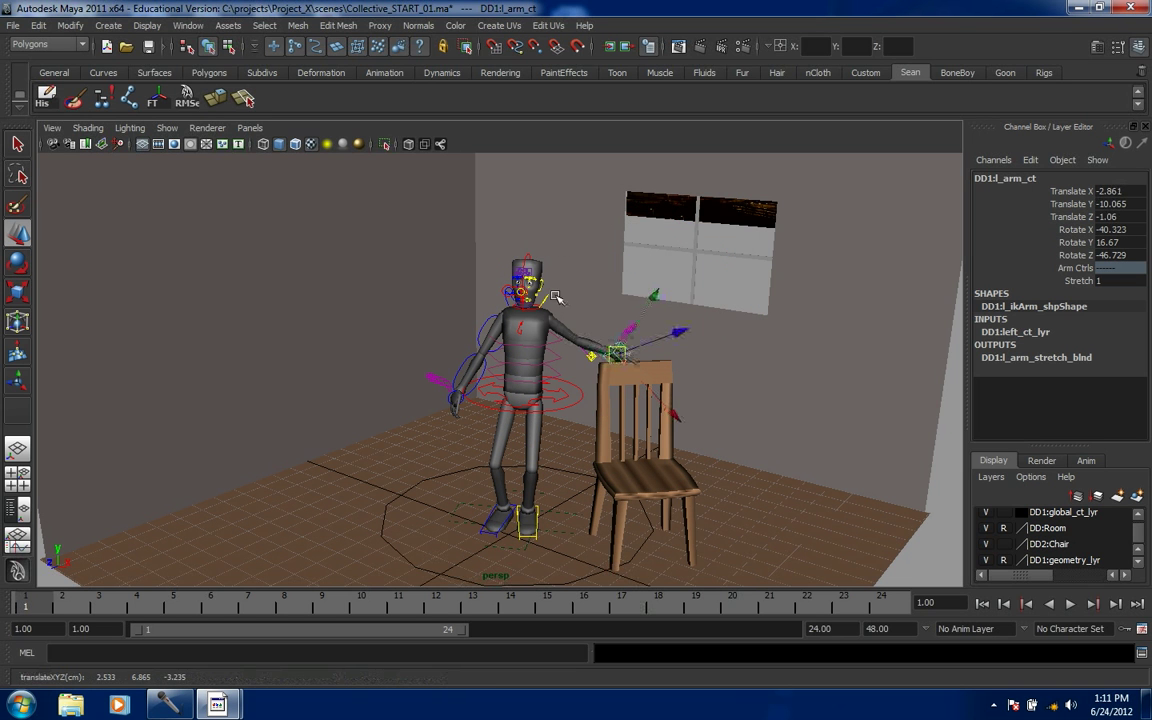
- Turn the head 17.069 on Y and tilt it 5.664 on Z
left_click(527, 255)
key("e")
left_click_drag(596, 319, 614, 318)
left_click_drag(620, 219, 607, 195)
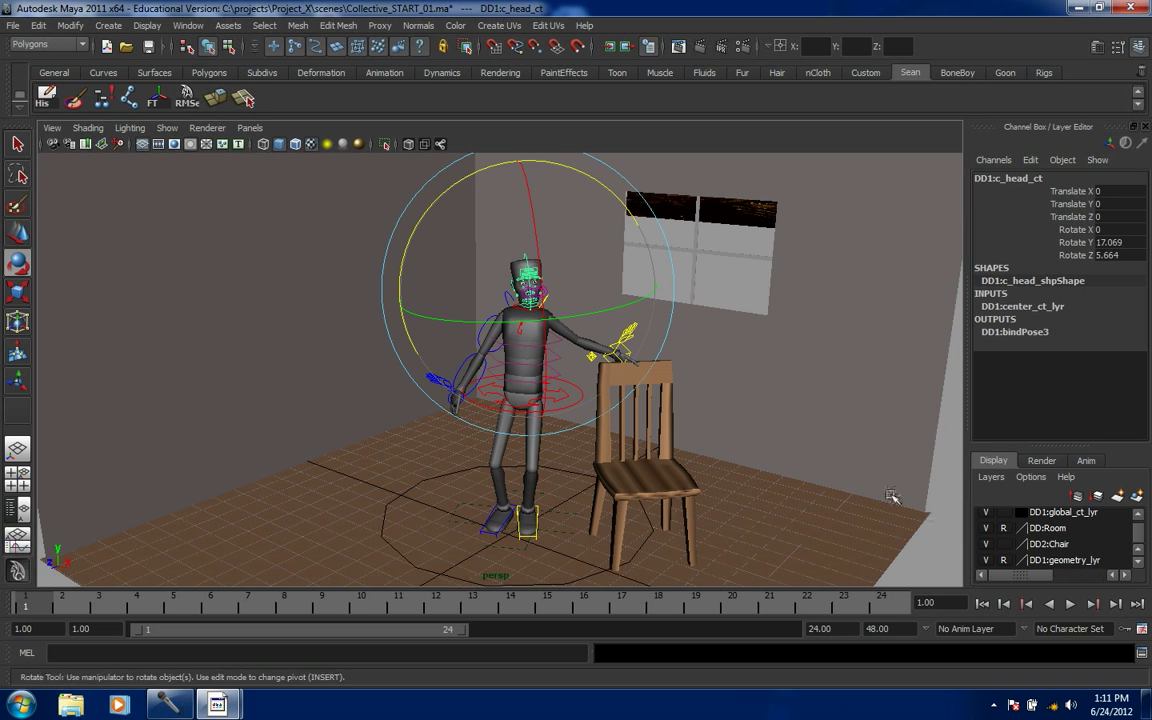
left_click(582, 402)
- Re-tilt the body 1.948 on Z and switch to the four-view layout
mouse_move(598, 306)
left_mouse_down()
mouse_move(608, 301)
mouse_move(607, 340)
mouse_move(603, 328)
left_mouse_up()
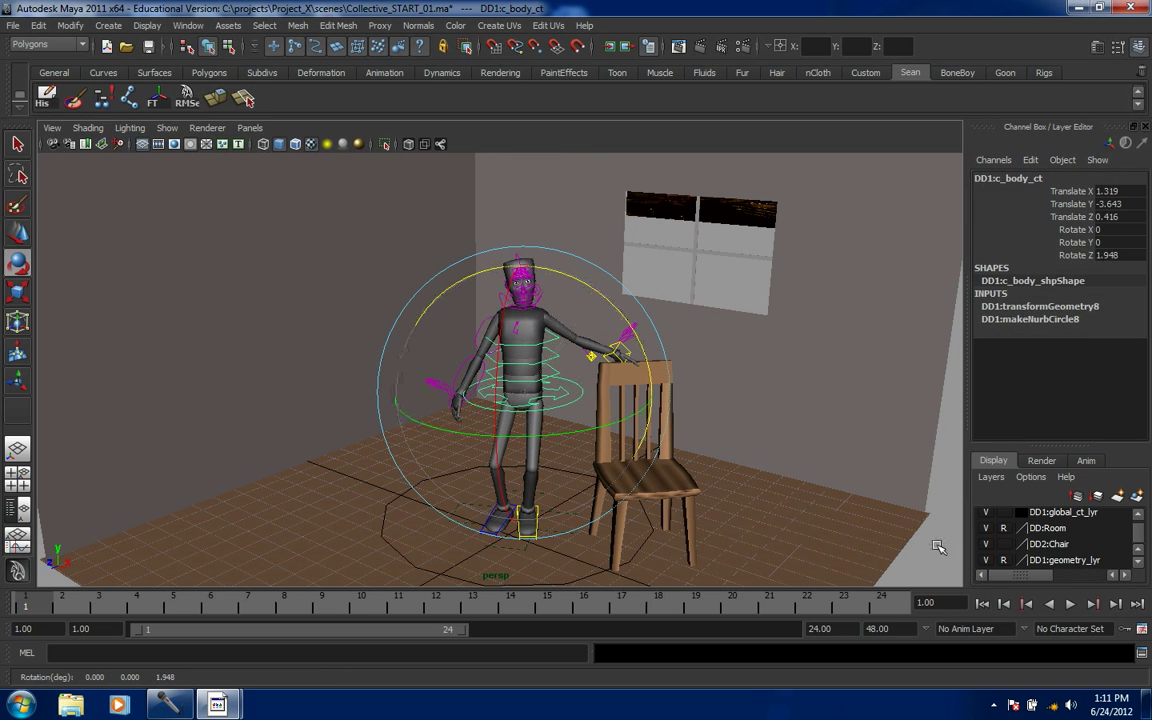
left_click(771, 429)
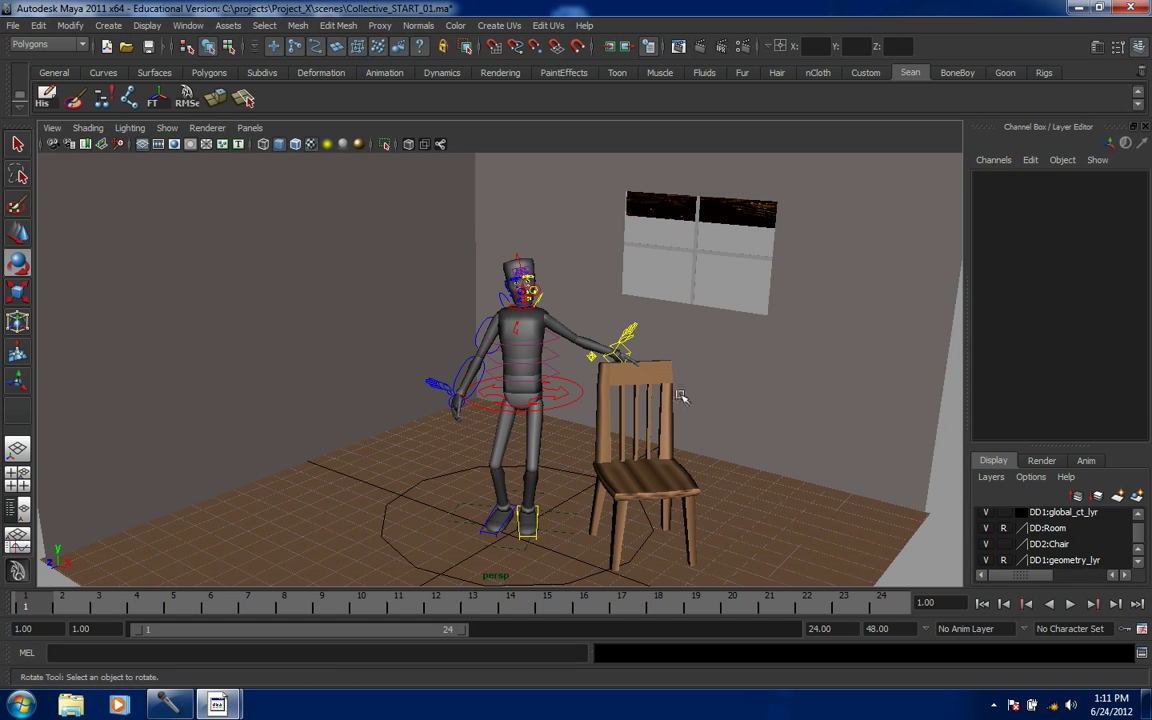
key("space")
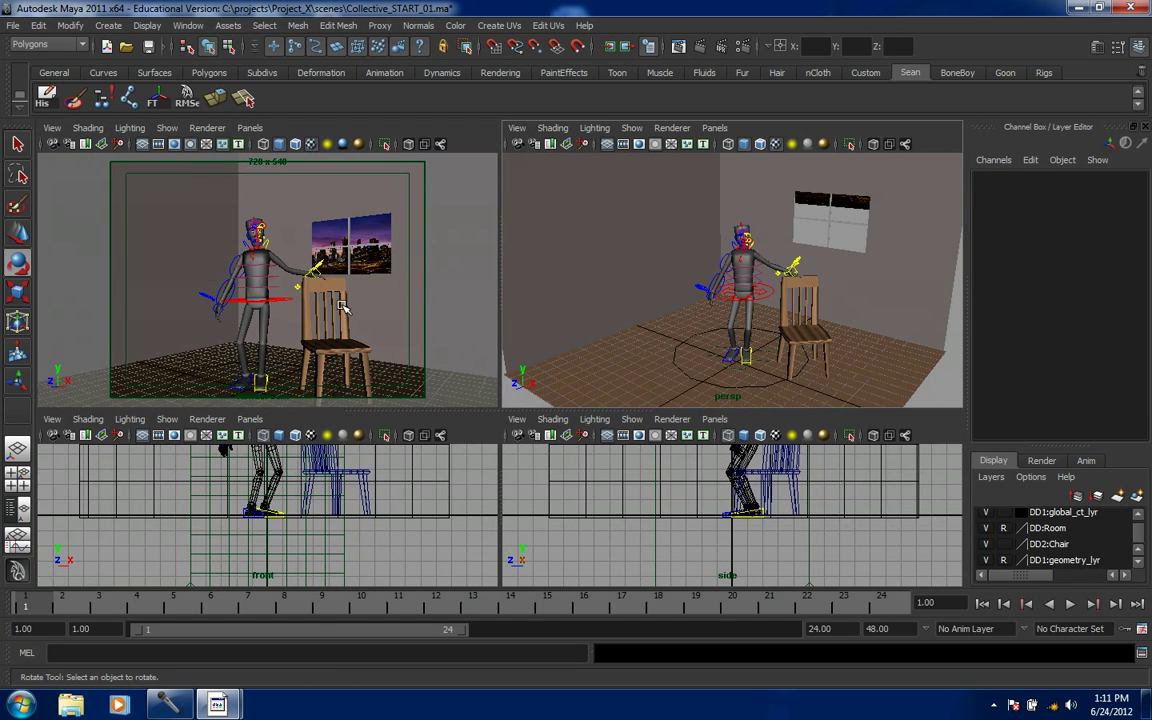
- Maximize the camera view and hide NURBS curves so the rig controls disappear
key("space")
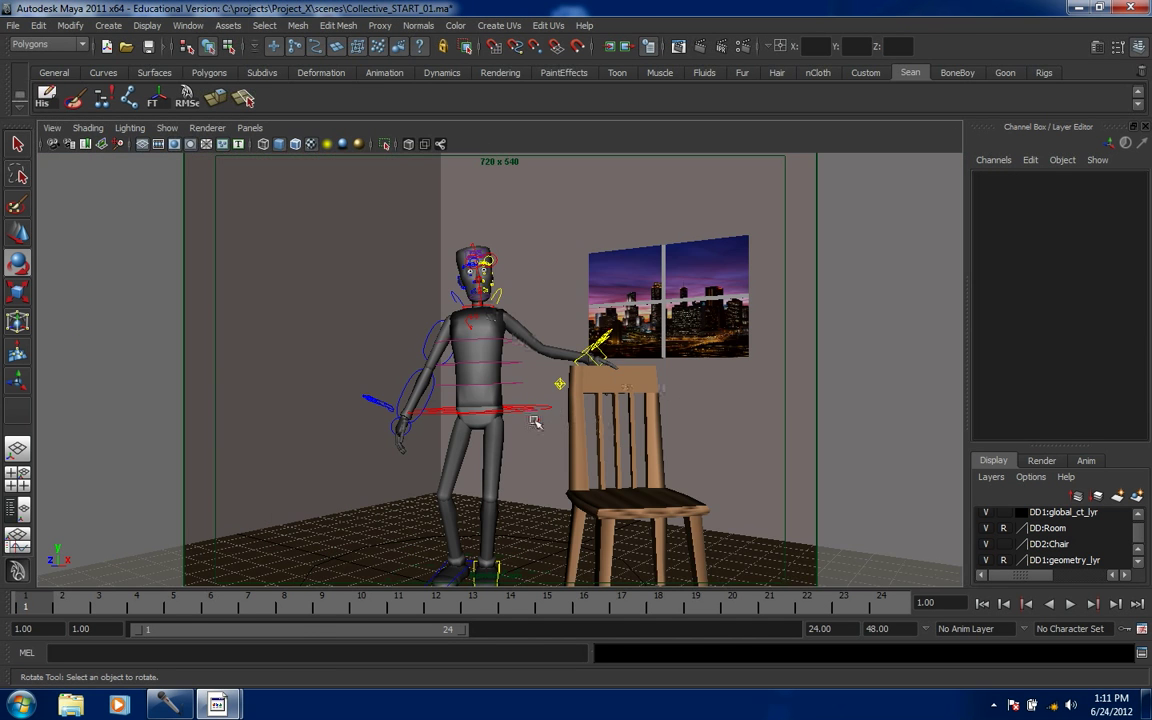
middle_click_drag(536, 420, 548, 386, "alt")
key("super")
key("super")
left_click(166, 129)
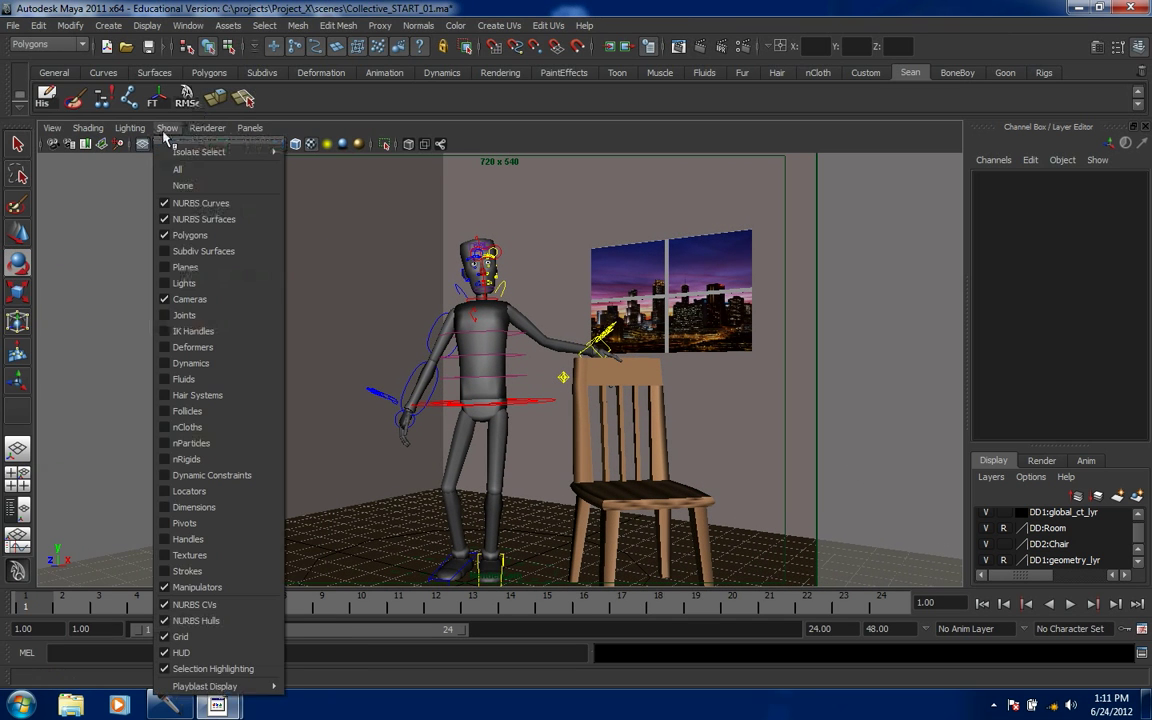
left_click(166, 204)
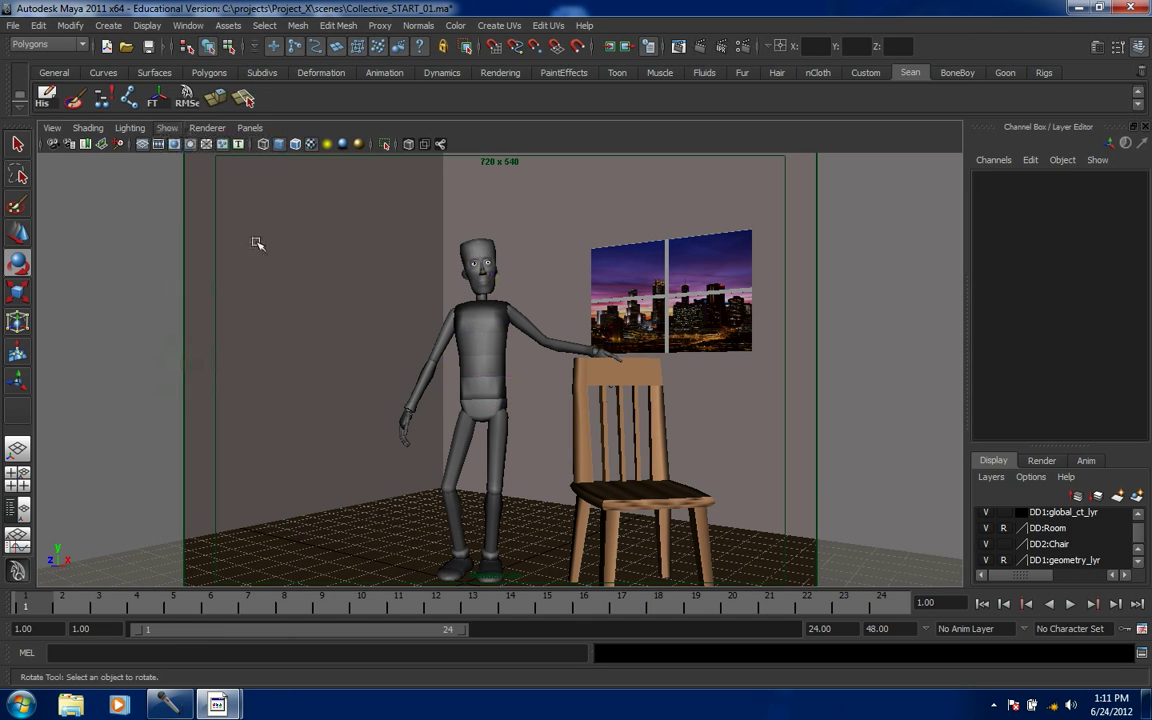
- Raise the city backdrop plane to Y 12.387 and scale it to 22.242 × 13.443
left_click(700, 300)
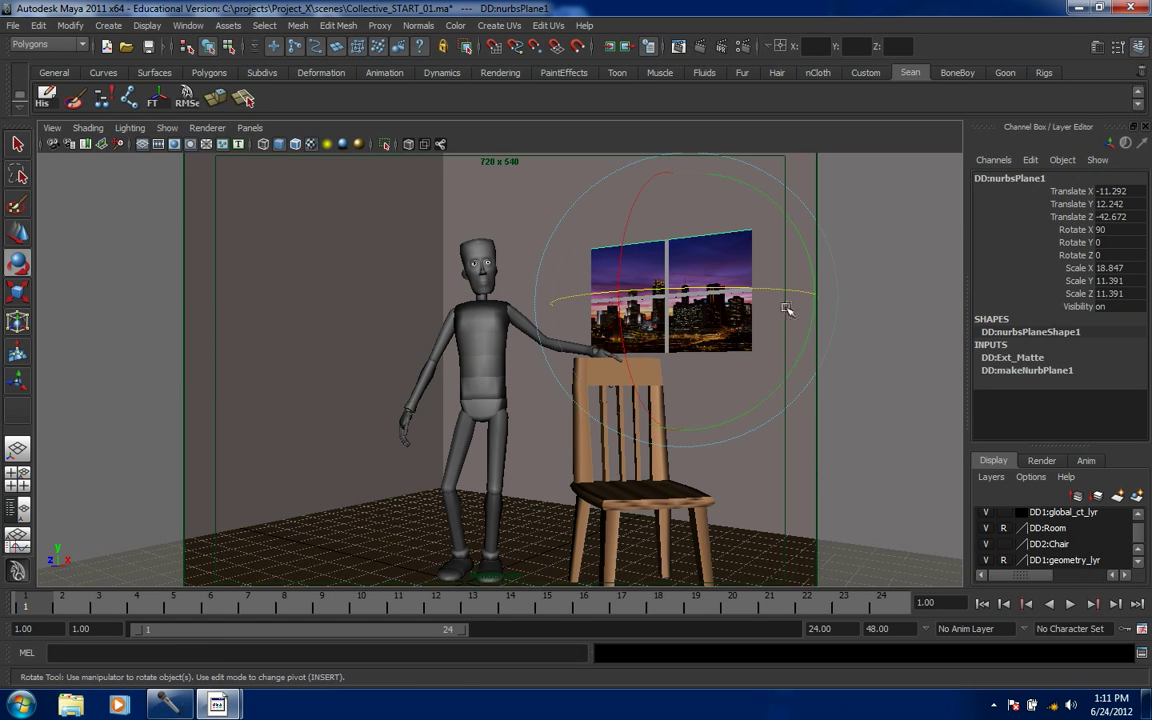
key("w")
left_click_drag(683, 392, 679, 396)
key("r")
left_click_drag(679, 302, 788, 298)
key("w")
left_click(908, 423)
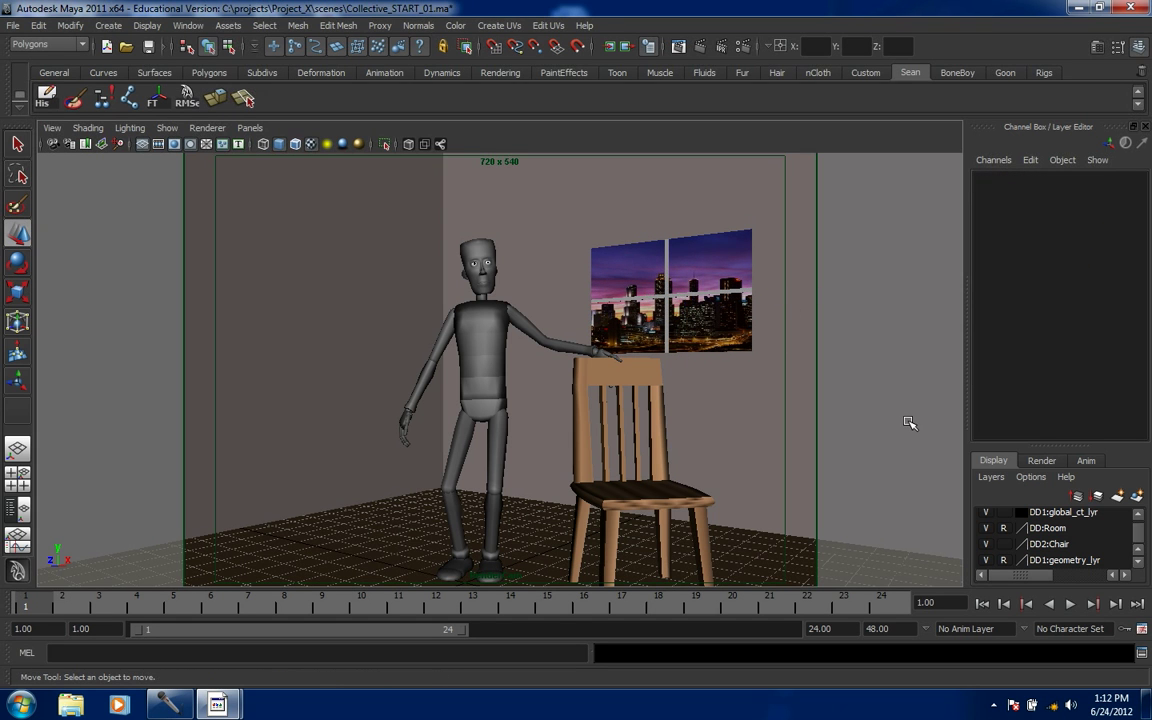